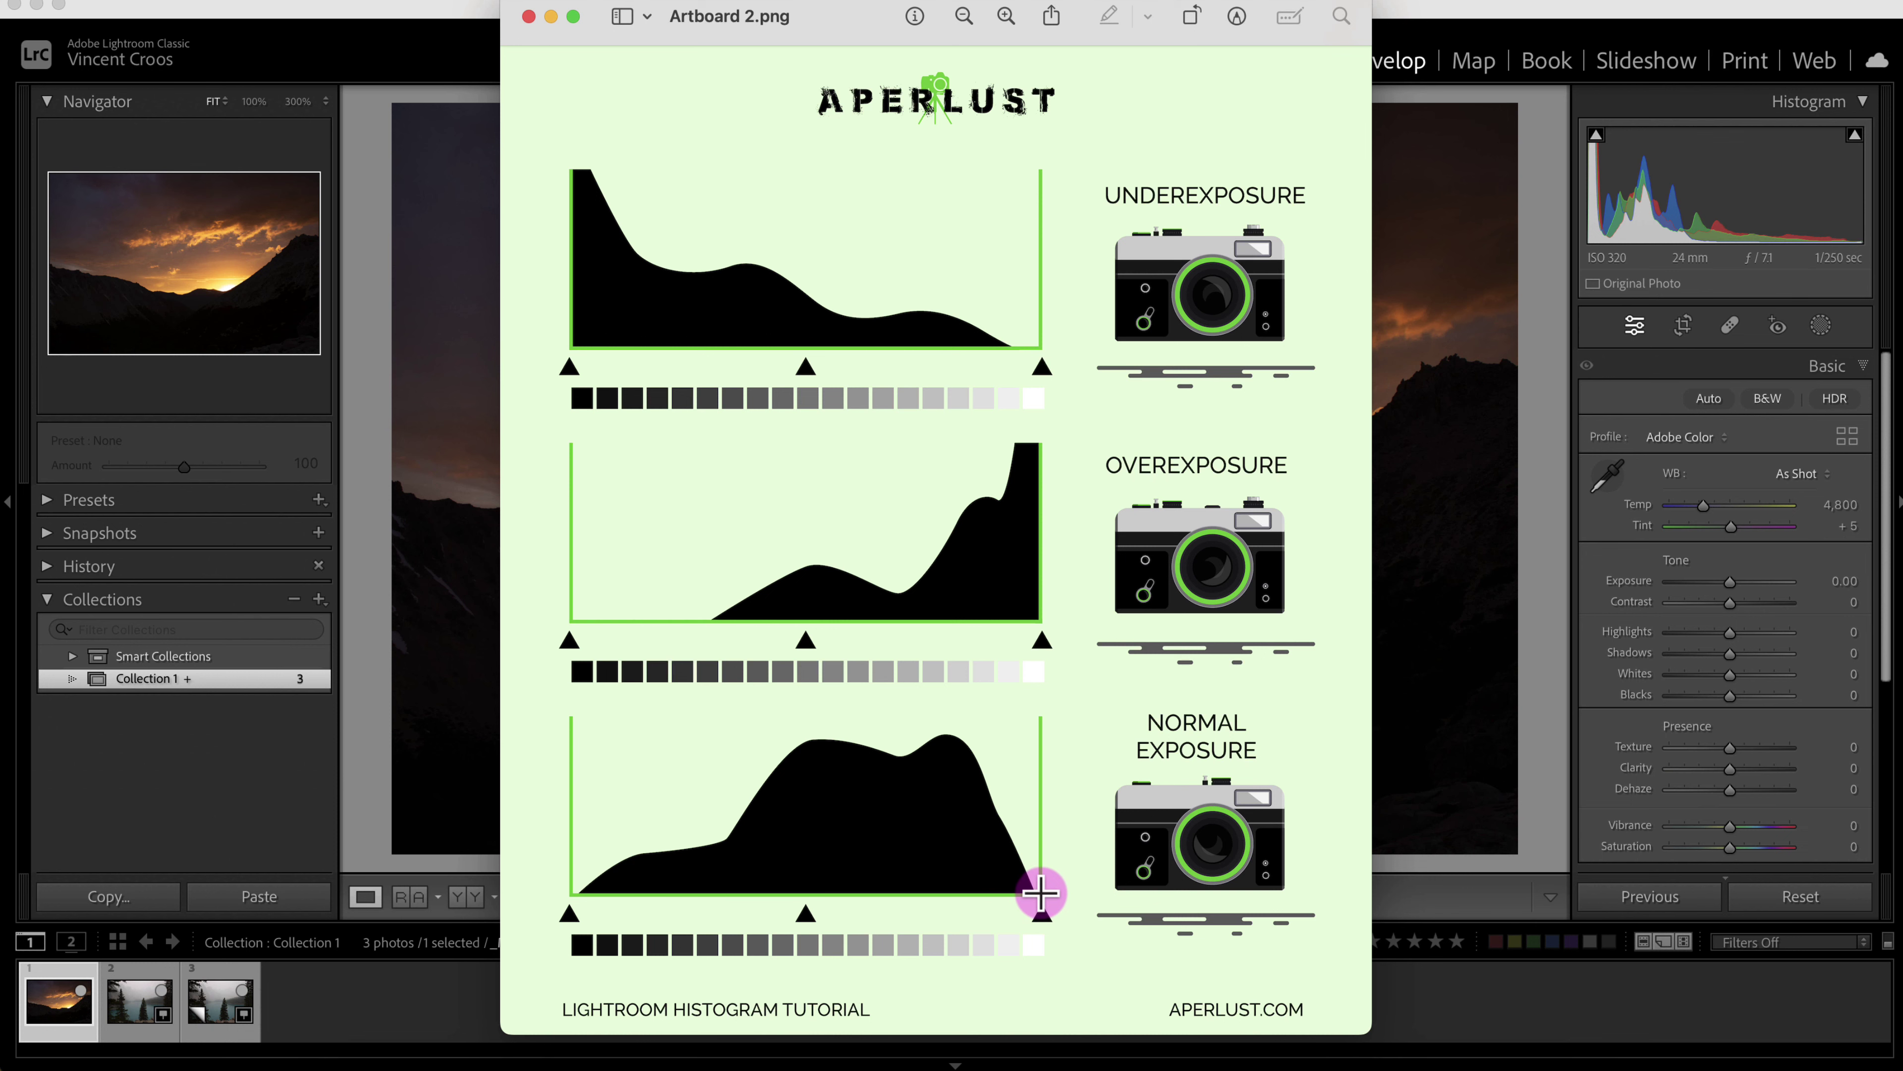
Switch to Lightroom Classic and widen the Histogram and Basic adjustments area.
{"action": "left_click", "coordinate": [1499, 348]}
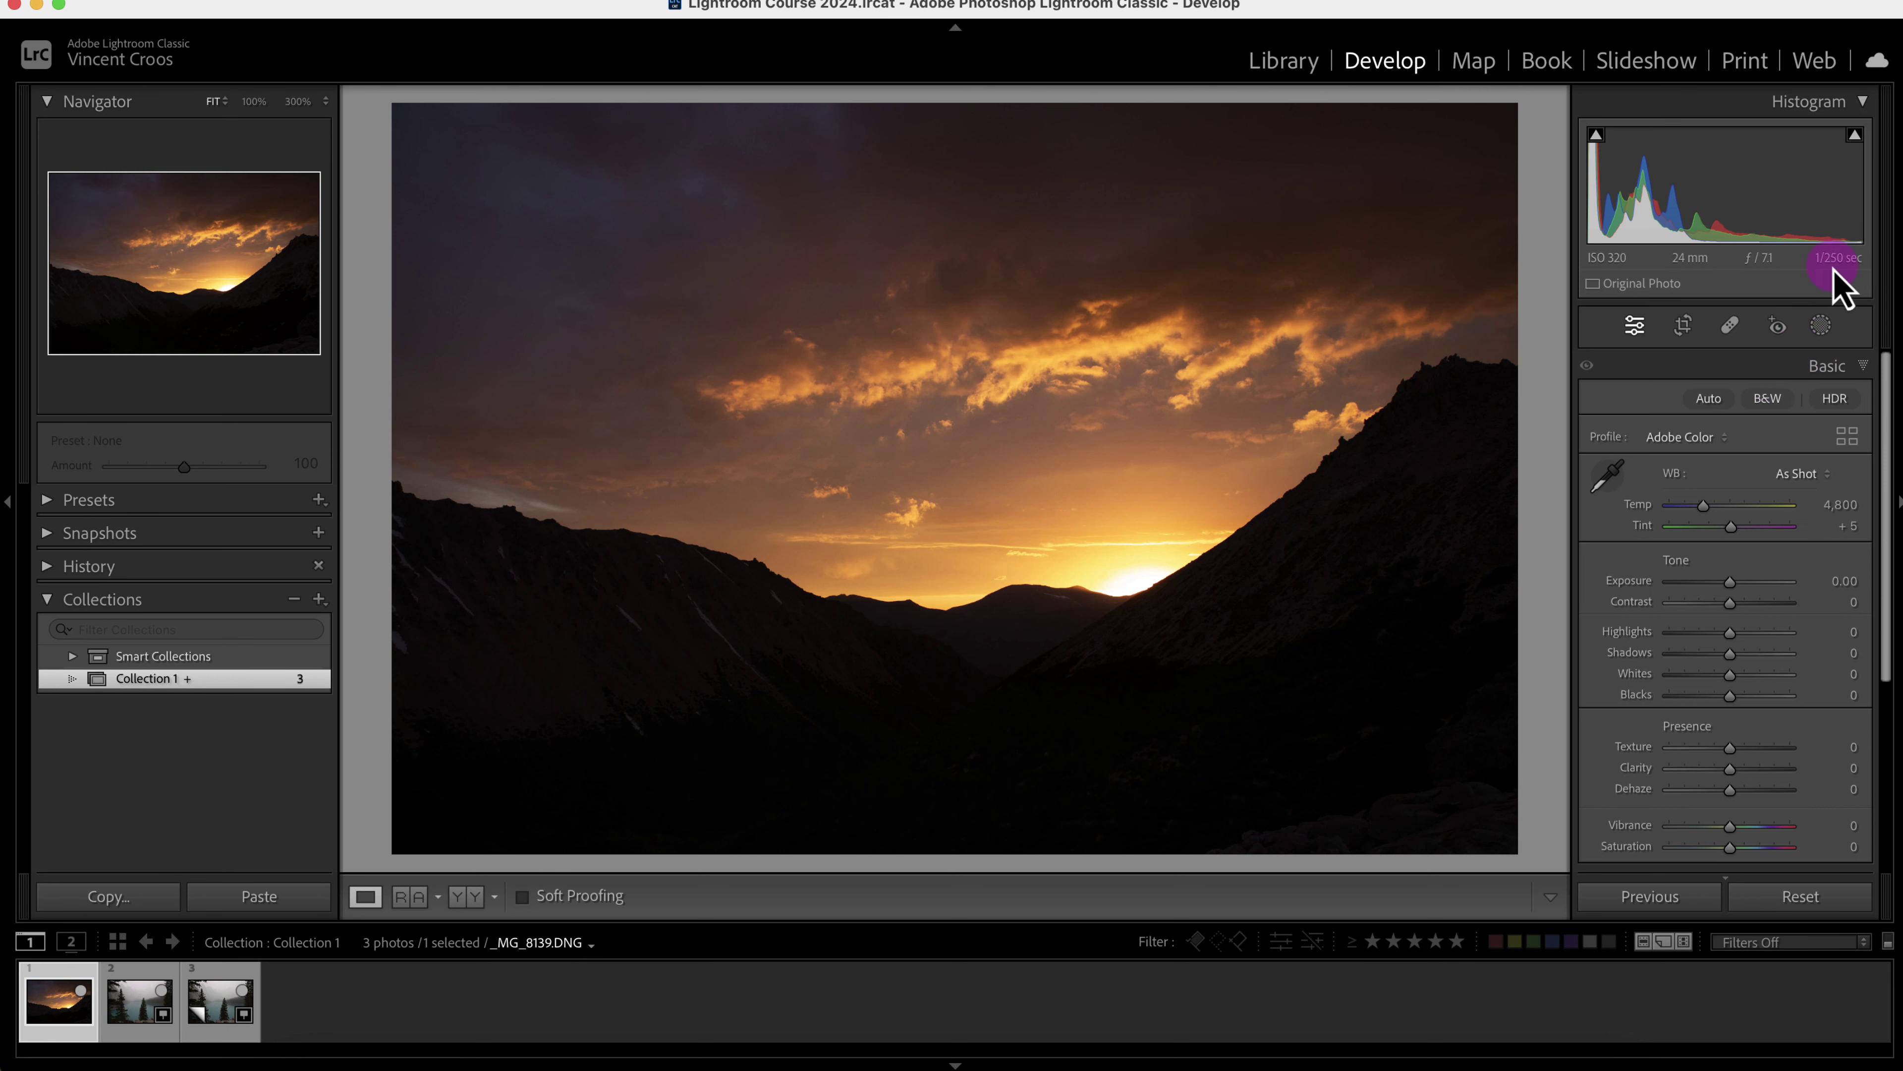
{"action": "left_click_drag", "start_coordinate": [1568, 408], "coordinate": [1462, 411]}
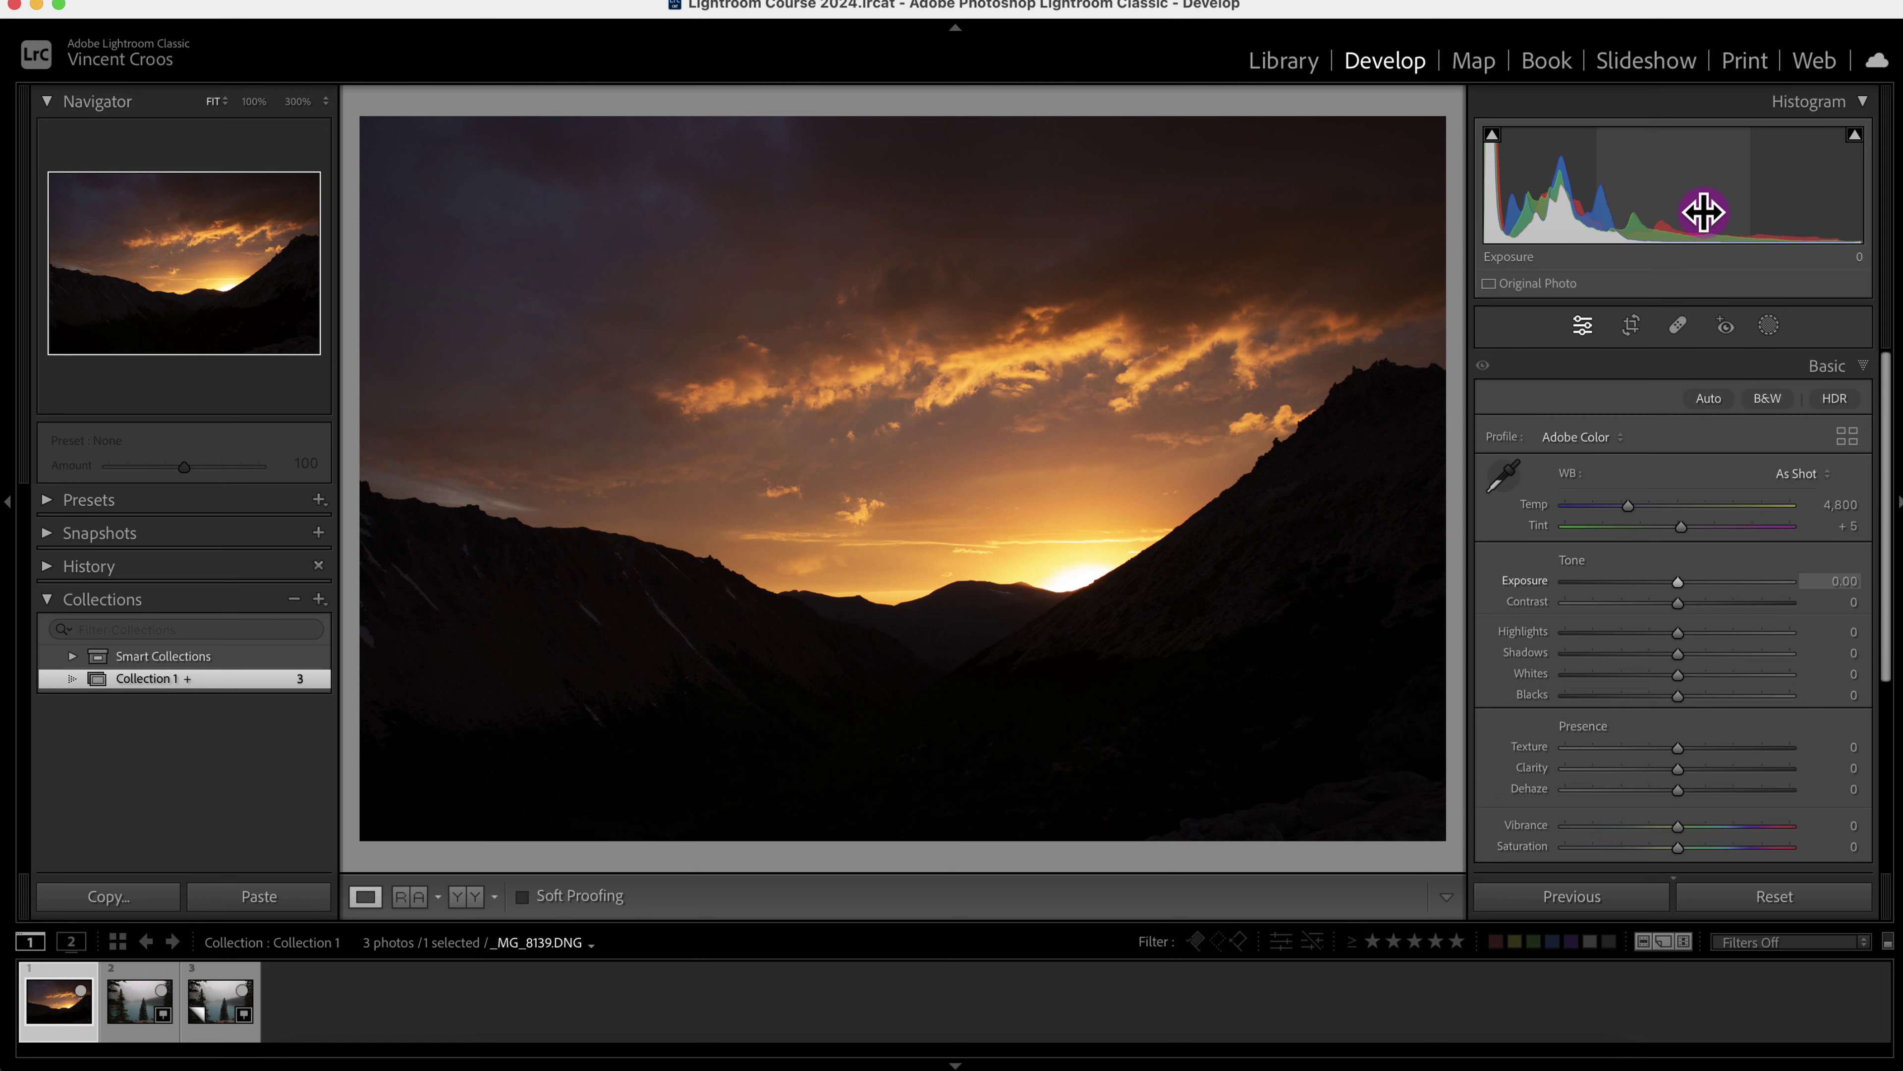
Convert the sunset photo to black and white, and try lower Exposure and Highlights values before resetting both sliders to 0.
{"action": "left_click", "coordinate": [1778, 405]}
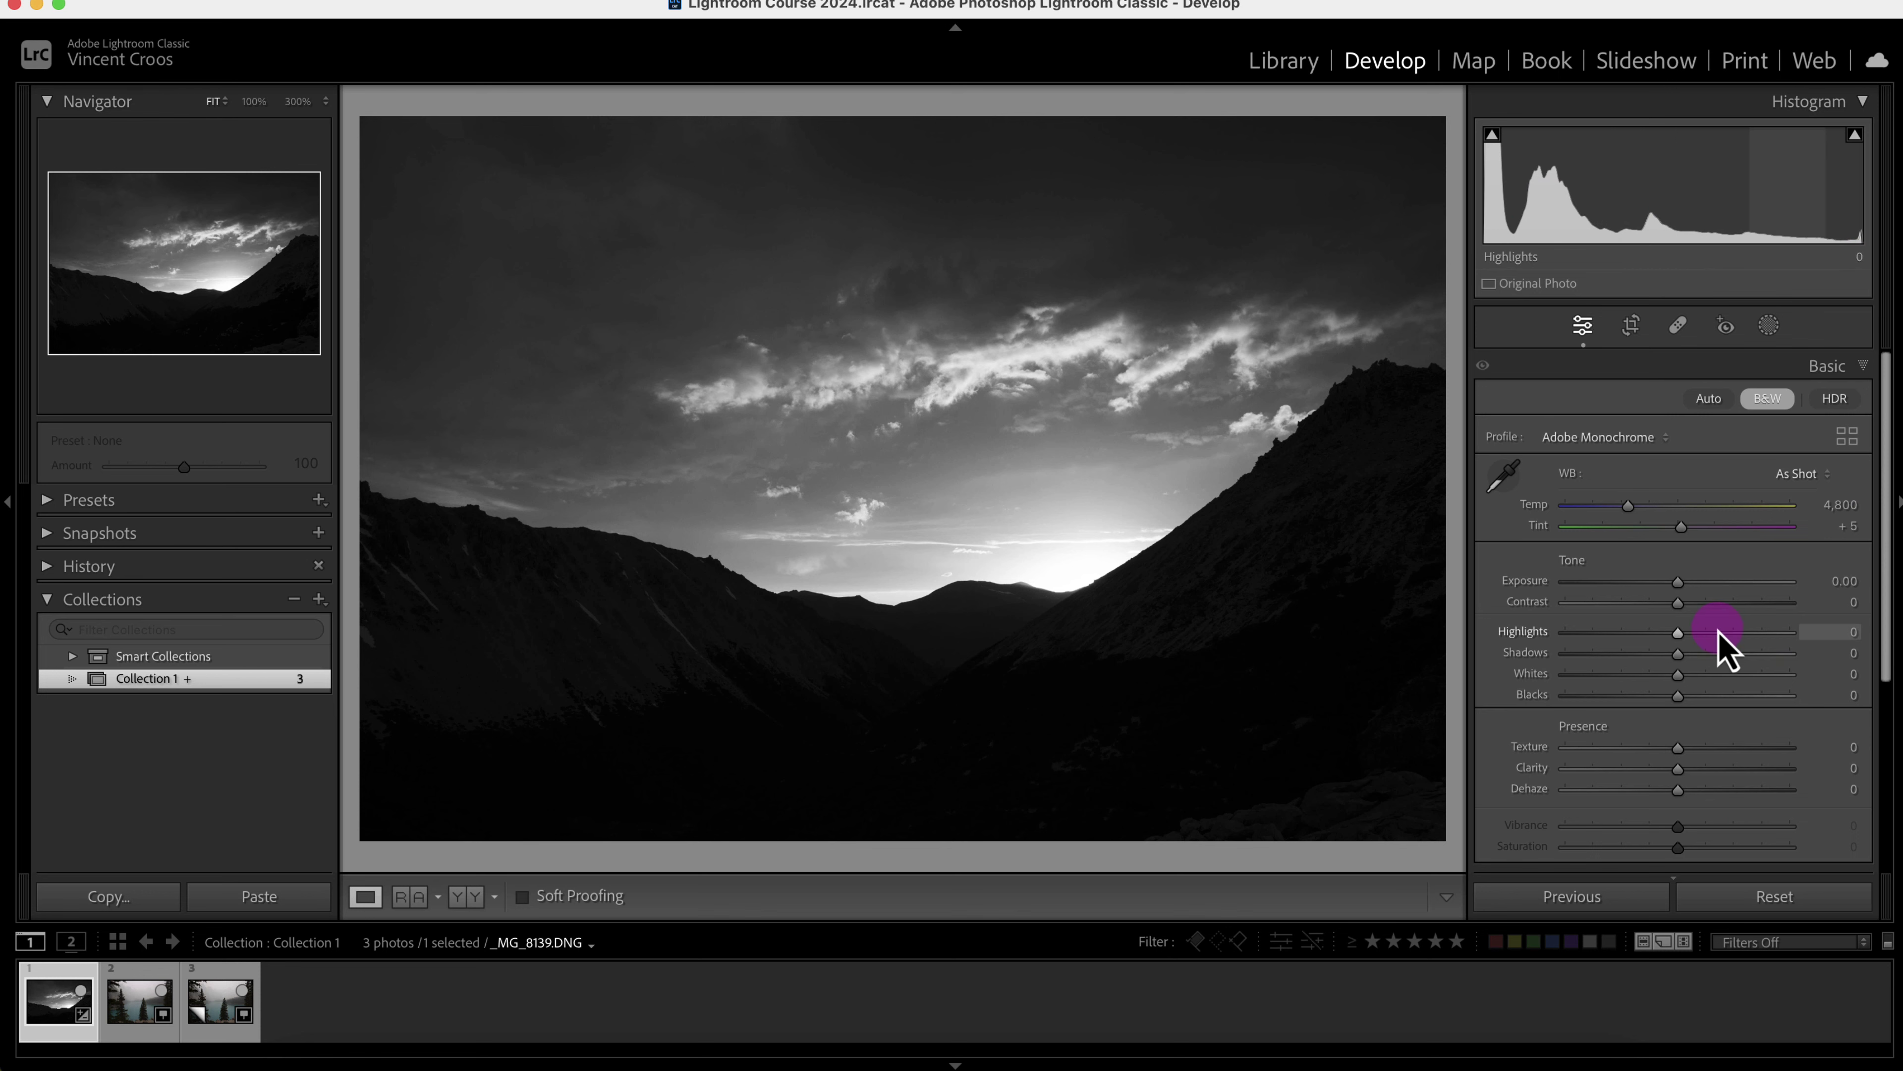
{"action": "left_click_drag", "start_coordinate": [1679, 584], "coordinate": [1626, 583]}
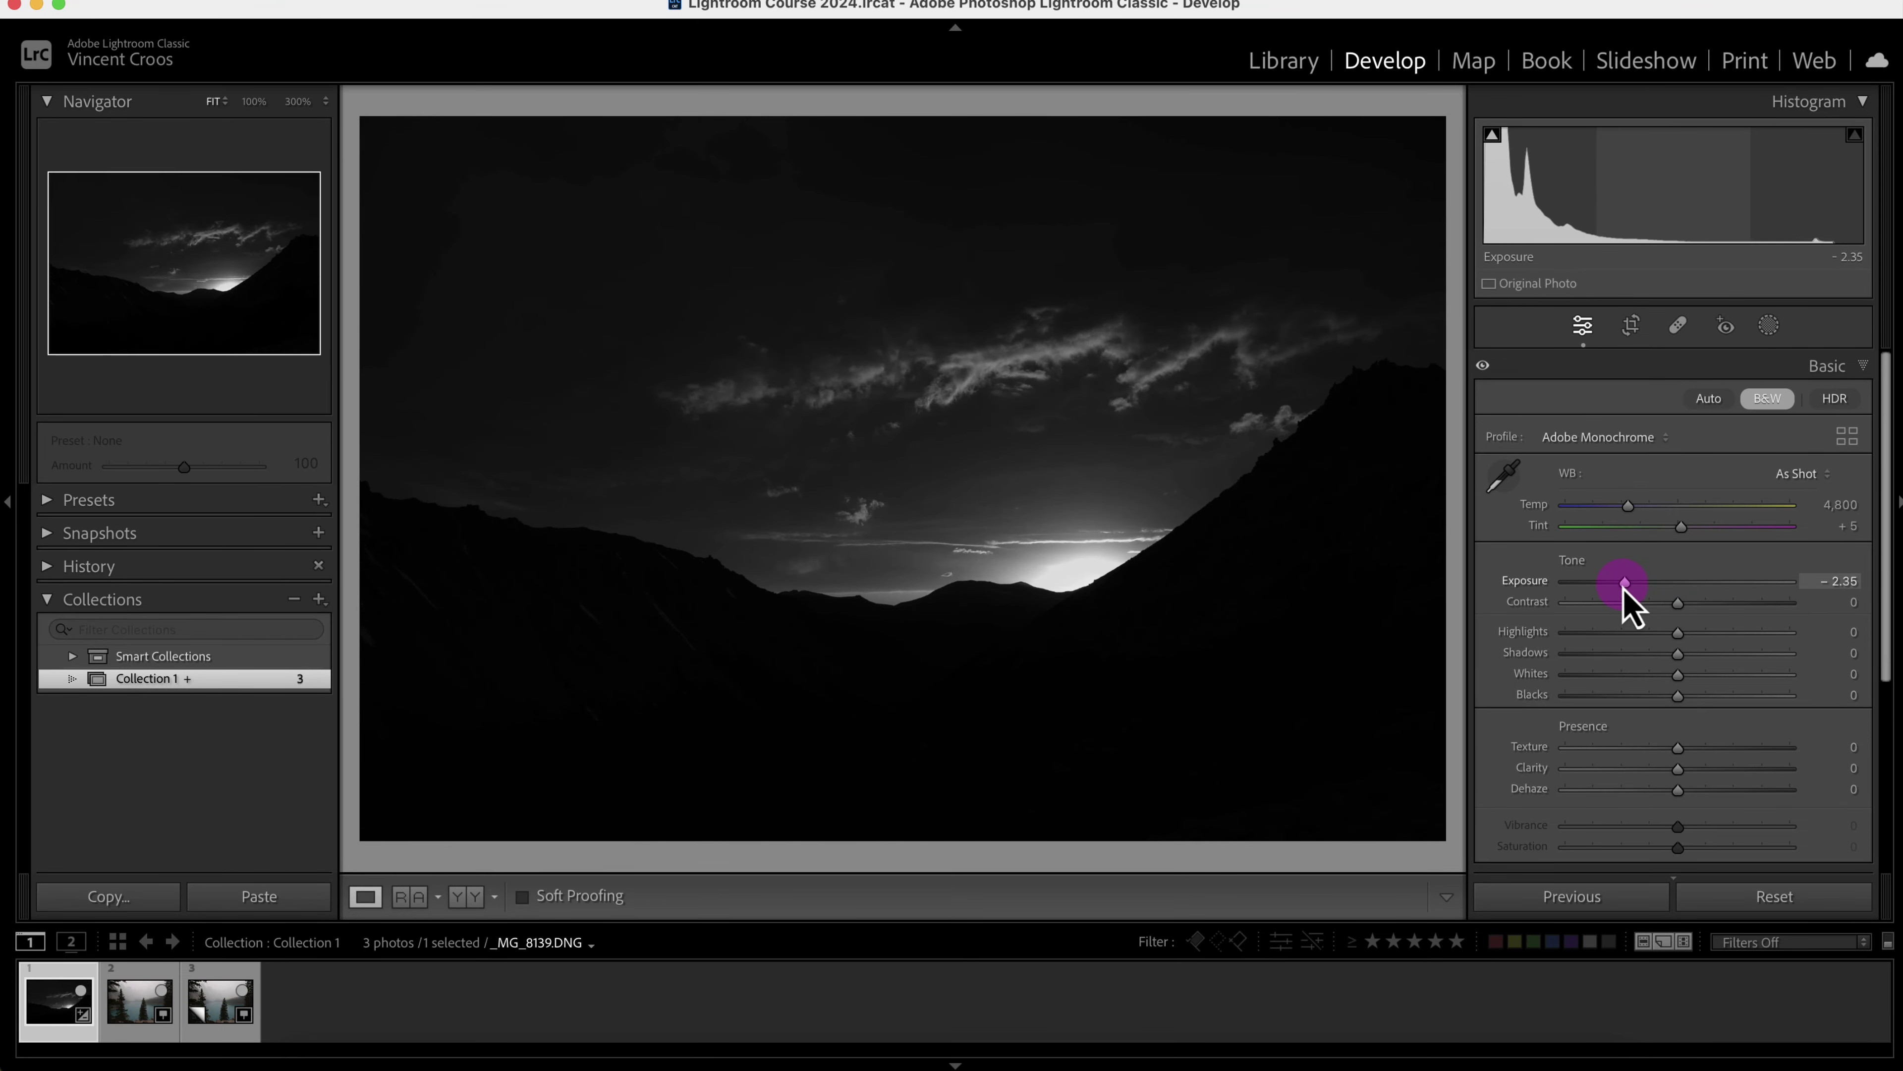
{"action": "double_click", "coordinate": [1624, 583]}
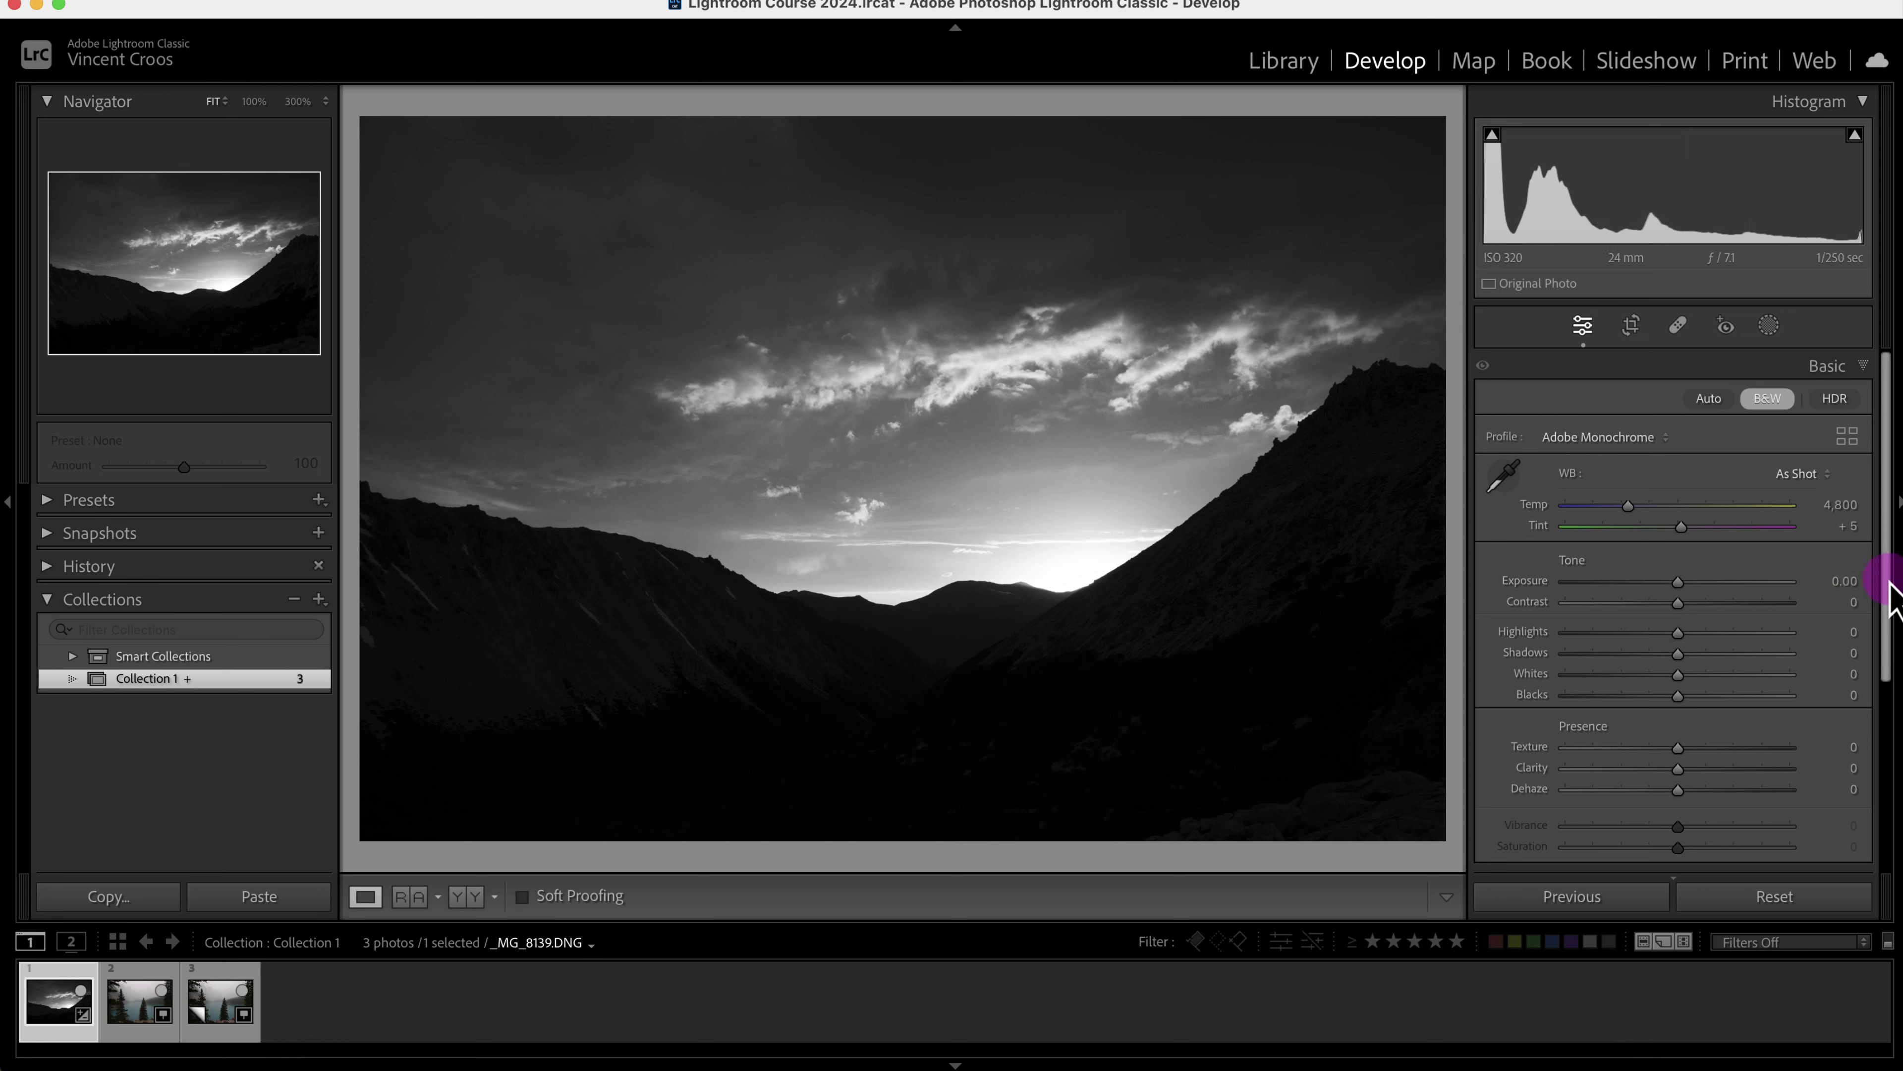
{"action": "left_click_drag", "start_coordinate": [1889, 594], "coordinate": [1882, 660]}
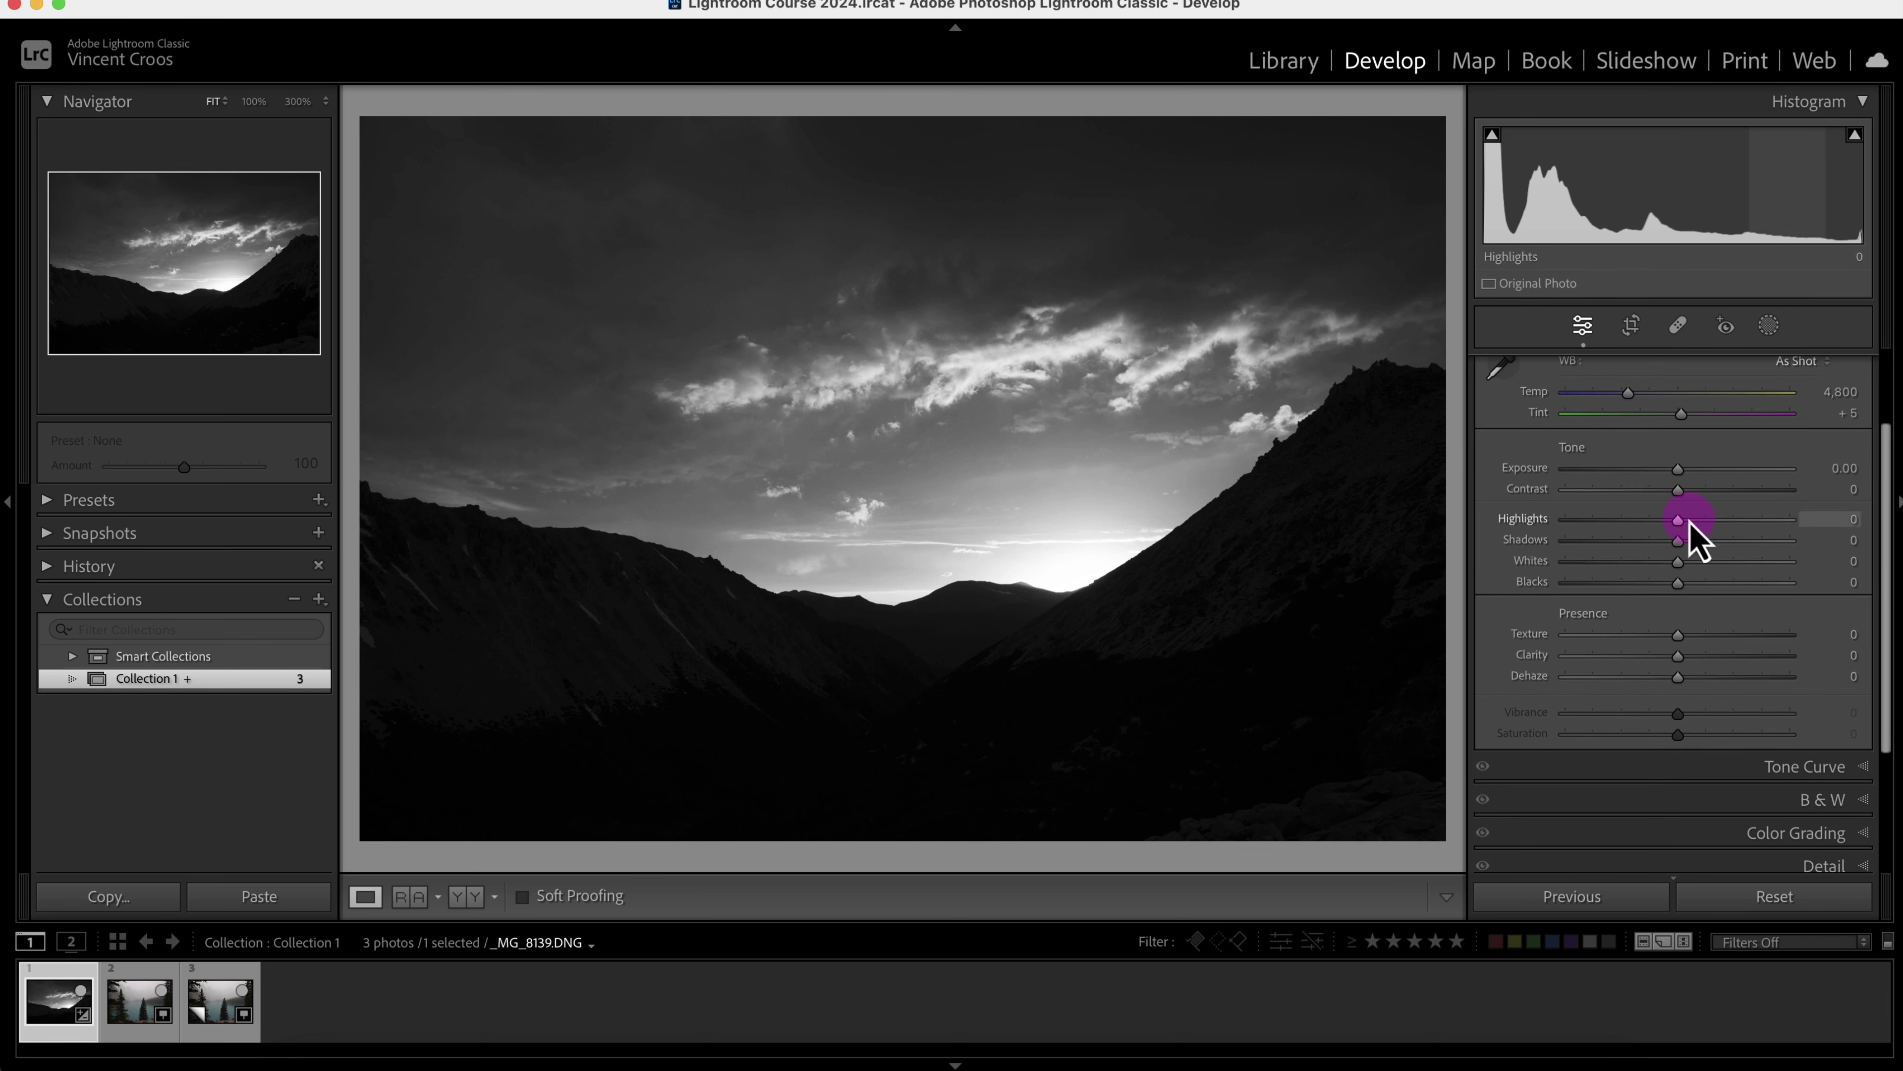
{"action": "left_click_drag", "start_coordinate": [1681, 521], "coordinate": [1619, 552]}
{"action": "double_click", "coordinate": [1536, 537]}
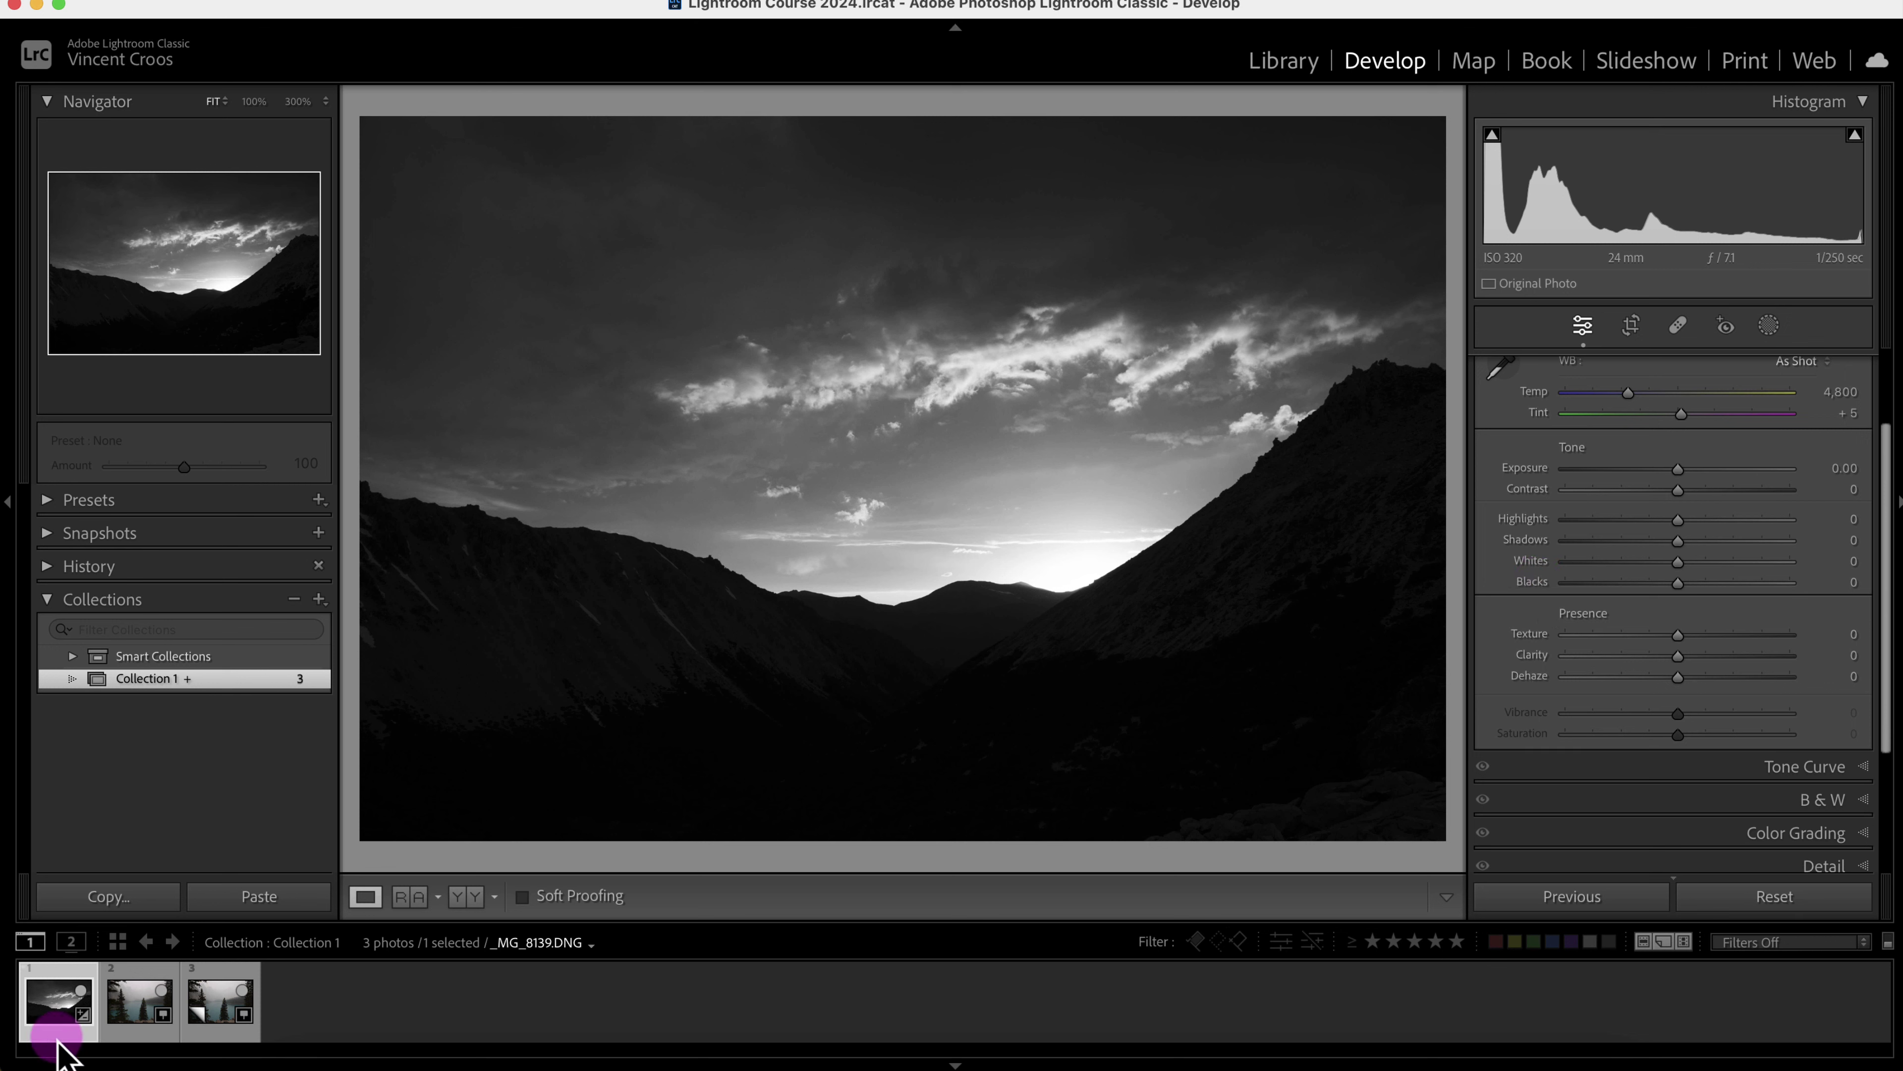
Open the lake photo _MG_8697.CR2 and try Highlights at +29 and +100 before resetting the slider to 0.
{"action": "left_click", "coordinate": [143, 1005]}
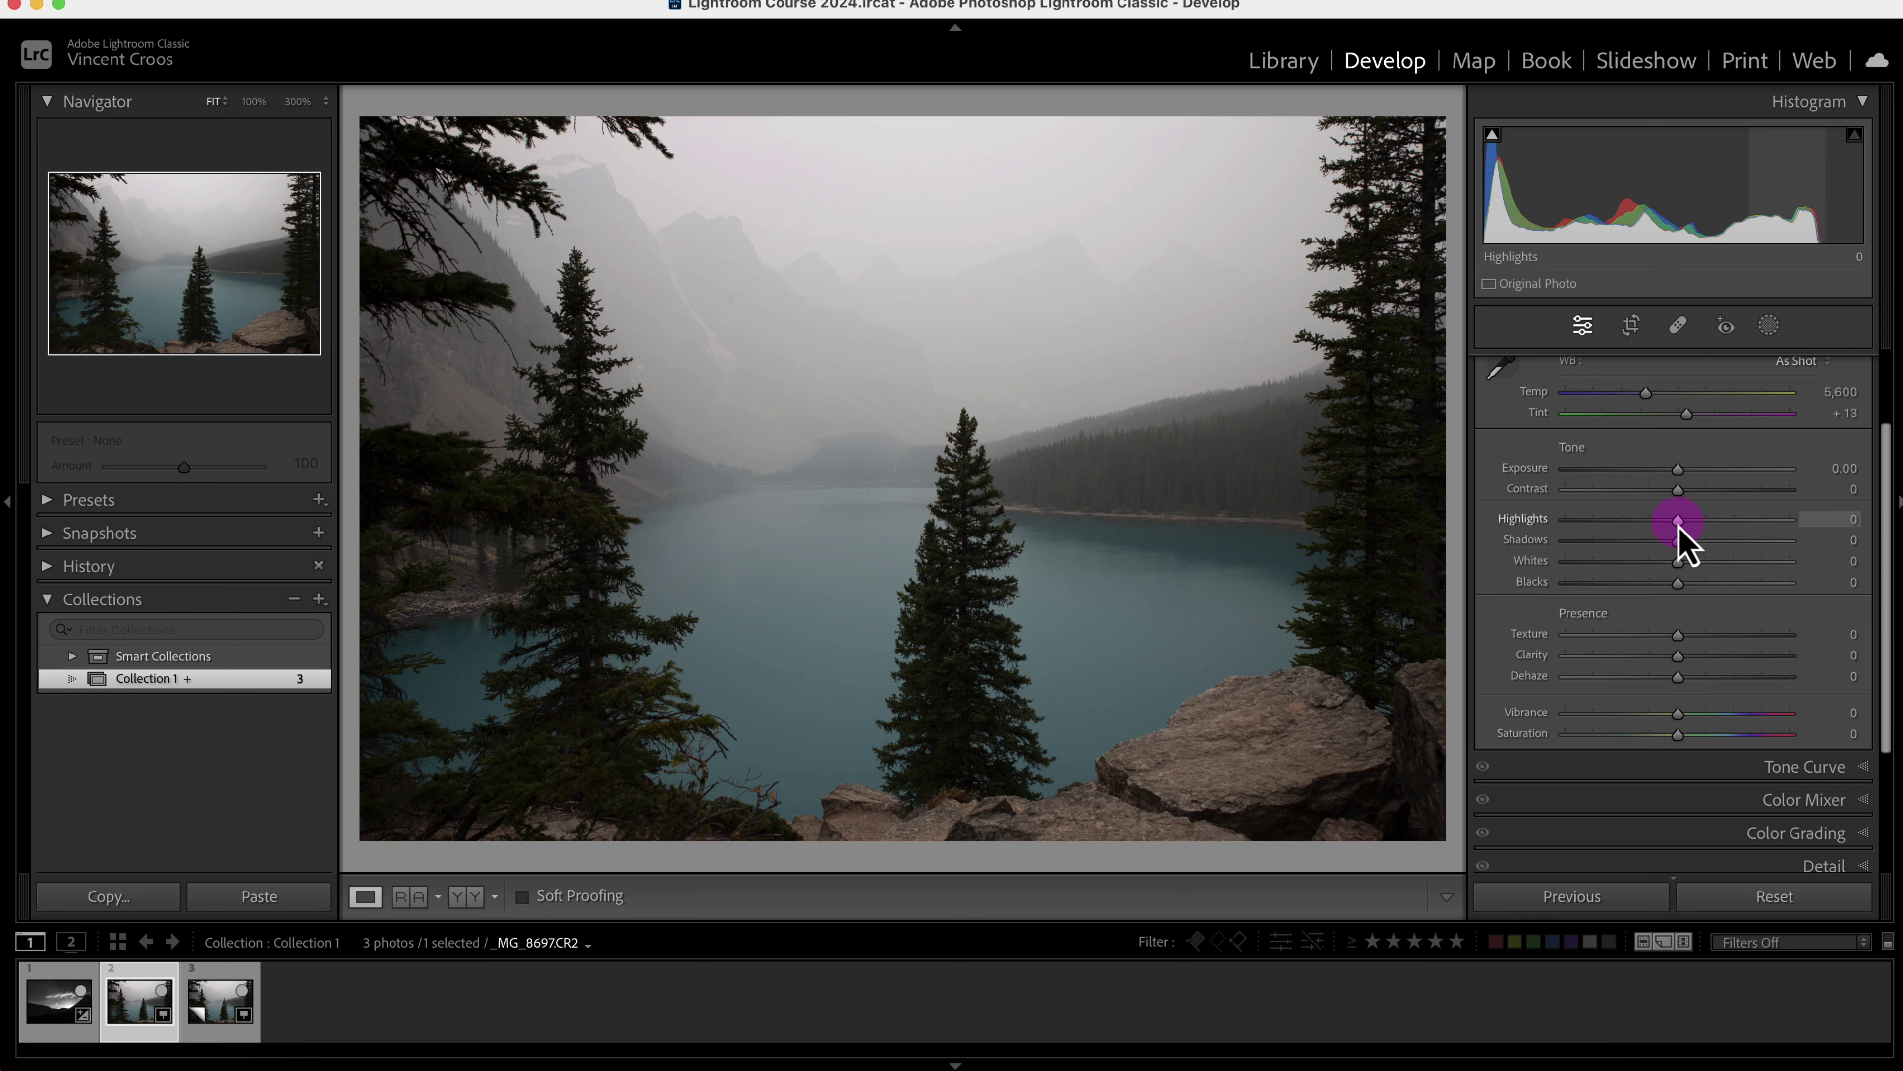
{"action": "left_click_drag", "start_coordinate": [1678, 519], "coordinate": [1710, 520]}
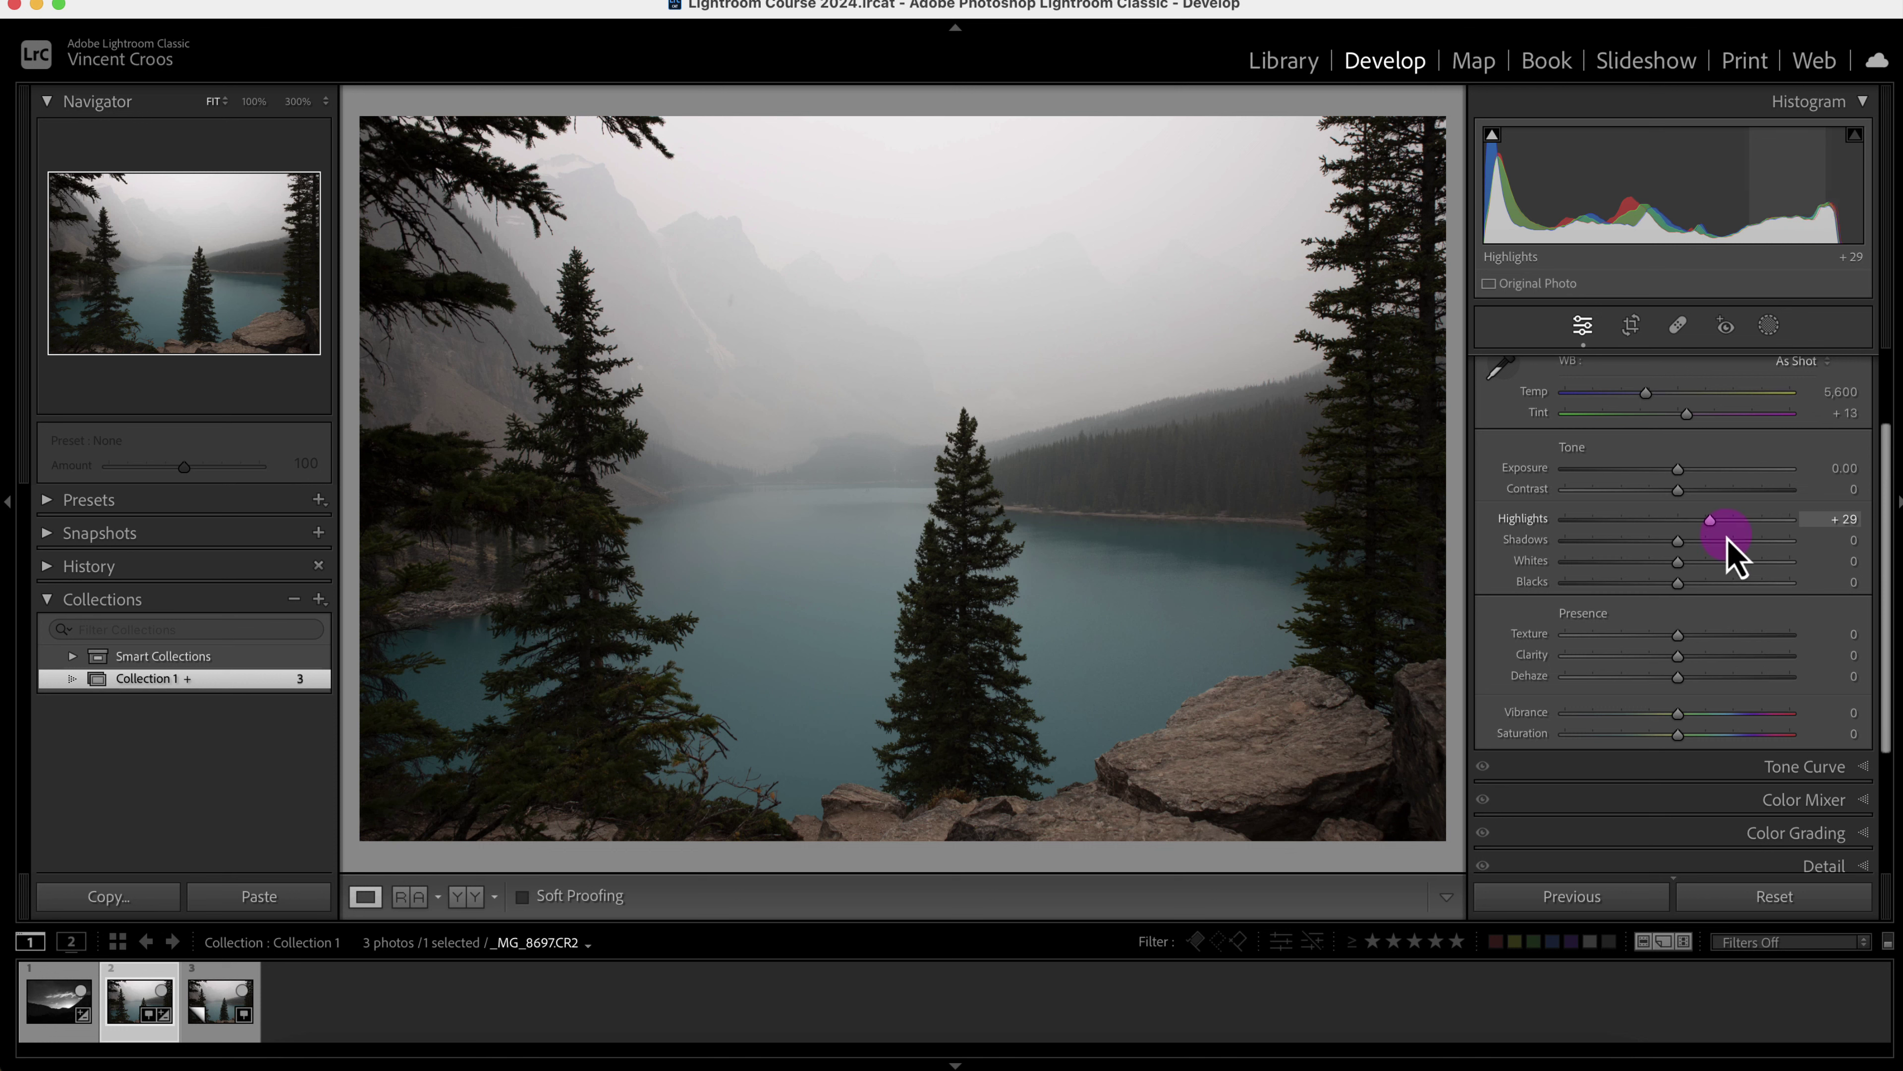
{"action": "left_click_drag", "start_coordinate": [1719, 521], "coordinate": [1801, 523]}
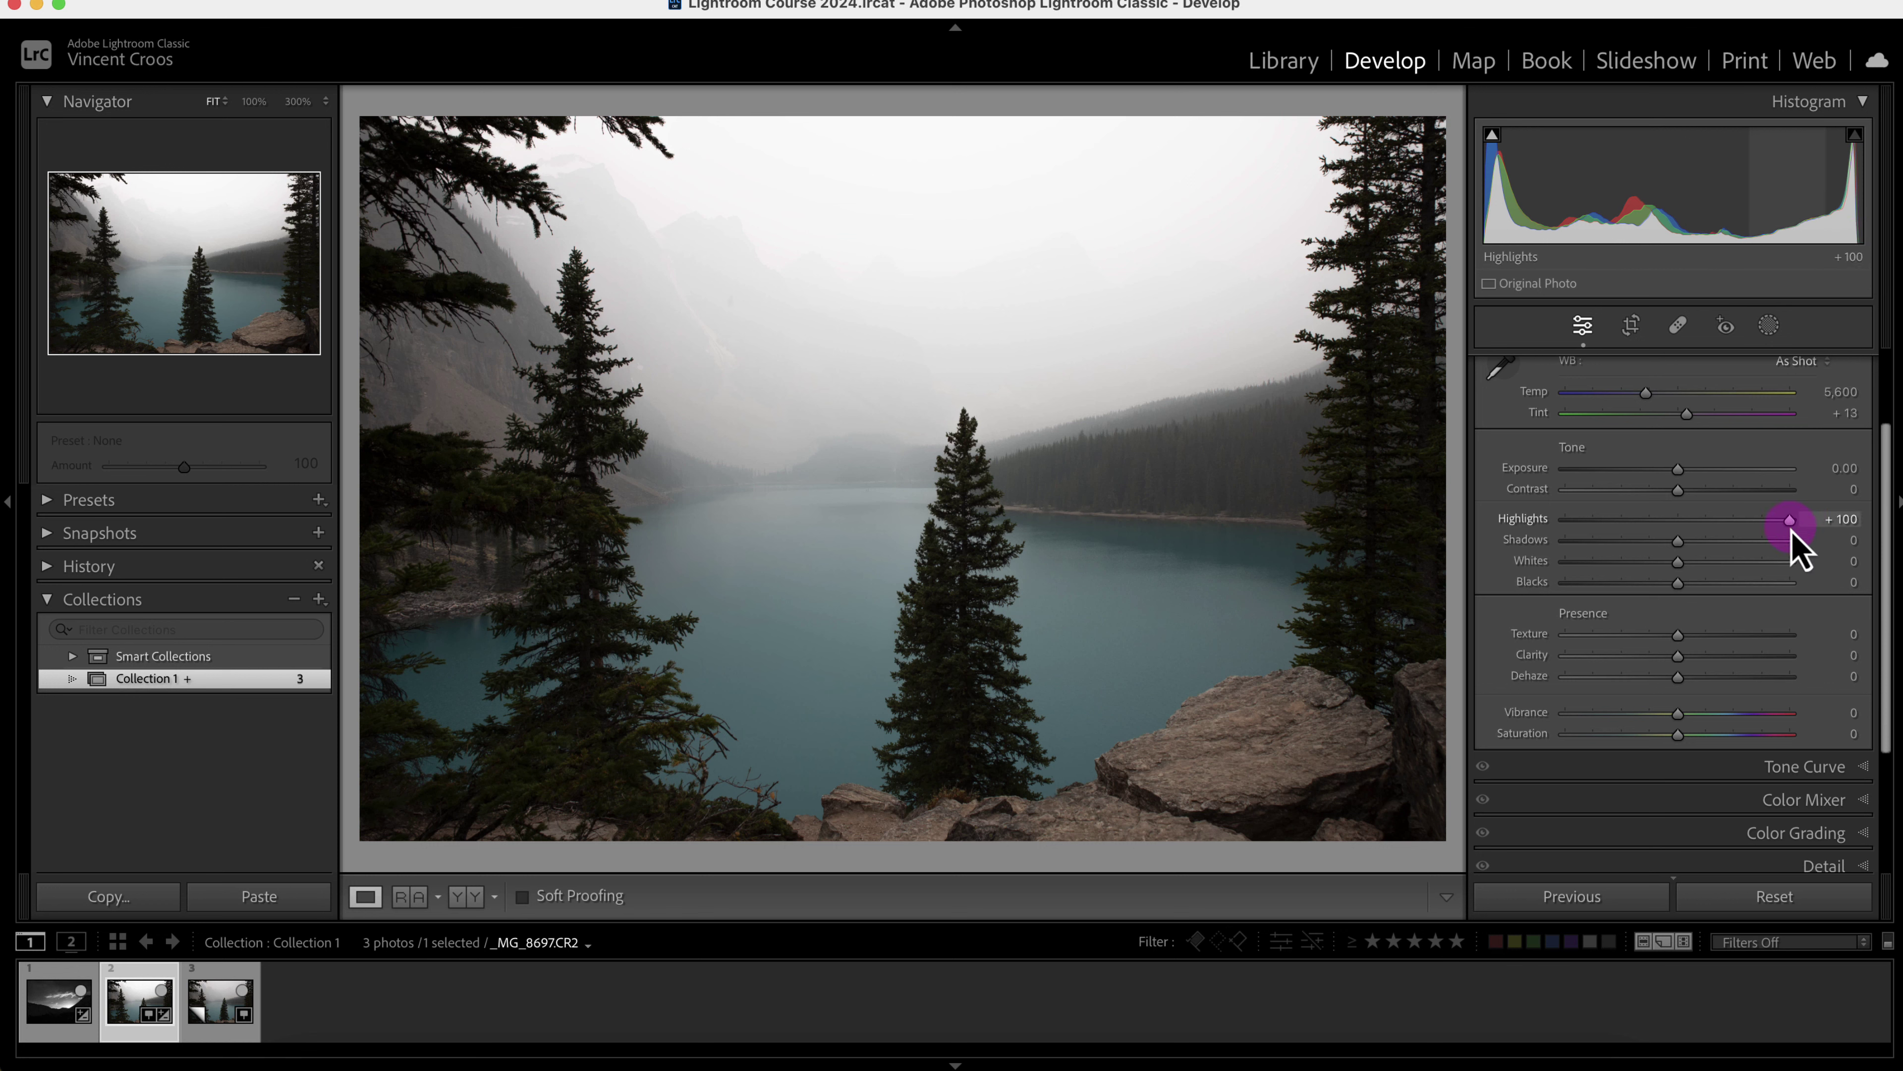
{"action": "double_click", "coordinate": [1792, 526]}
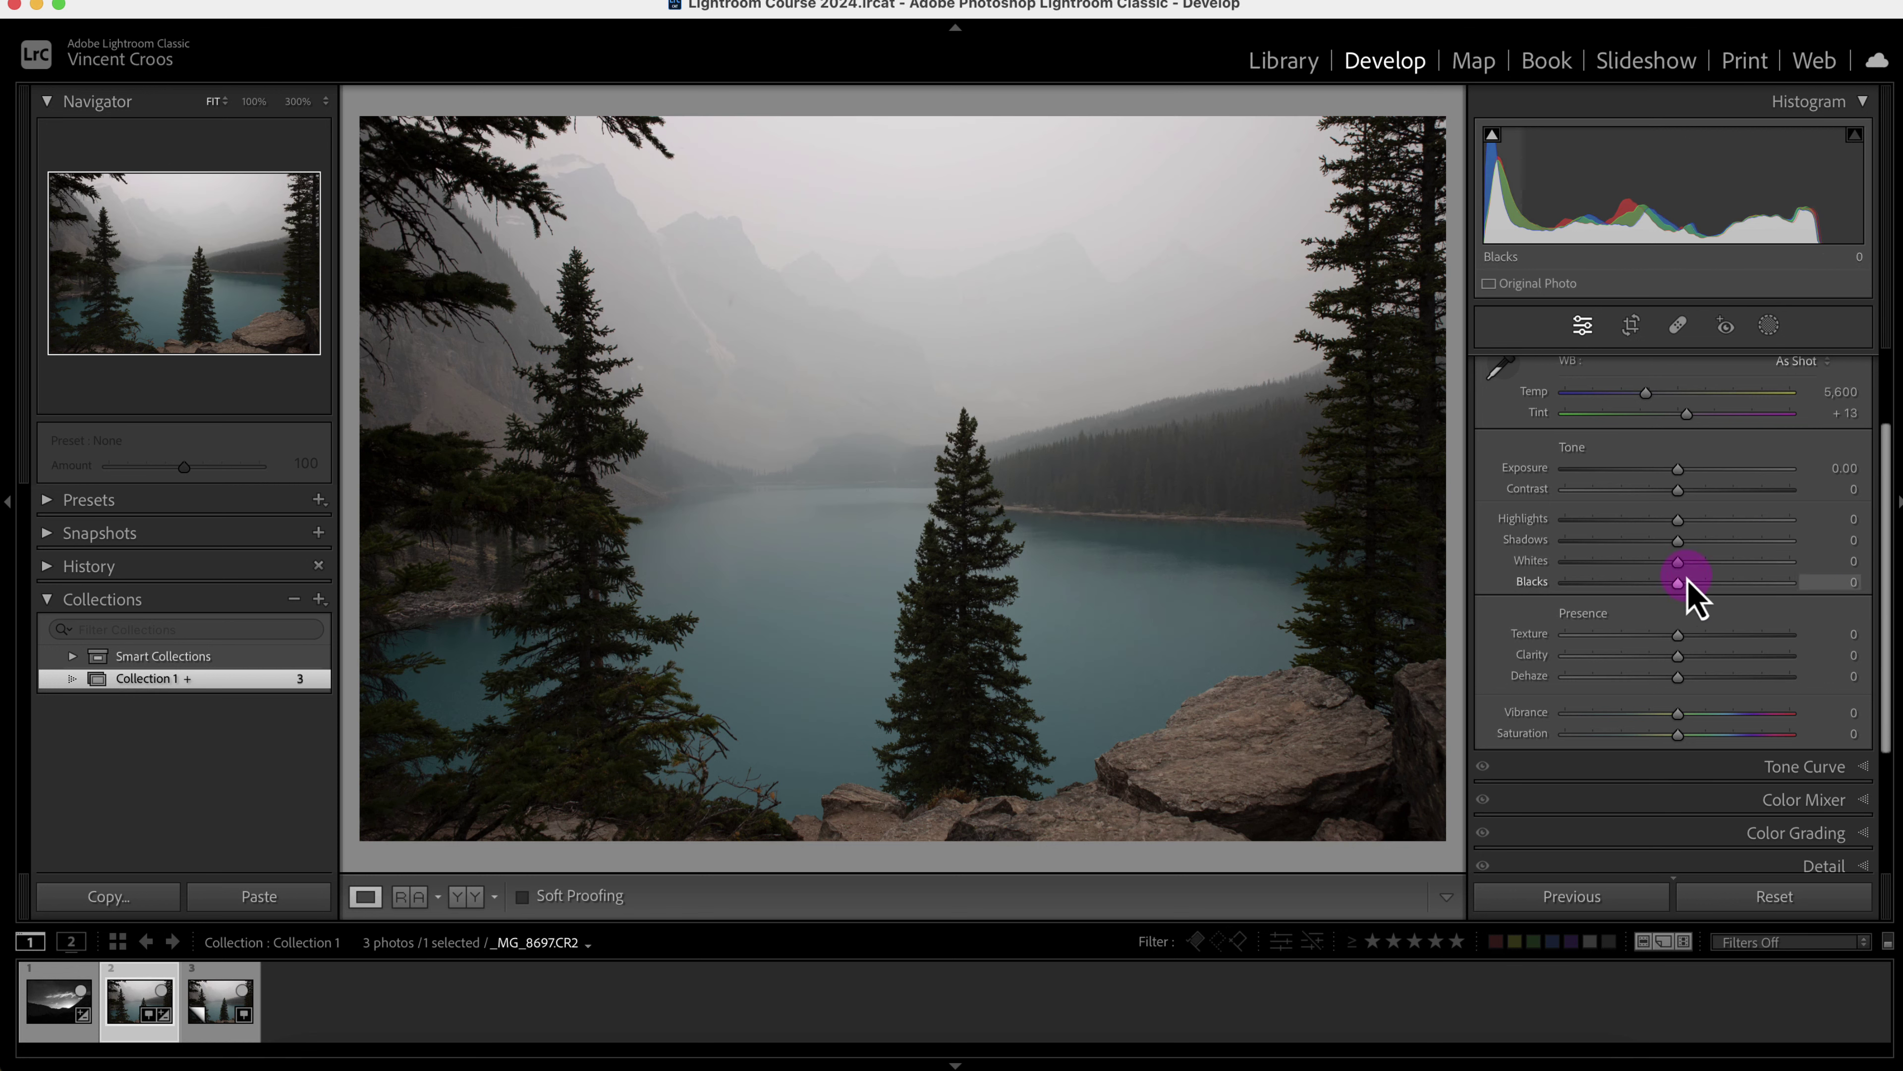
Try Whites at +60 on the lake photo and return the slider to 0.
{"action": "left_click_drag", "start_coordinate": [1682, 579], "coordinate": [1746, 574]}
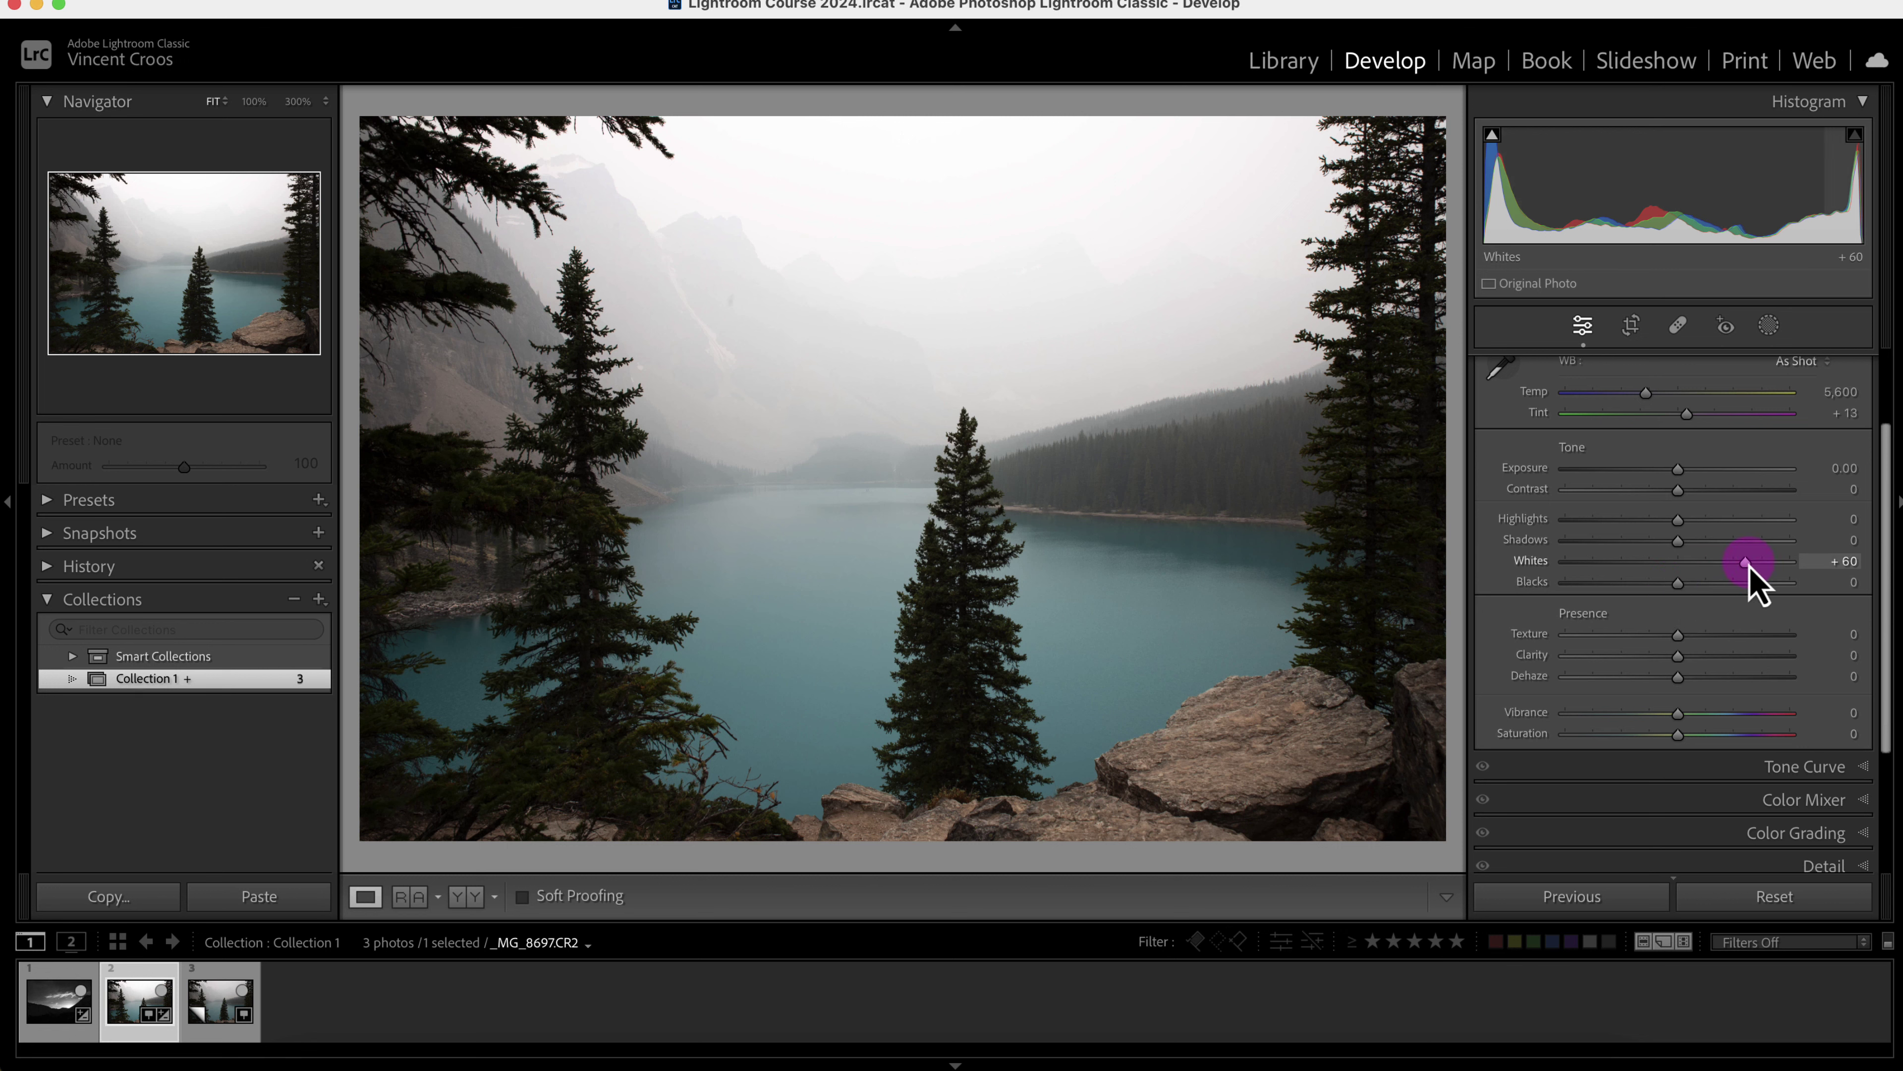
{"action": "left_click_drag", "start_coordinate": [1745, 568], "coordinate": [1693, 575]}
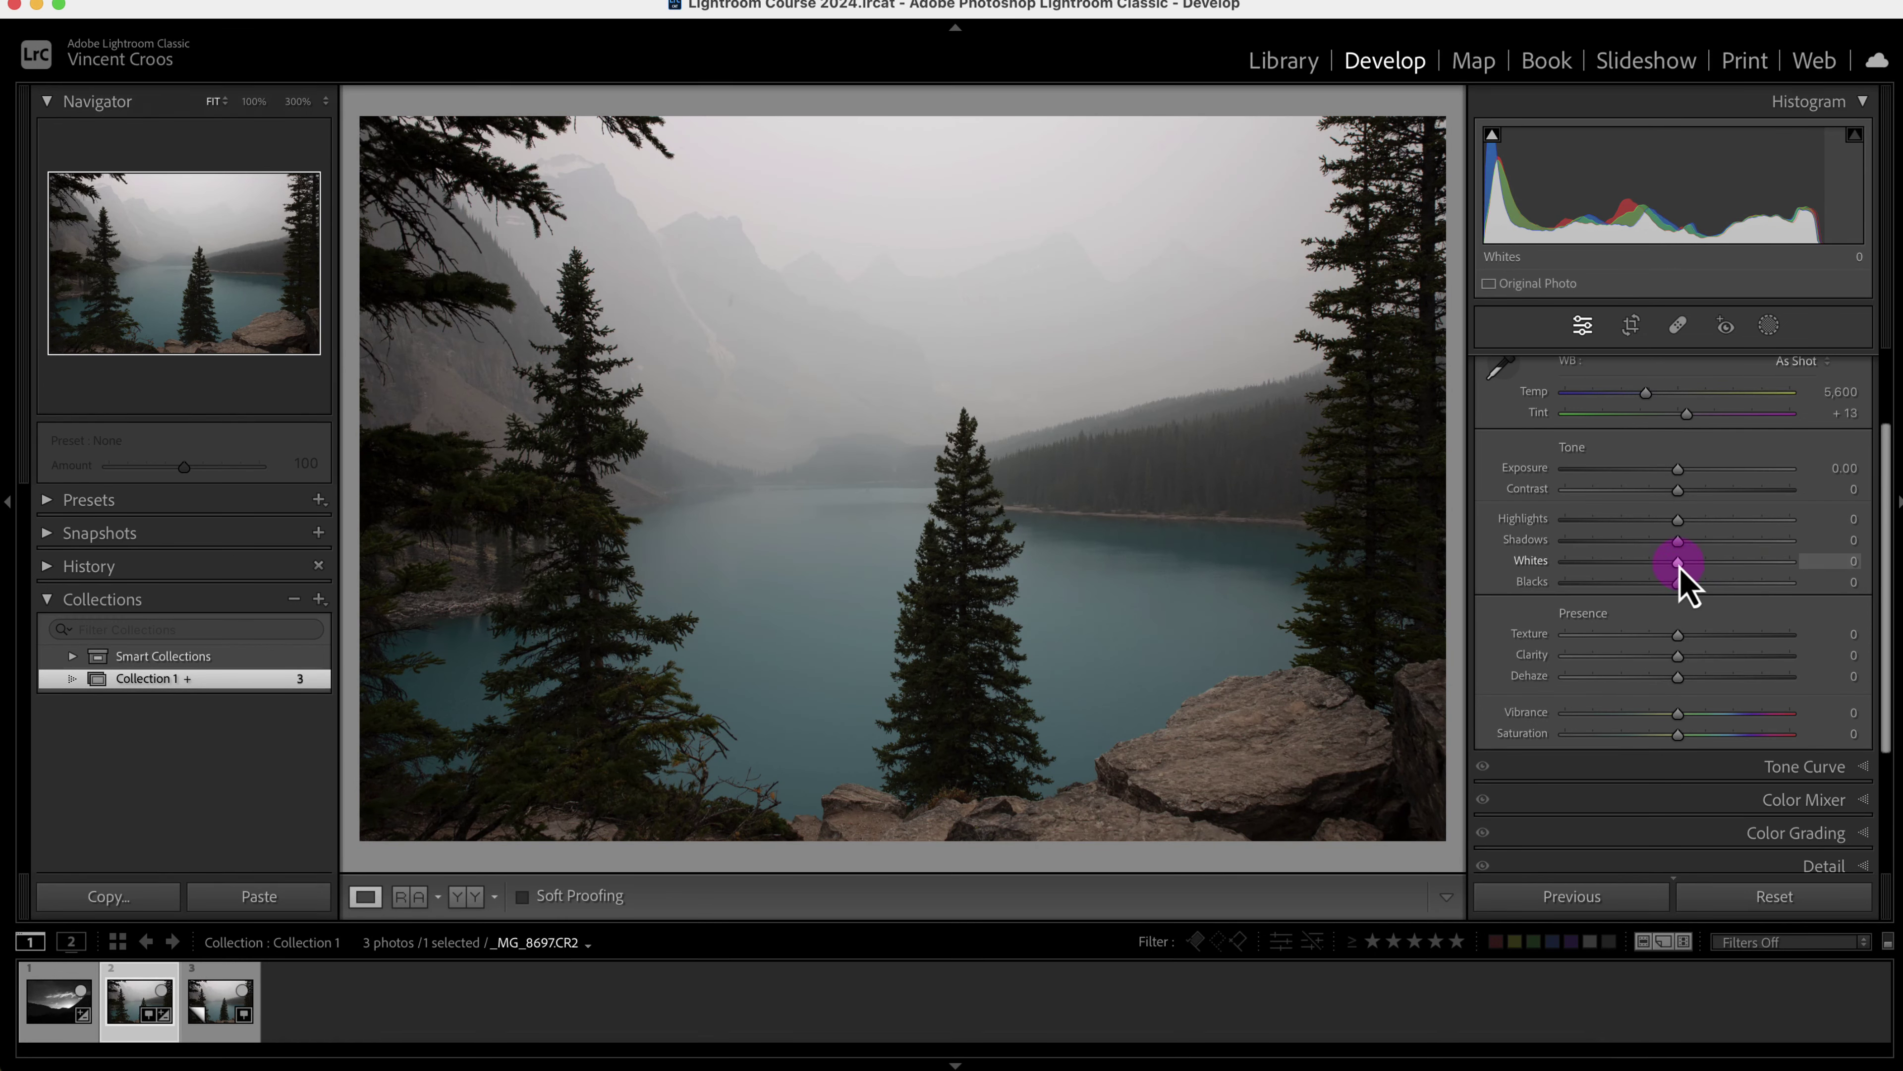
Automatically set Whites to +61 and Blacks to +15 on the lake photo, and reset all its adjustments.
{"action": "double_click", "coordinate": [1680, 567], "text": "shift"}
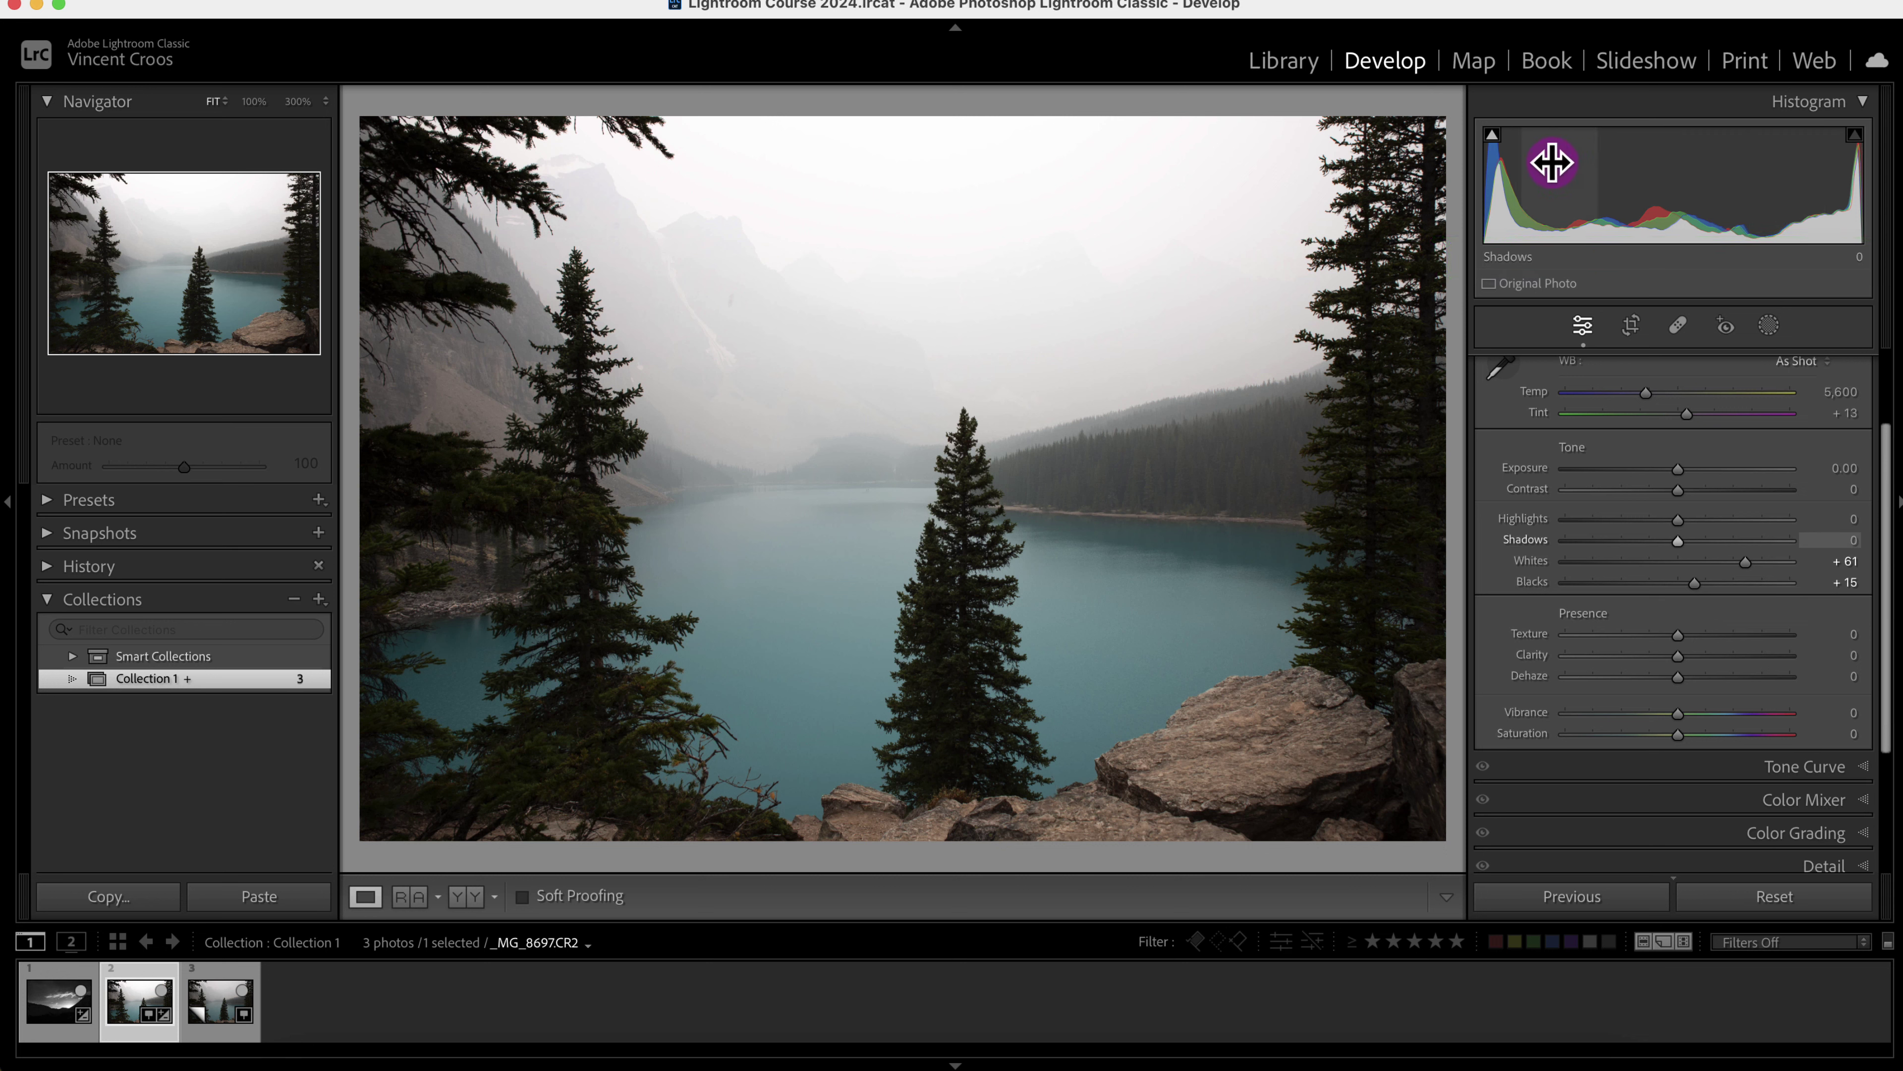
{"action": "mouse_move", "coordinate": [1555, 165]}
{"action": "left_mouse_down"}
{"action": "mouse_move", "coordinate": [1704, 165]}
{"action": "mouse_move", "coordinate": [1572, 162]}
{"action": "left_mouse_up"}
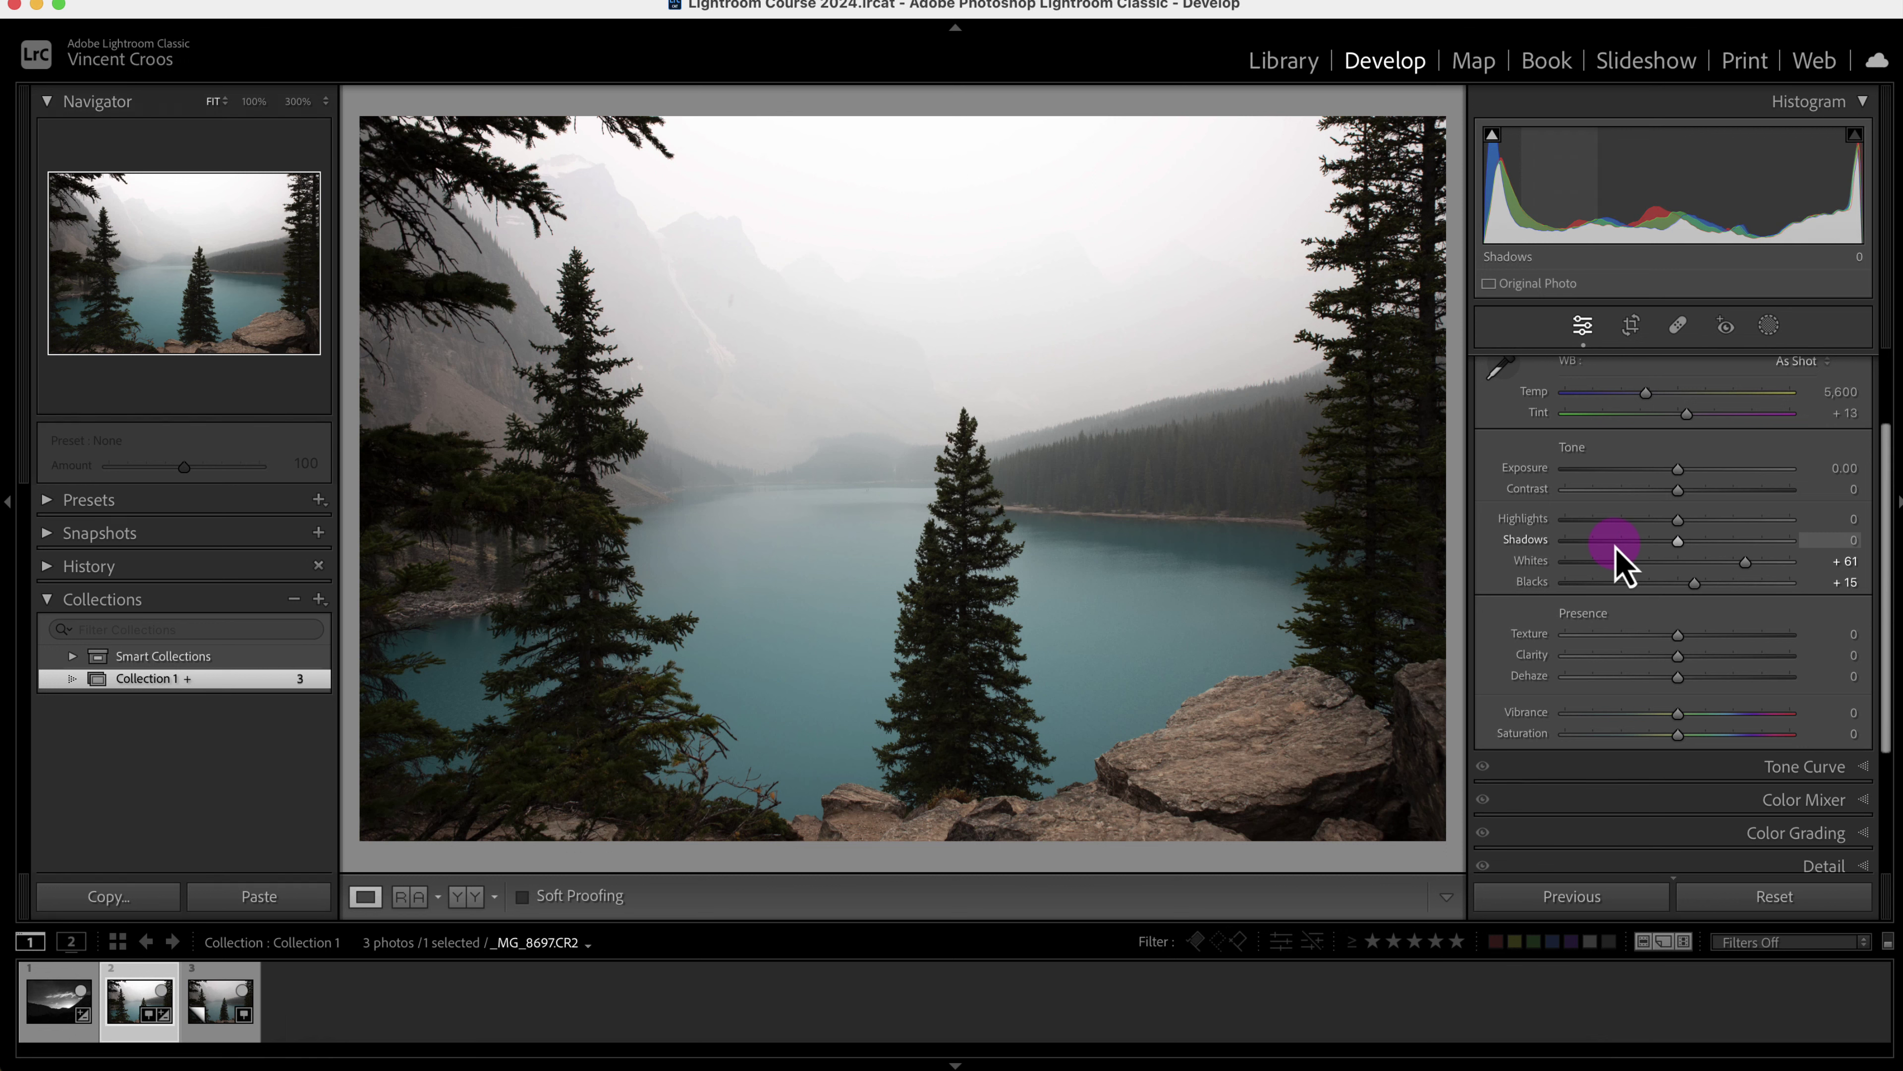
{"action": "key", "text": "super+shift+r"}
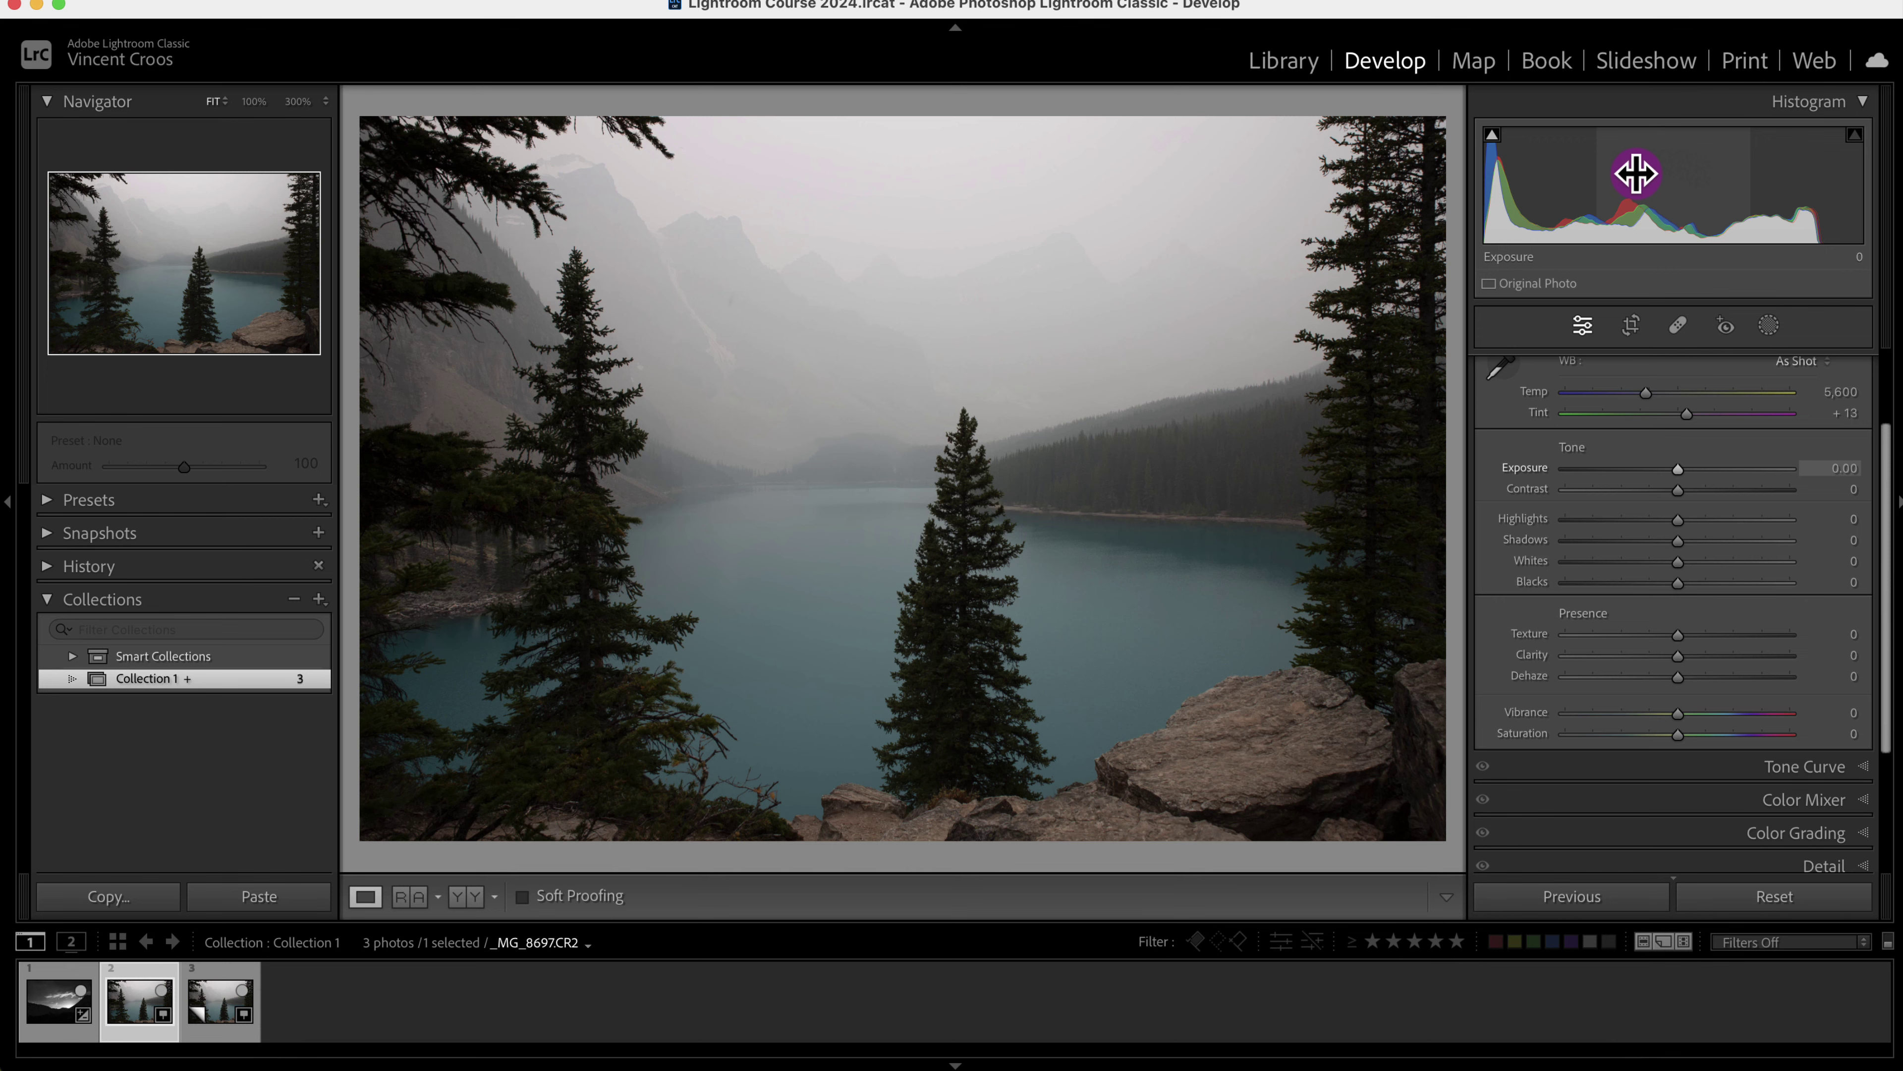
Raise the lake photo's Exposure to +0.48 directly in the histogram and reset it to 0.
{"action": "mouse_move", "coordinate": [1635, 174]}
{"action": "left_mouse_down"}
{"action": "mouse_move", "coordinate": [1614, 170]}
{"action": "mouse_move", "coordinate": [1733, 161]}
{"action": "mouse_move", "coordinate": [1563, 170]}
{"action": "mouse_move", "coordinate": [1717, 170]}
{"action": "mouse_move", "coordinate": [1637, 174]}
{"action": "left_mouse_up"}
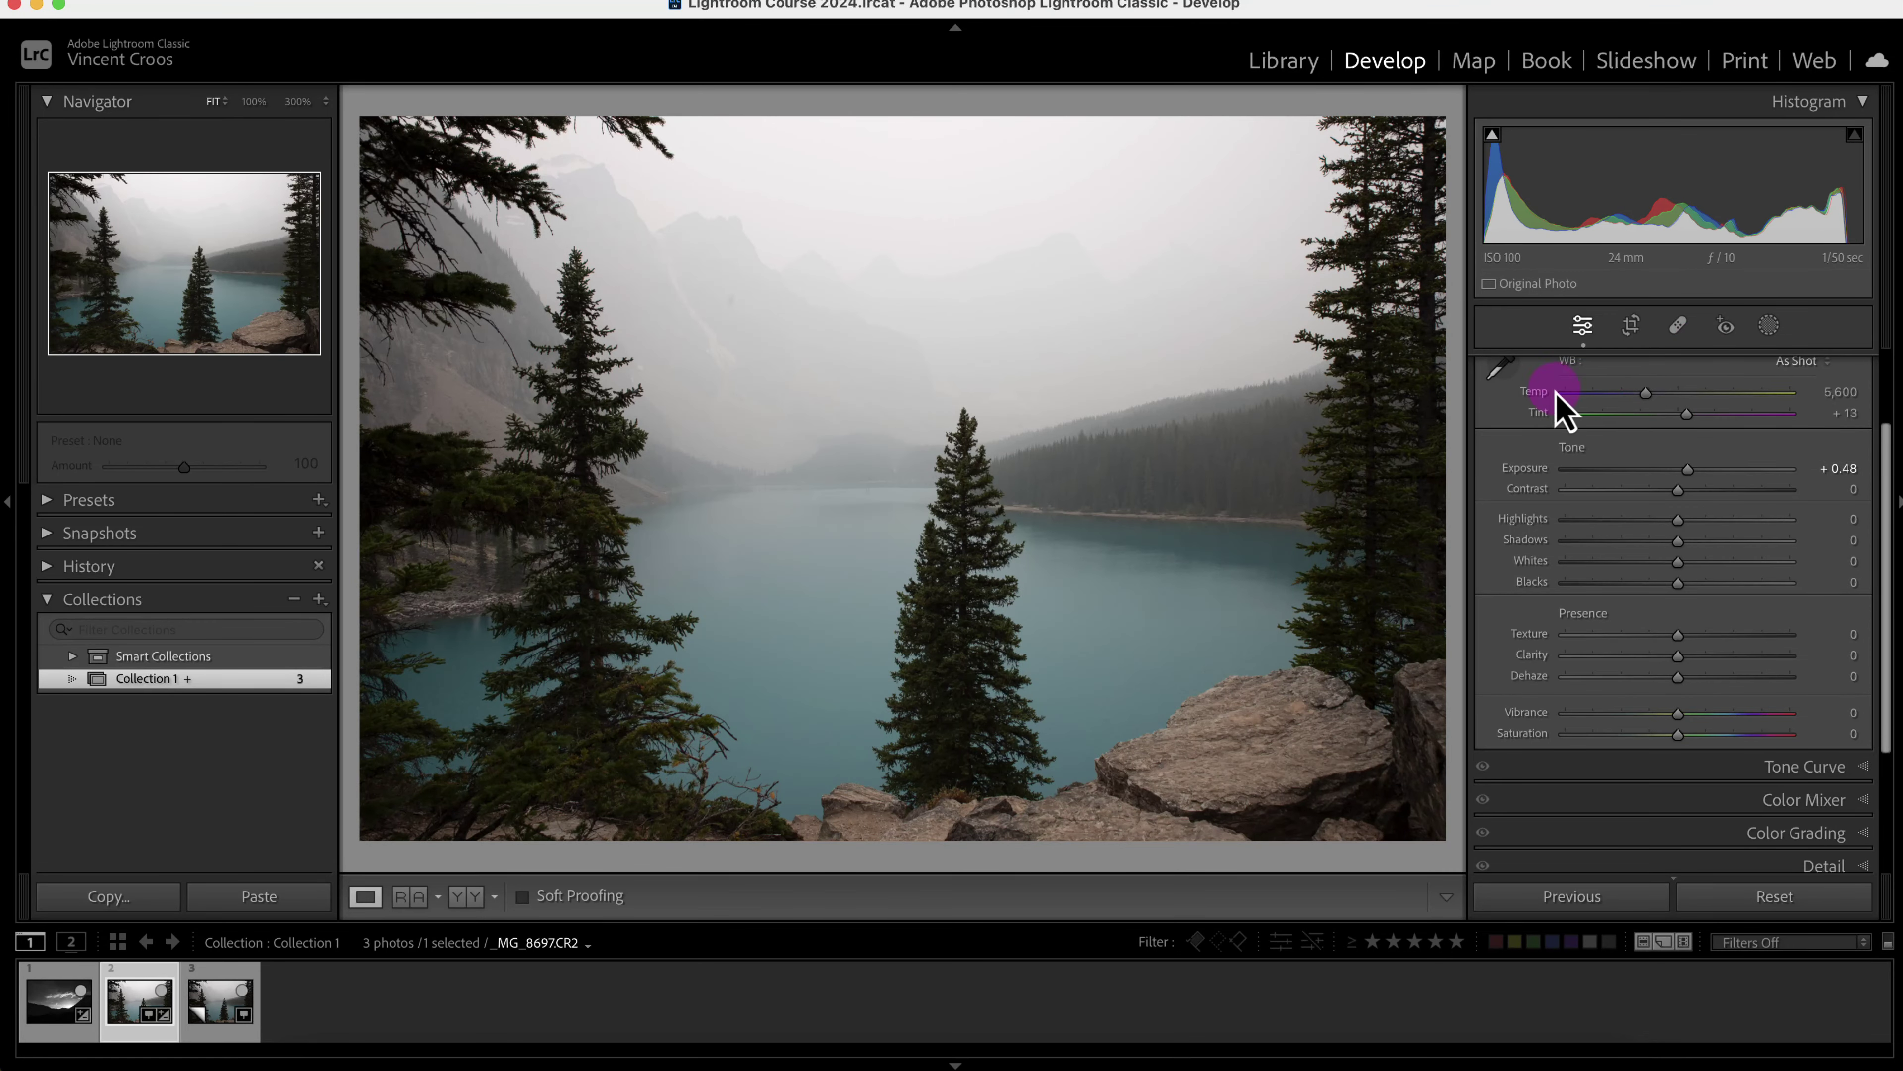
{"action": "double_click", "coordinate": [1688, 470]}
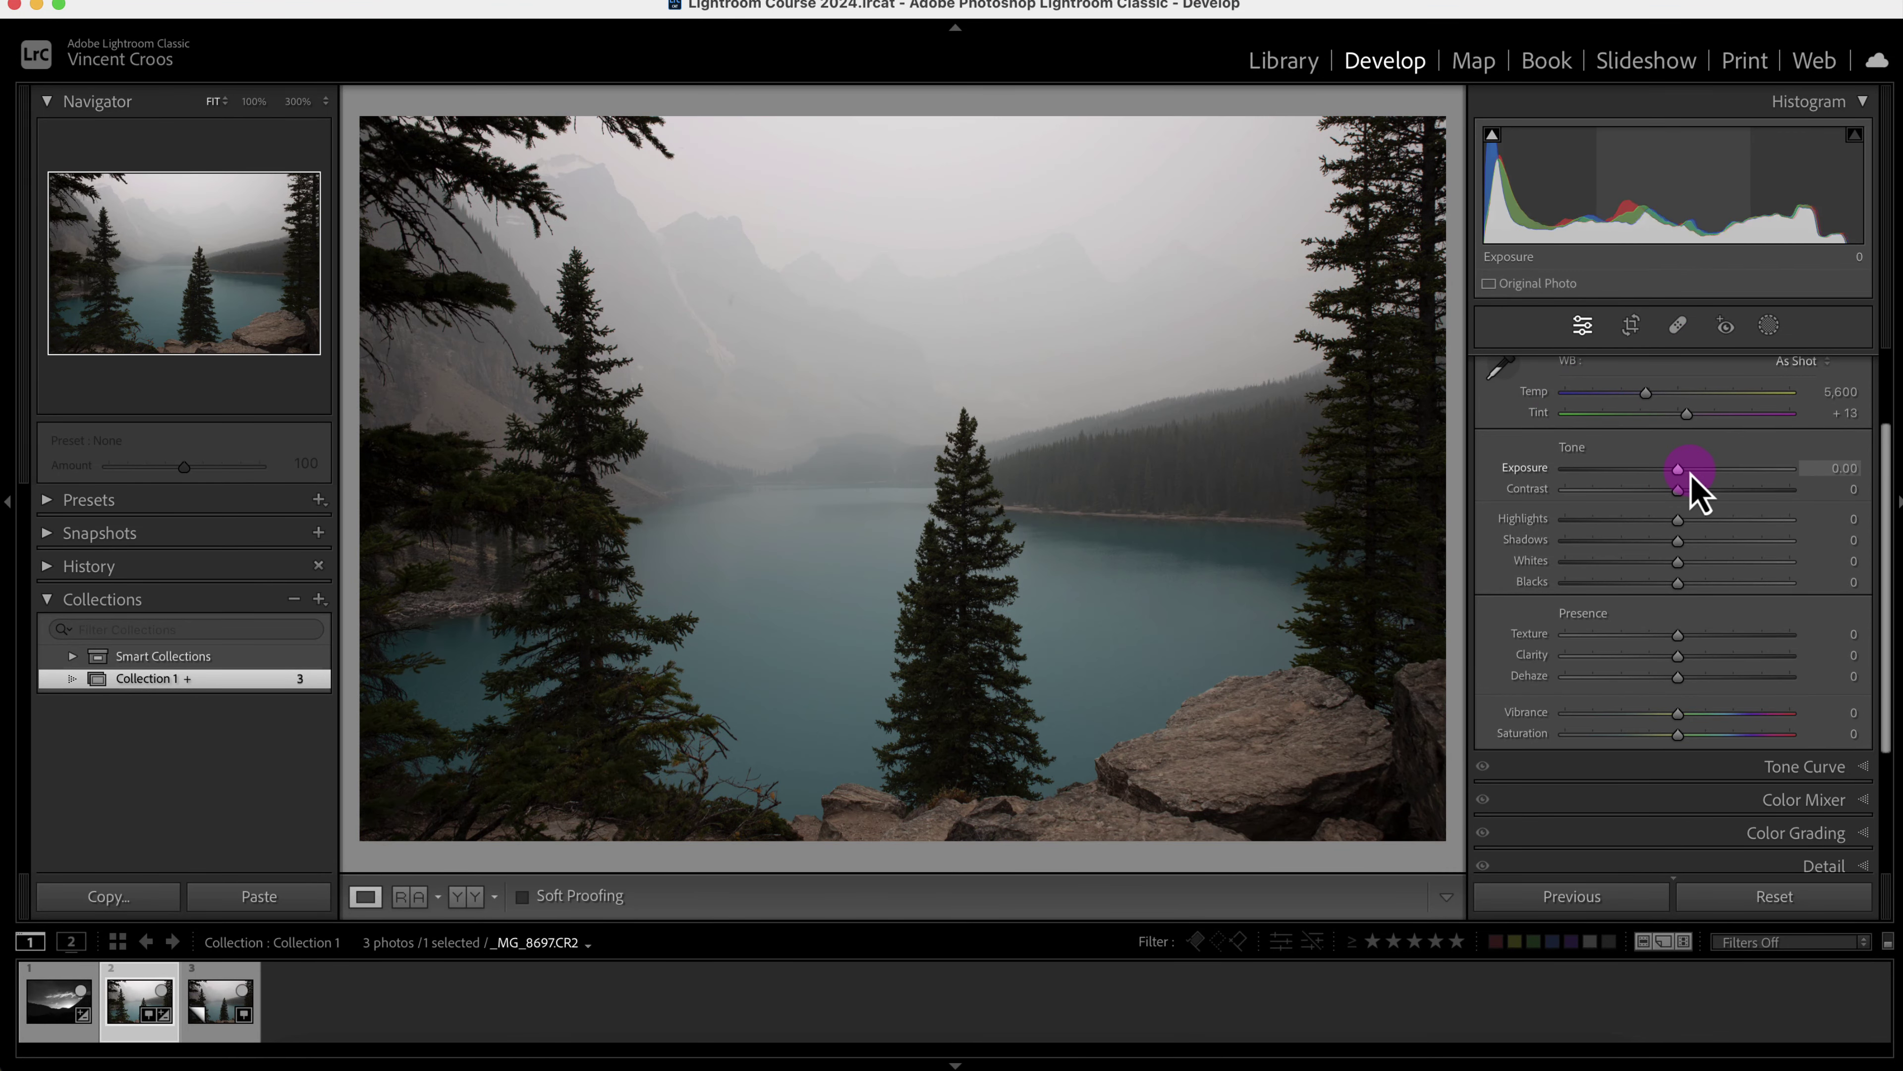
{"action": "left_click", "coordinate": [365, 897]}
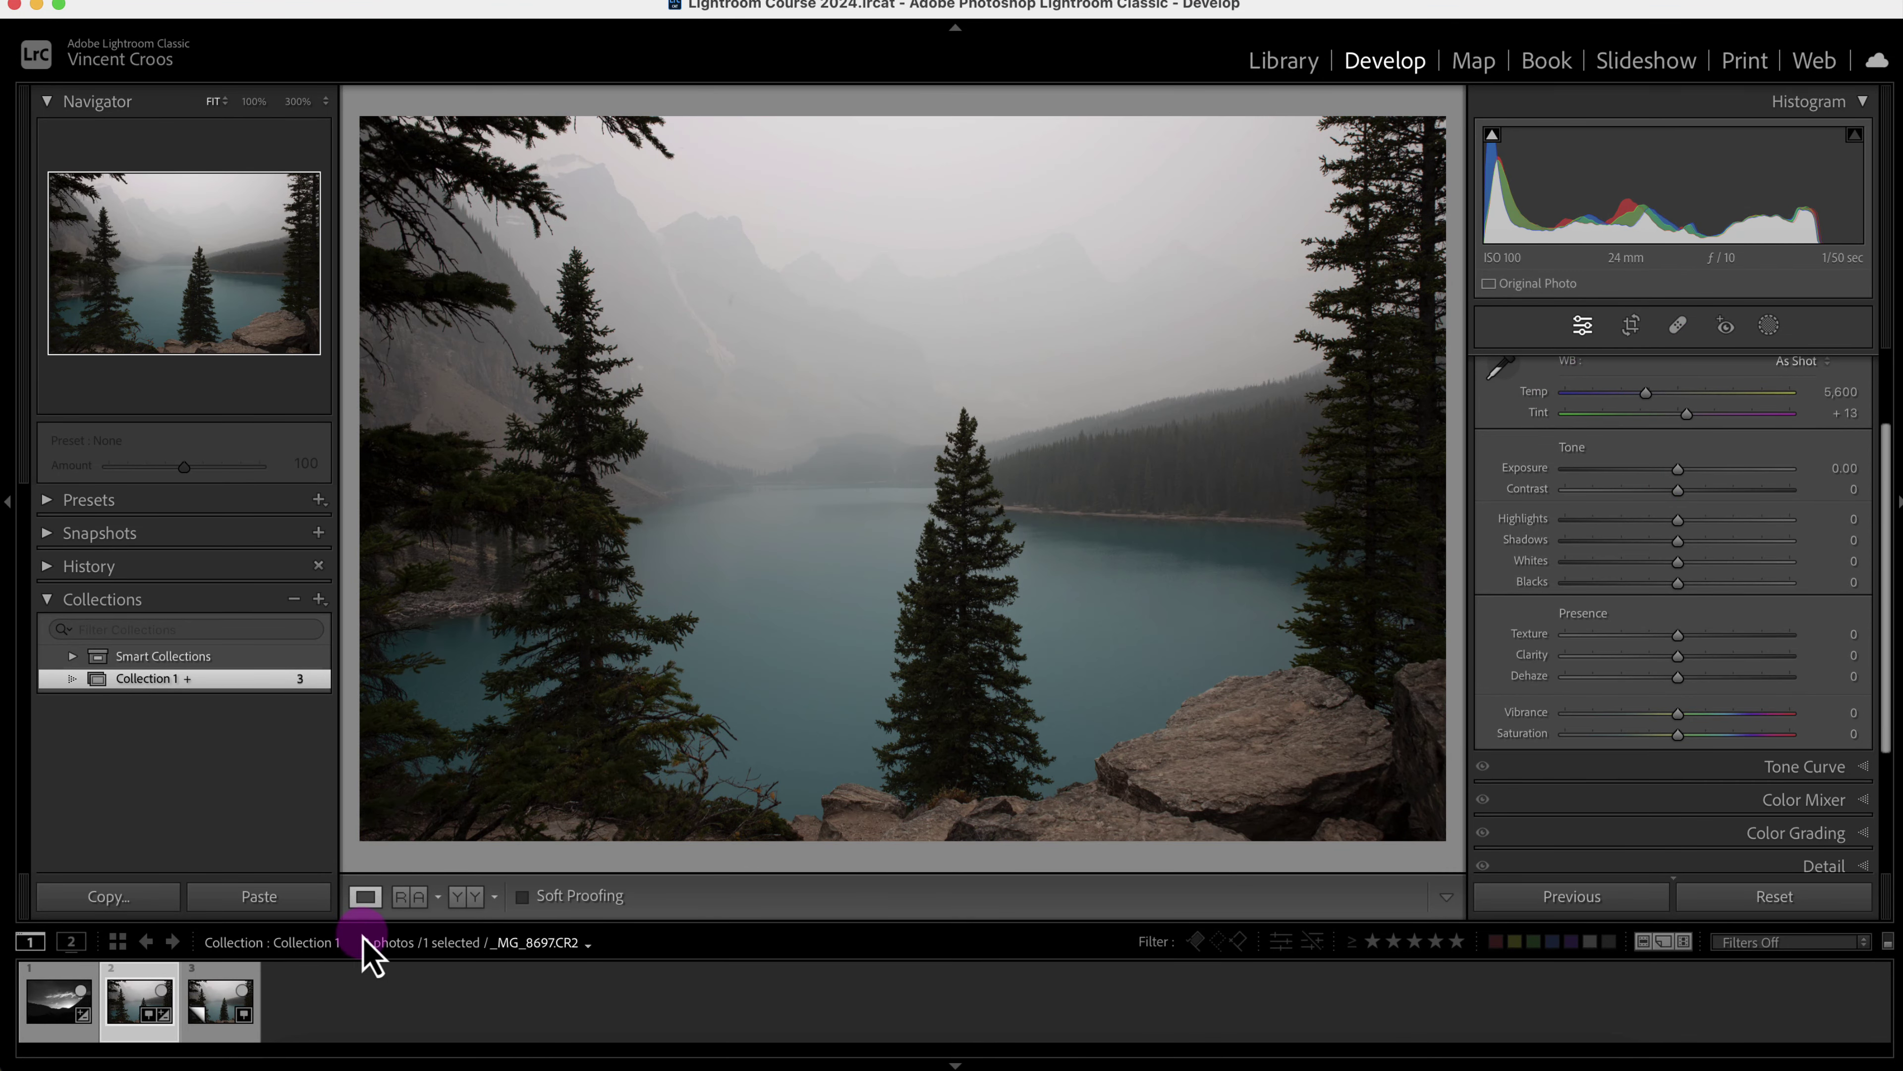
Open the black-and-white sunset photo, crop it to the dark foreground in its lower third, and restore the full frame.
{"action": "left_click", "coordinate": [45, 1008]}
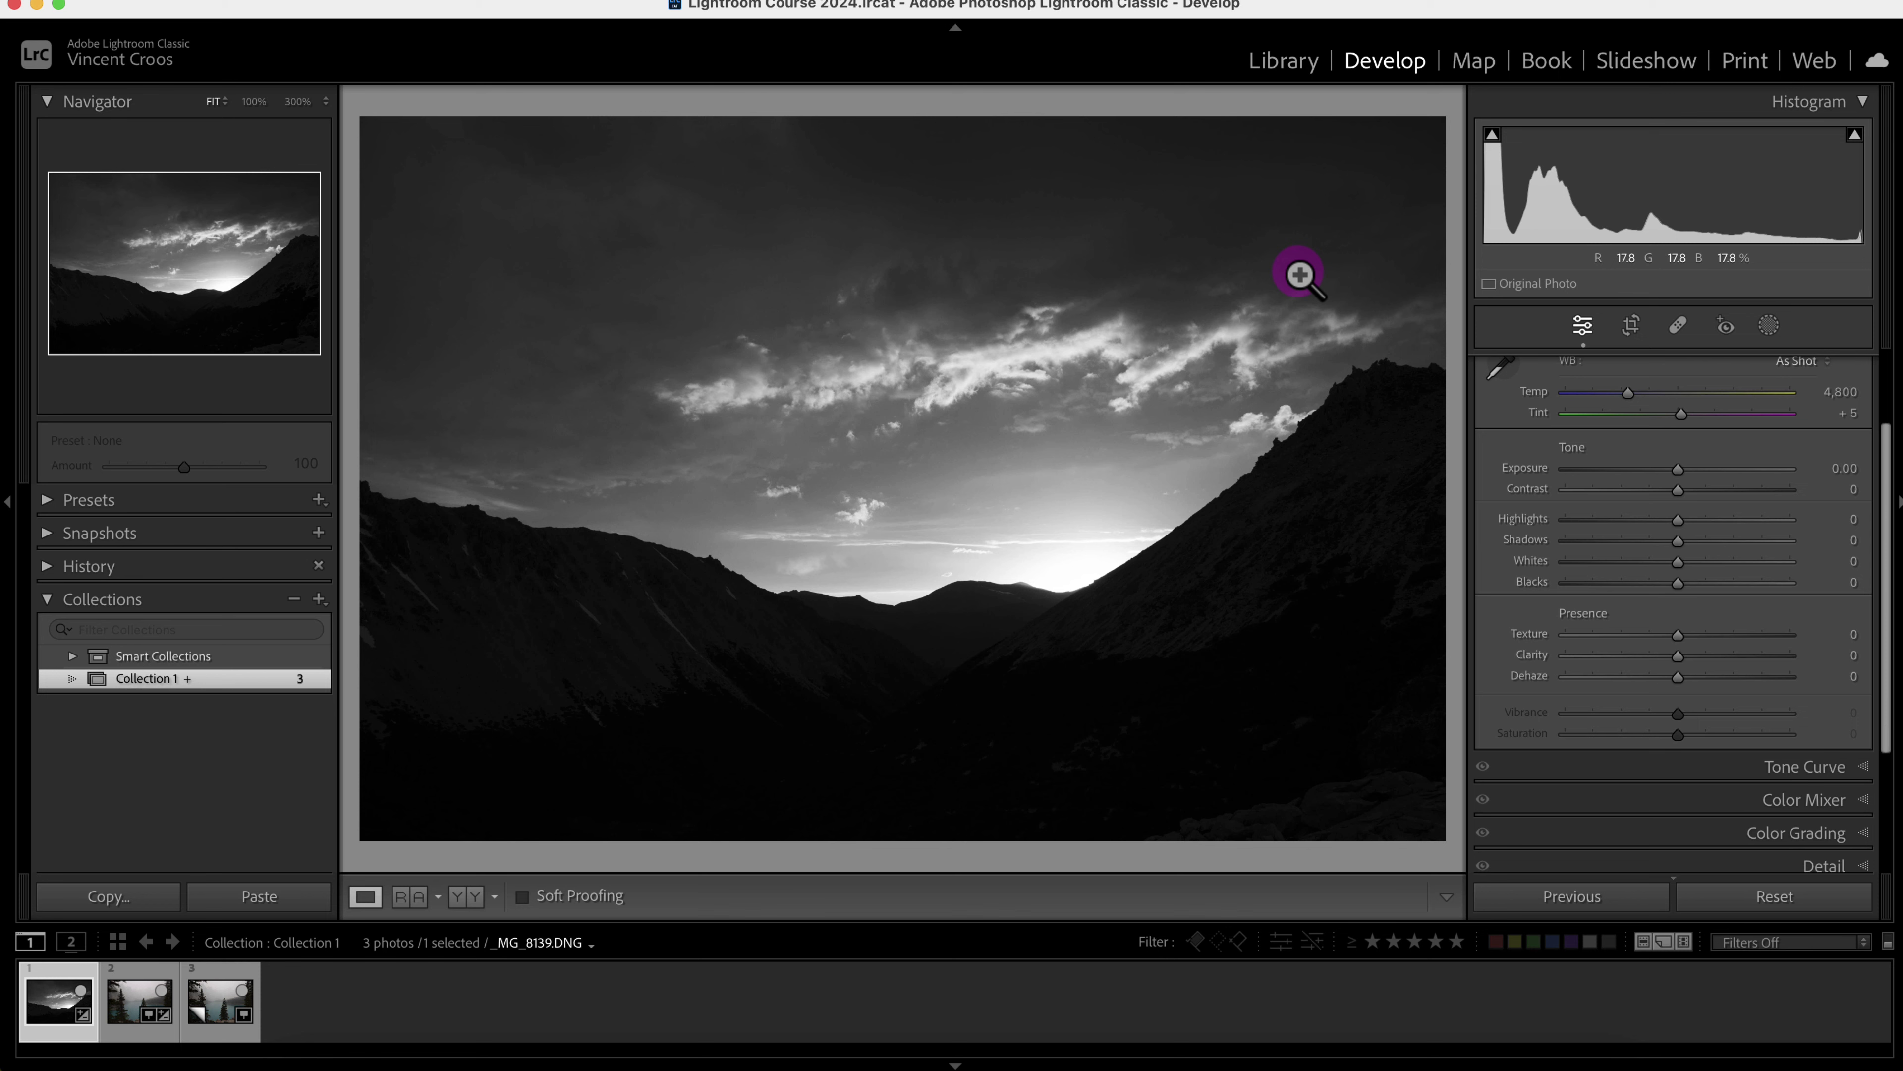
{"action": "key", "text": "r"}
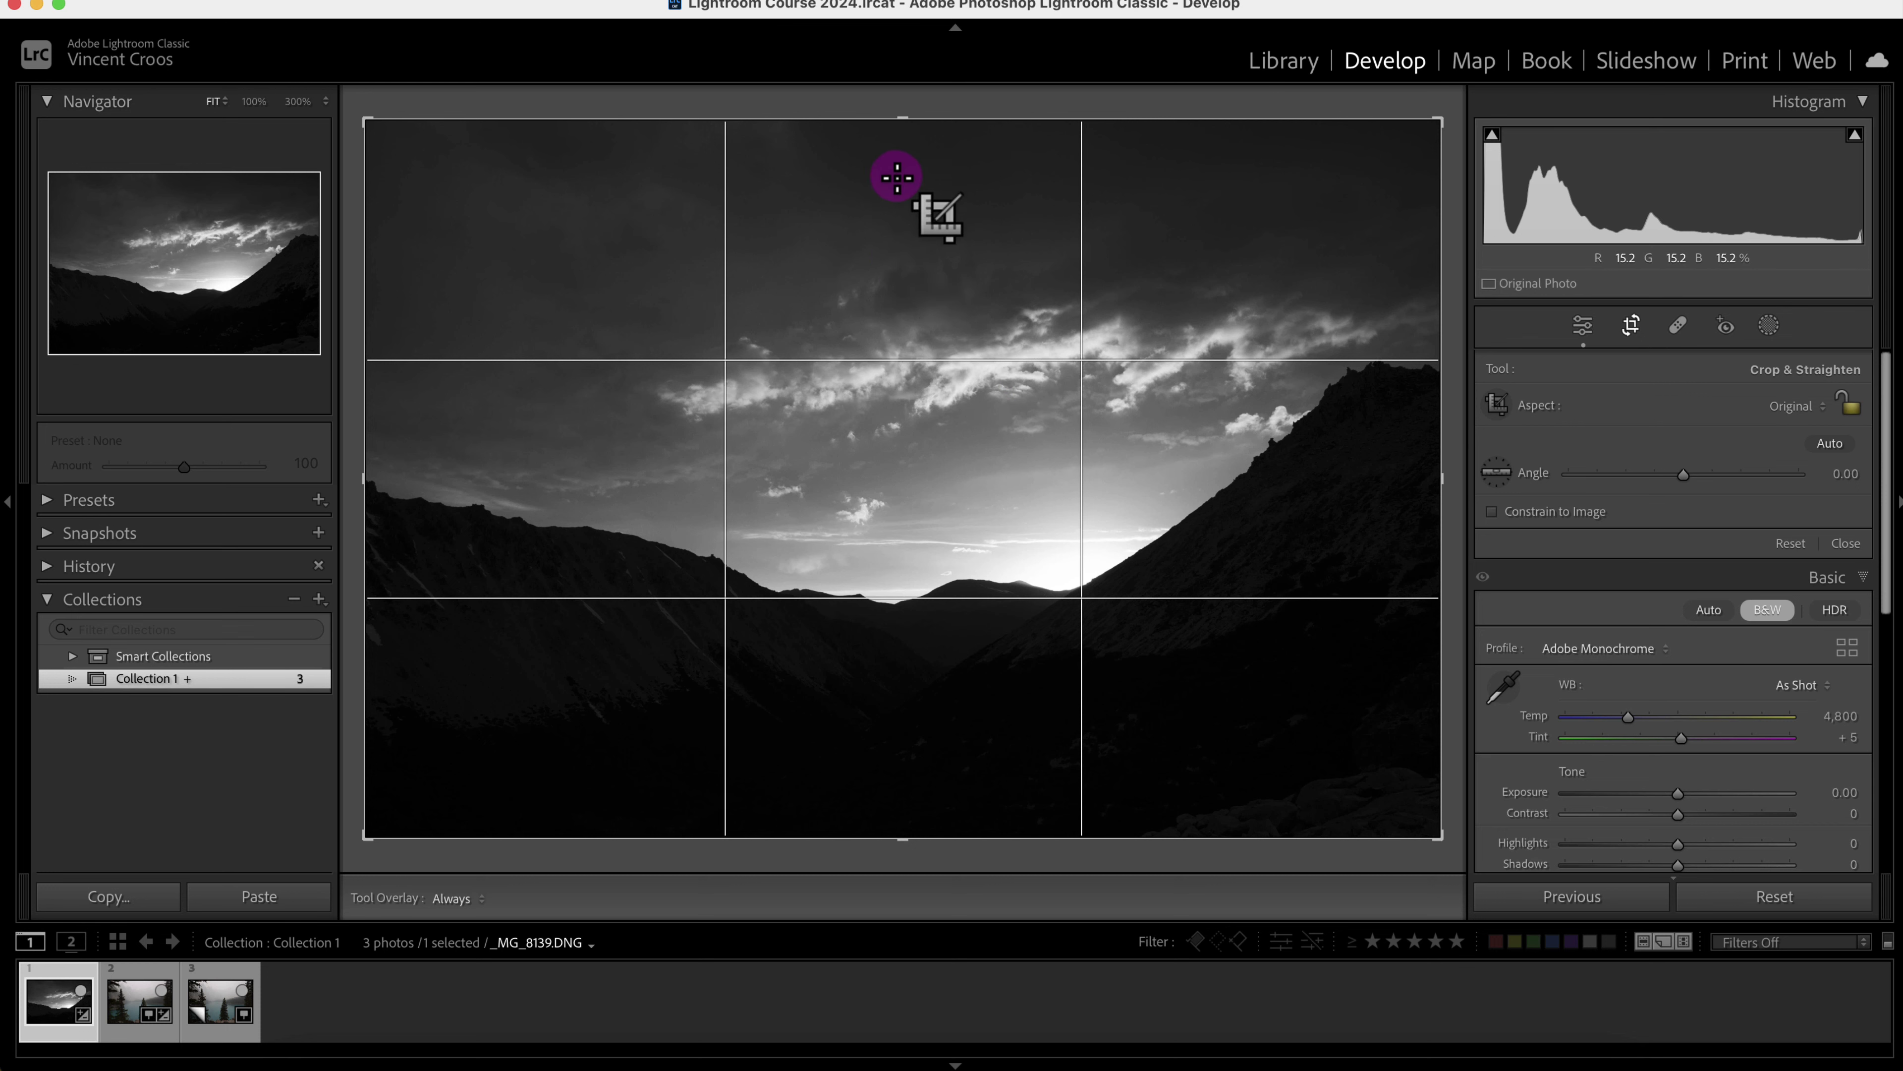
{"action": "left_click_drag", "start_coordinate": [909, 117], "coordinate": [916, 361]}
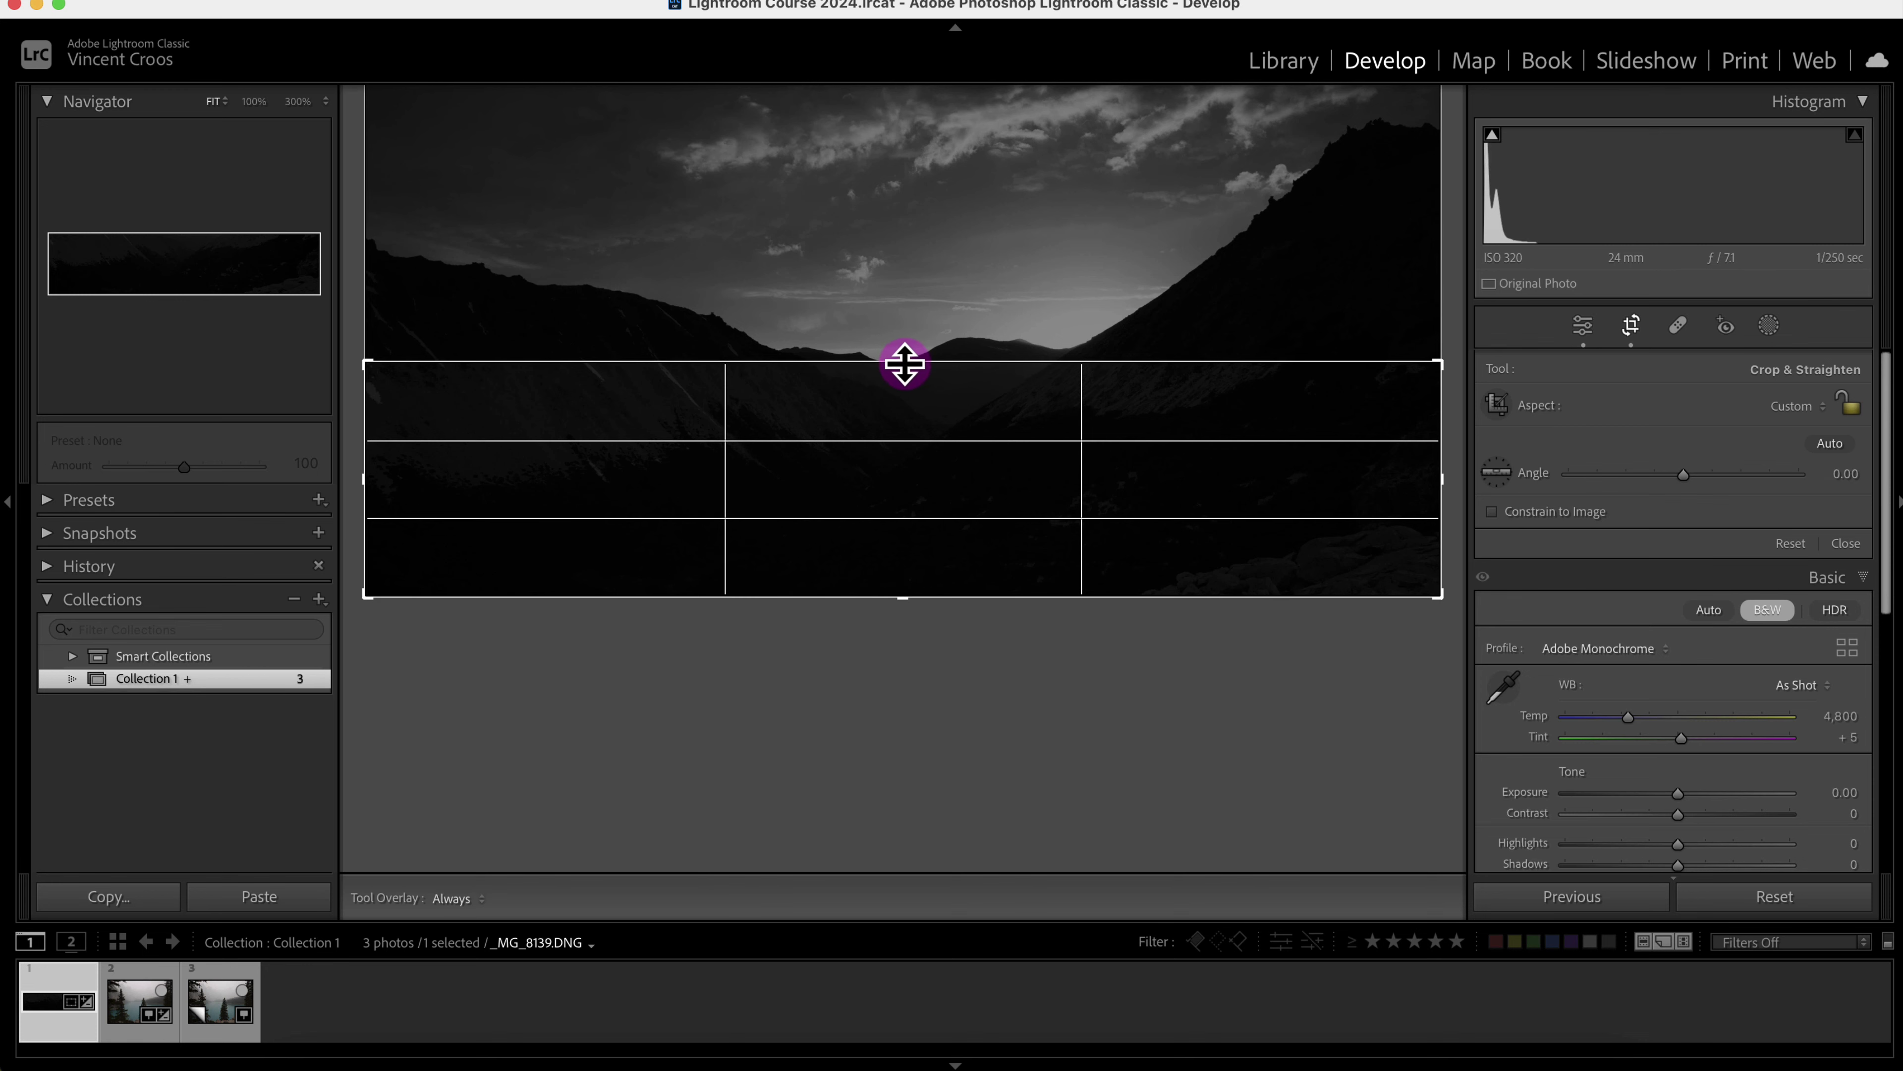
{"action": "left_click_drag", "start_coordinate": [904, 364], "coordinate": [934, 97]}
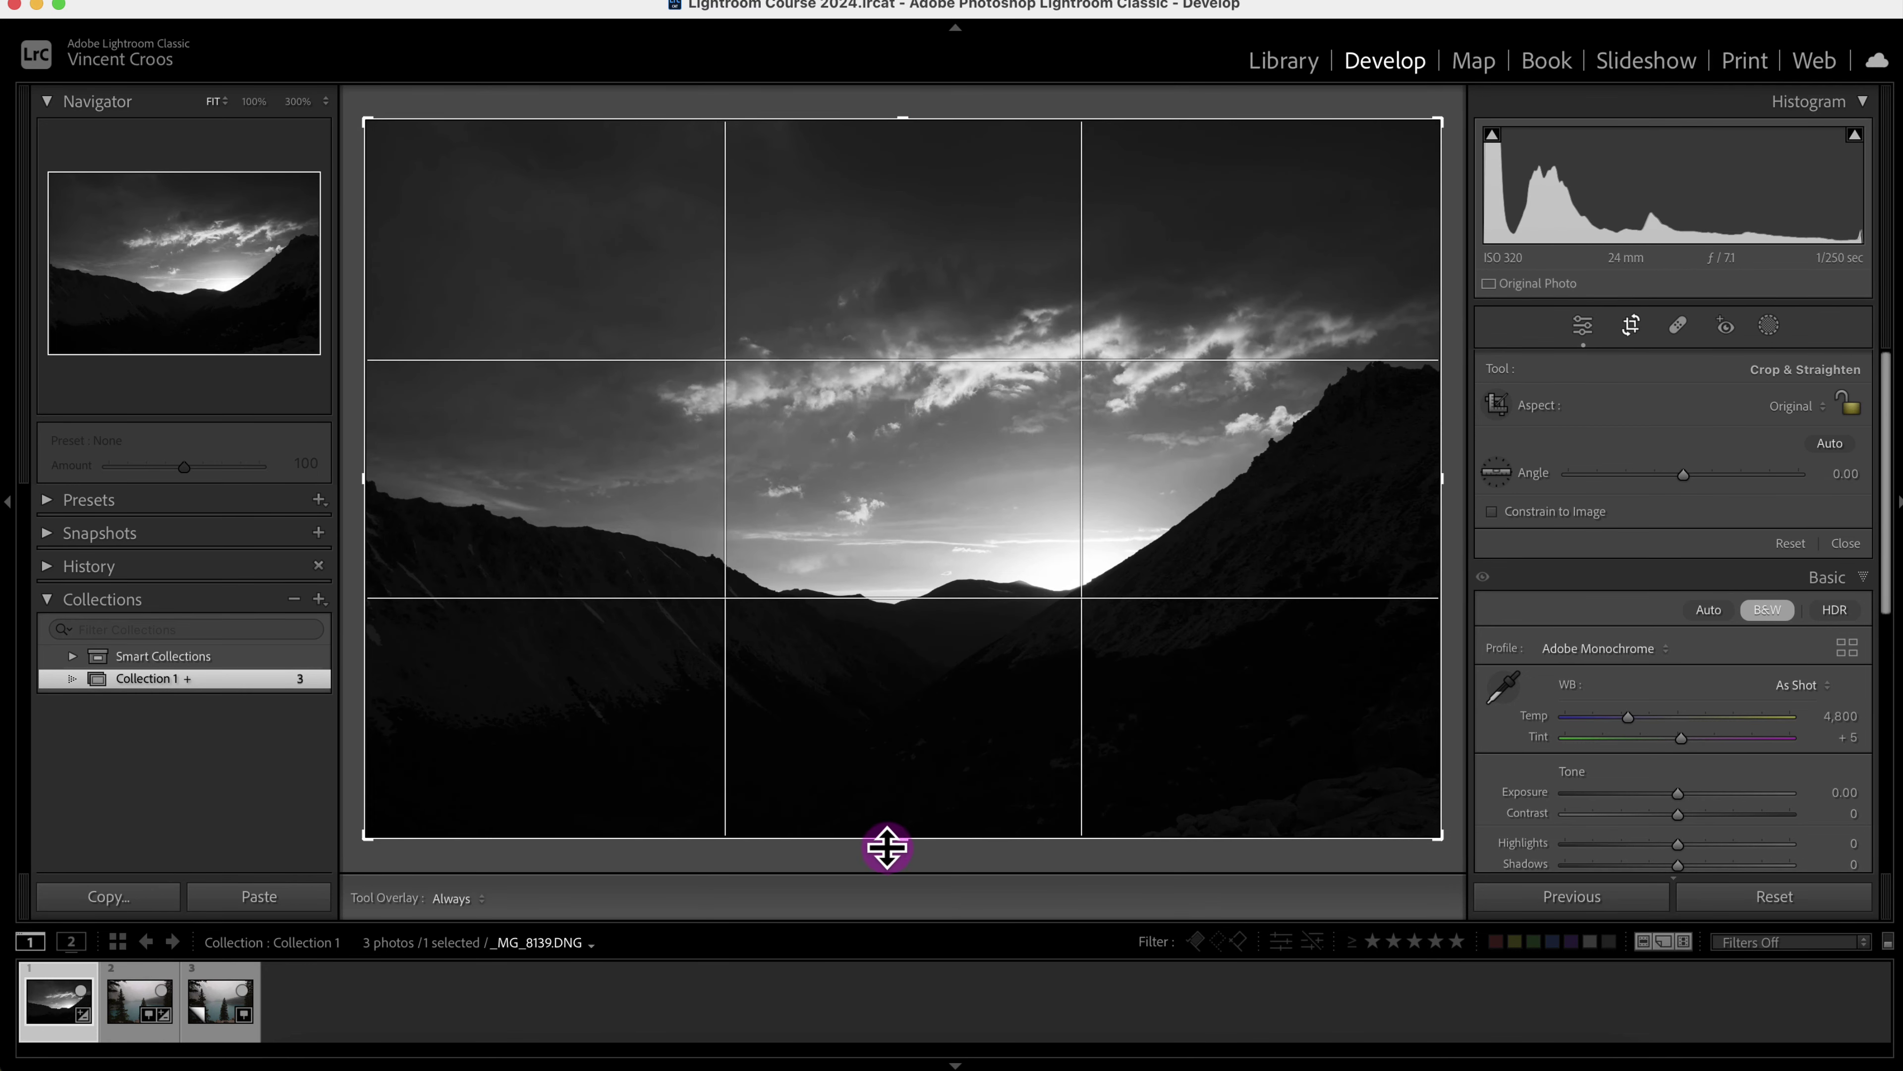
Crop the sunset photo from below, trying a taller frame before keeping only the upper third of the sky.
{"action": "left_click_drag", "start_coordinate": [901, 842], "coordinate": [946, 594]}
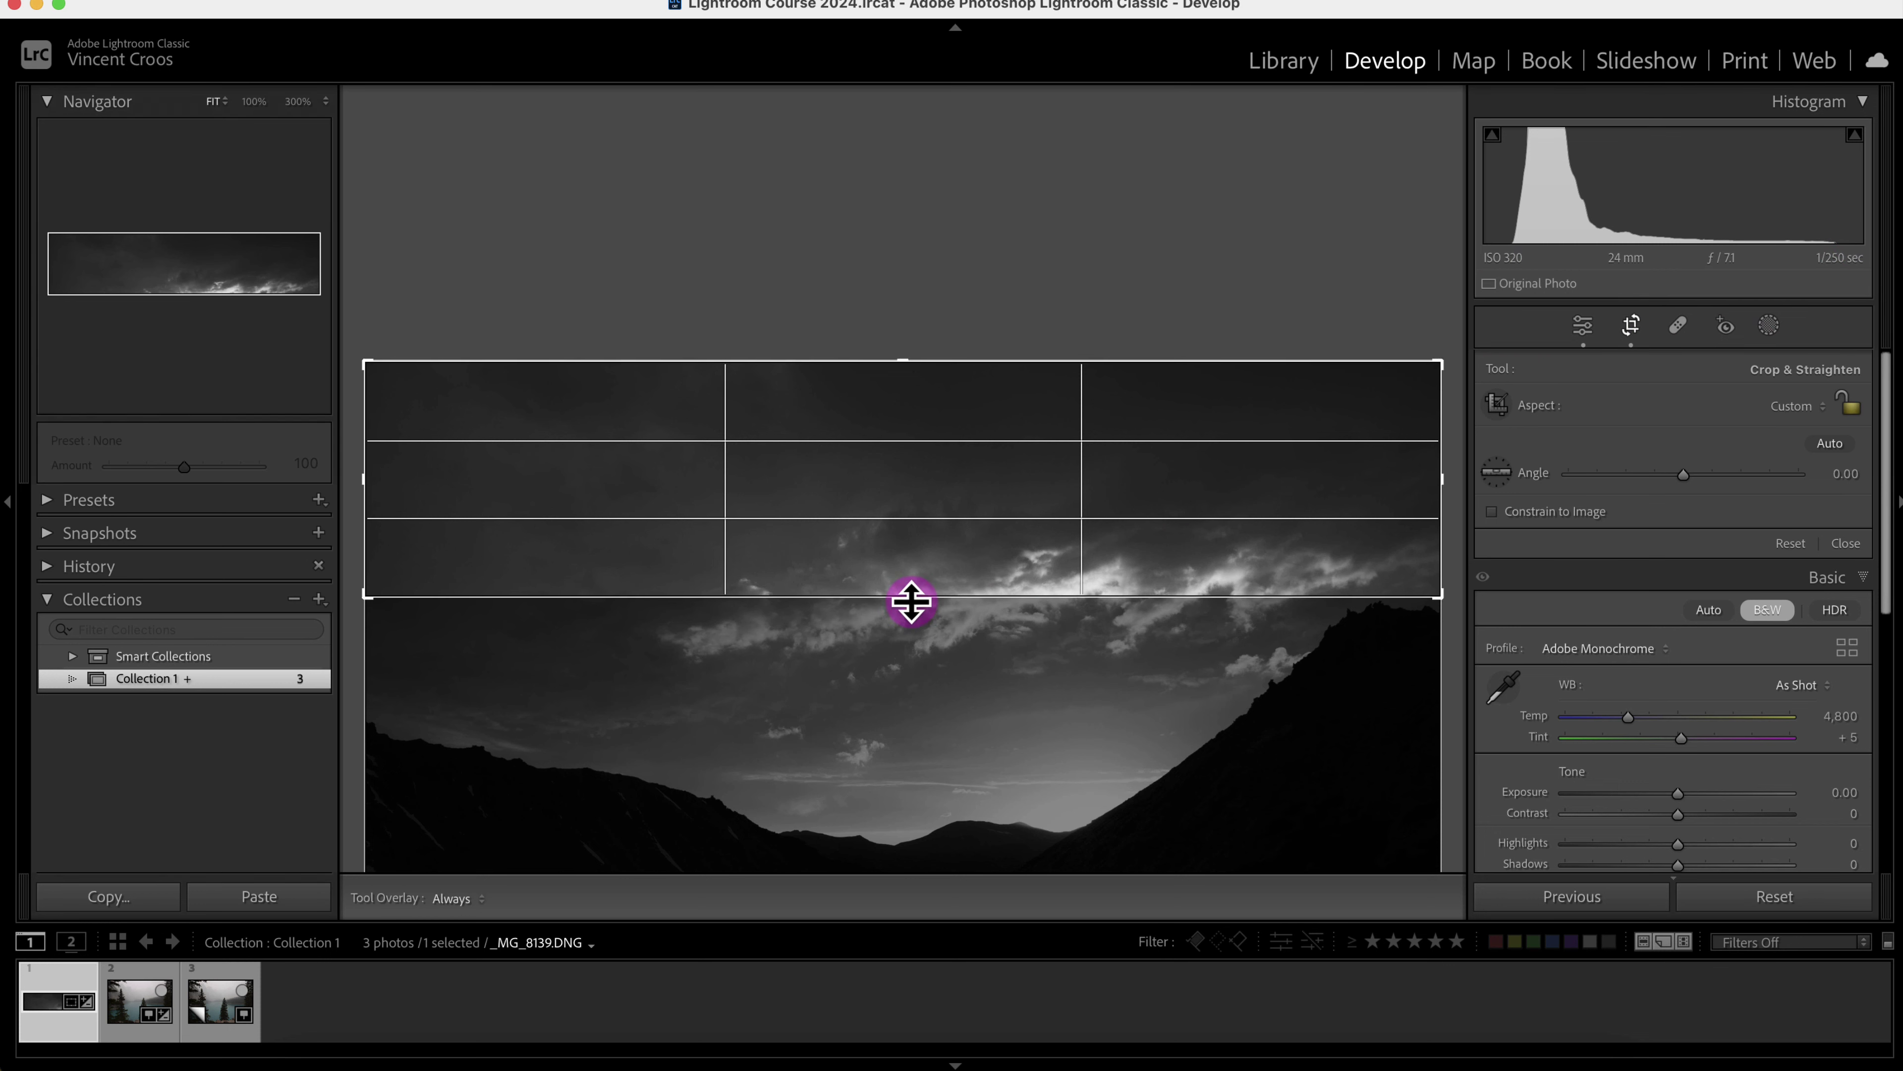
{"action": "left_click_drag", "start_coordinate": [909, 600], "coordinate": [922, 731]}
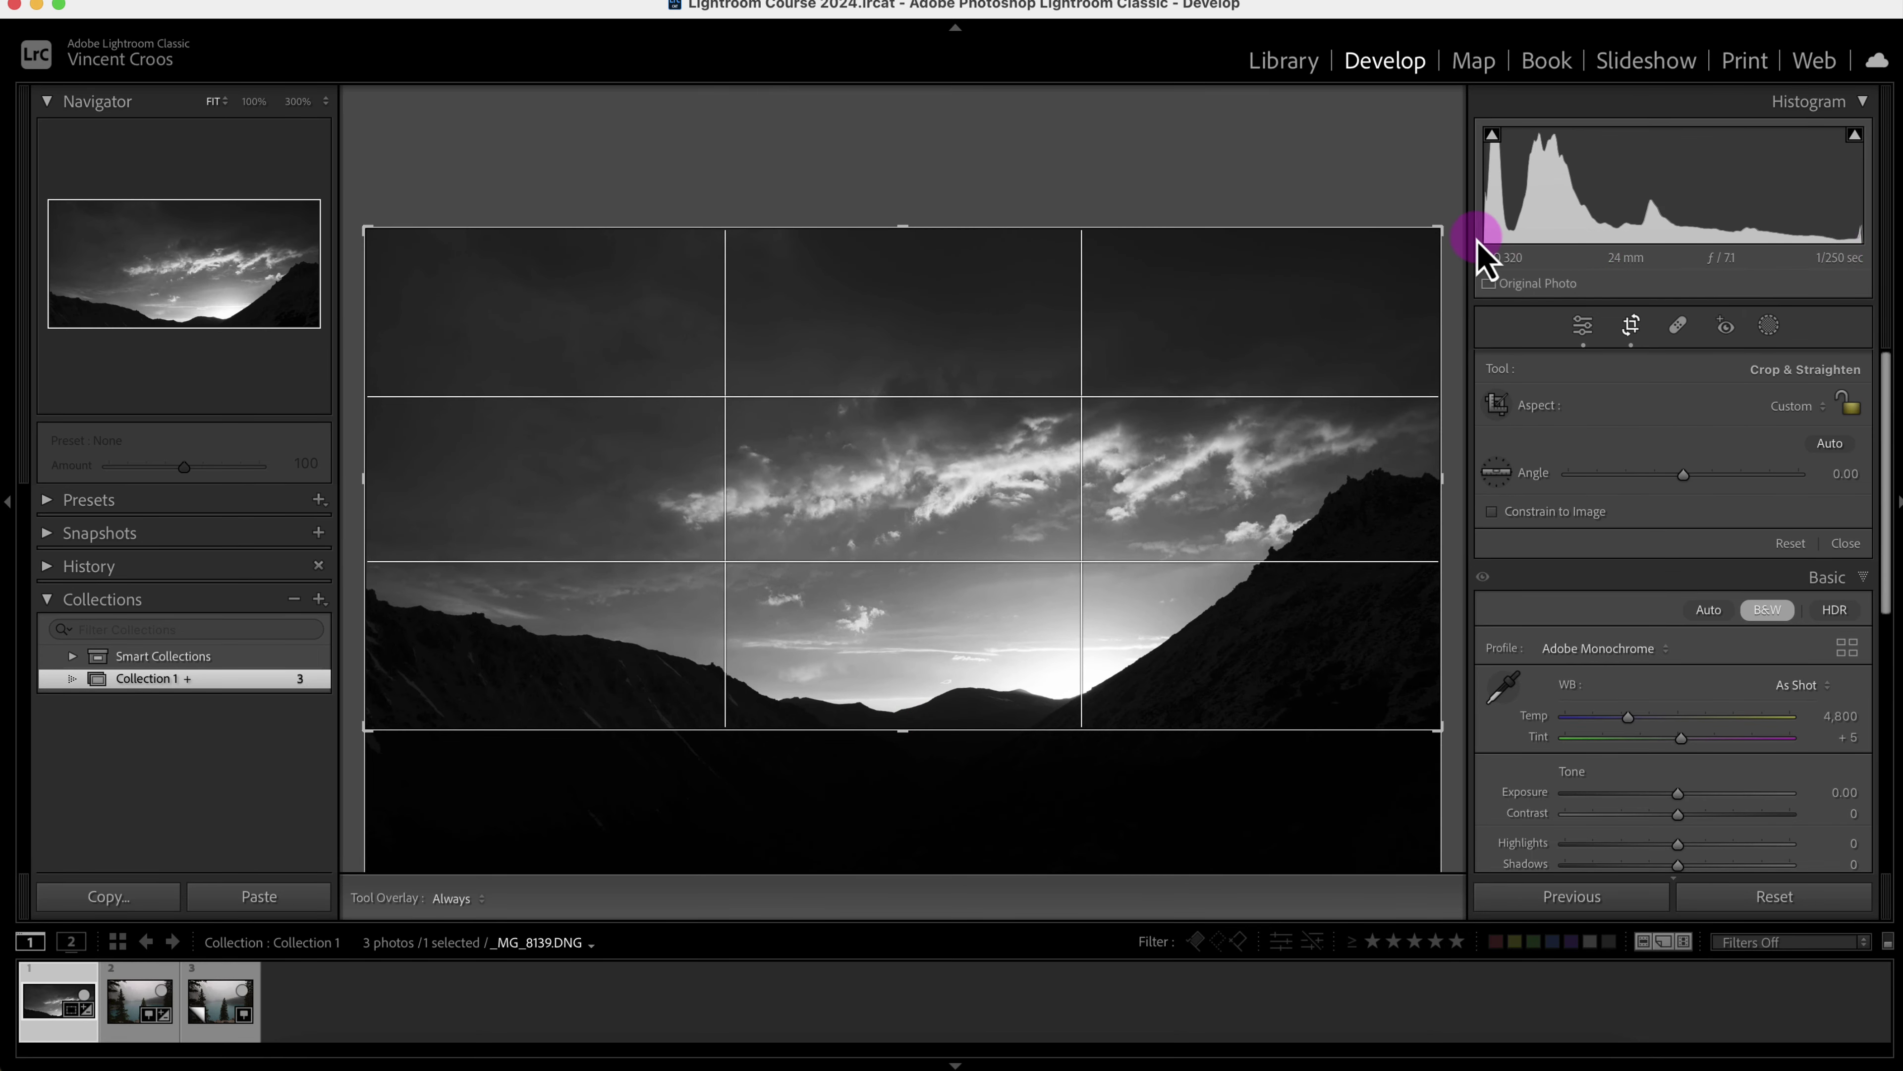
{"action": "left_click_drag", "start_coordinate": [918, 732], "coordinate": [943, 603]}
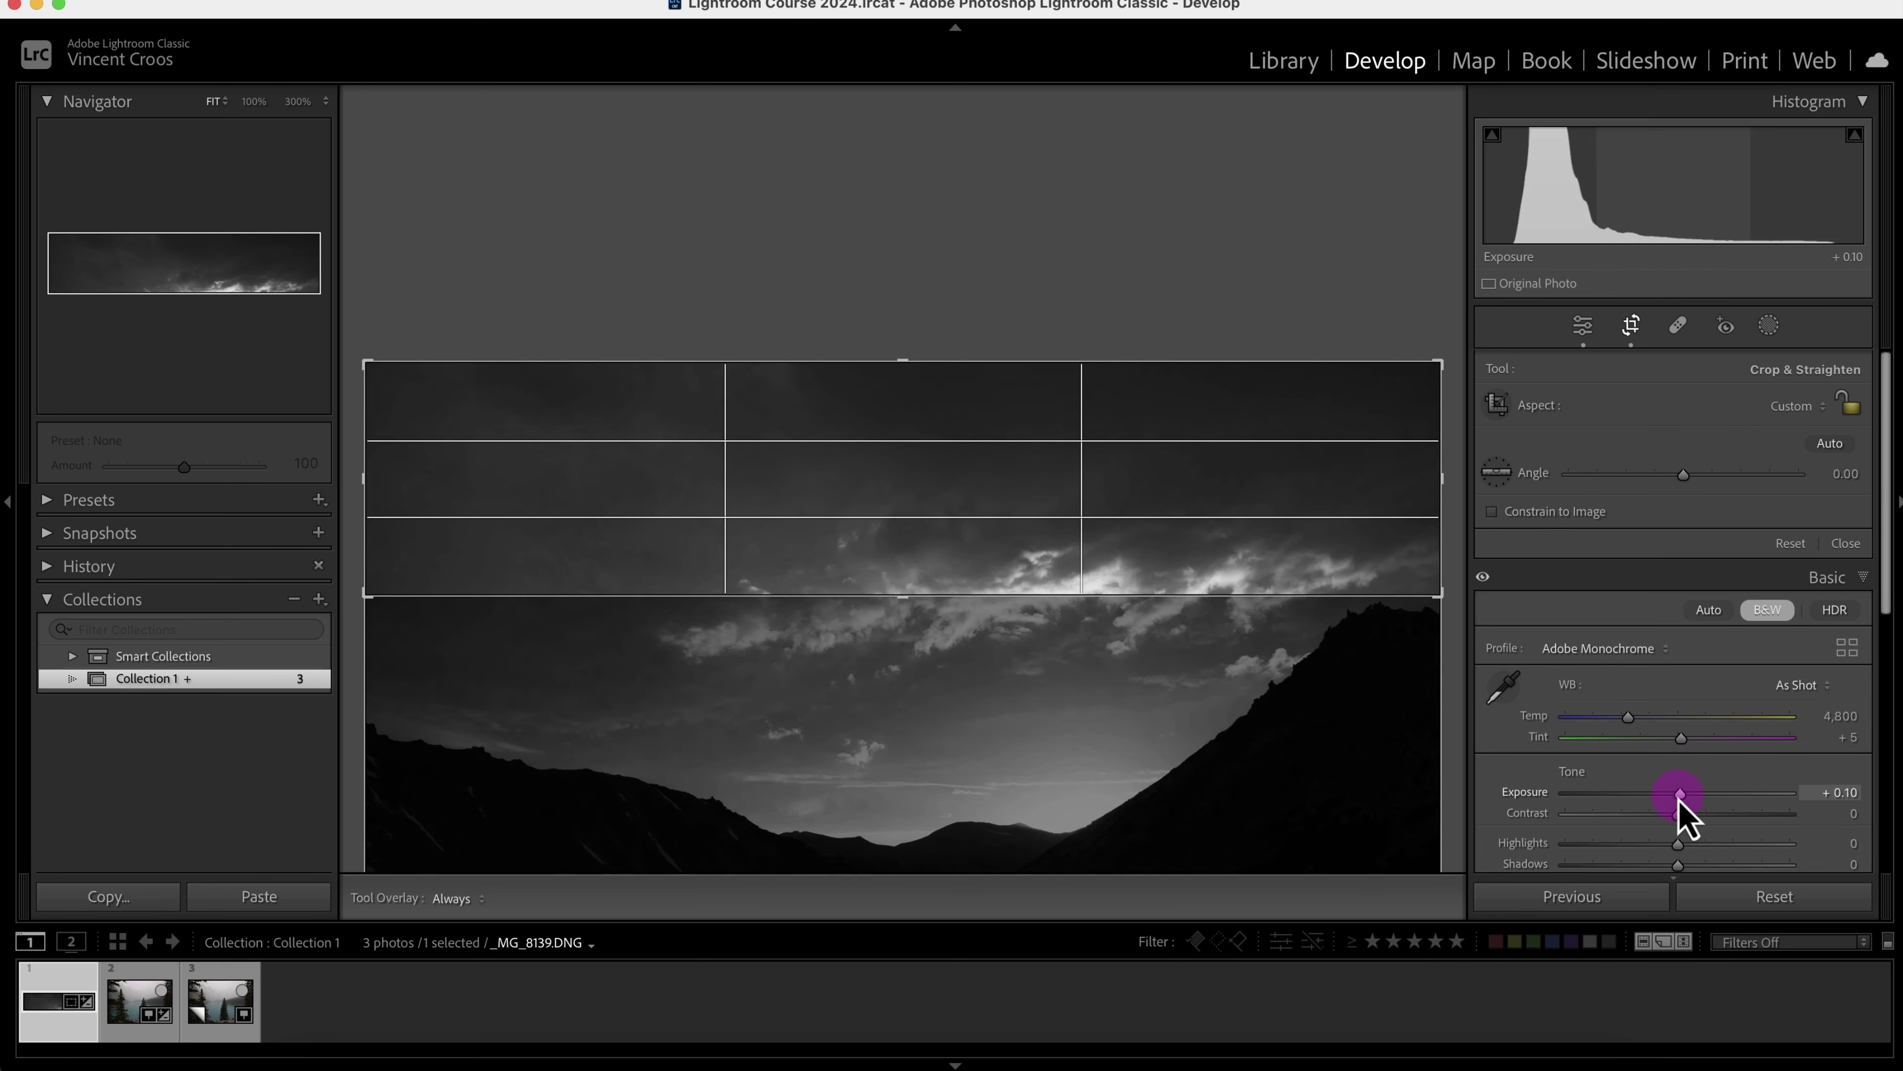
Try Exposure at +3.55 on the cropped sky and reset it to 0.
{"action": "left_click_drag", "start_coordinate": [1679, 800], "coordinate": [1757, 802]}
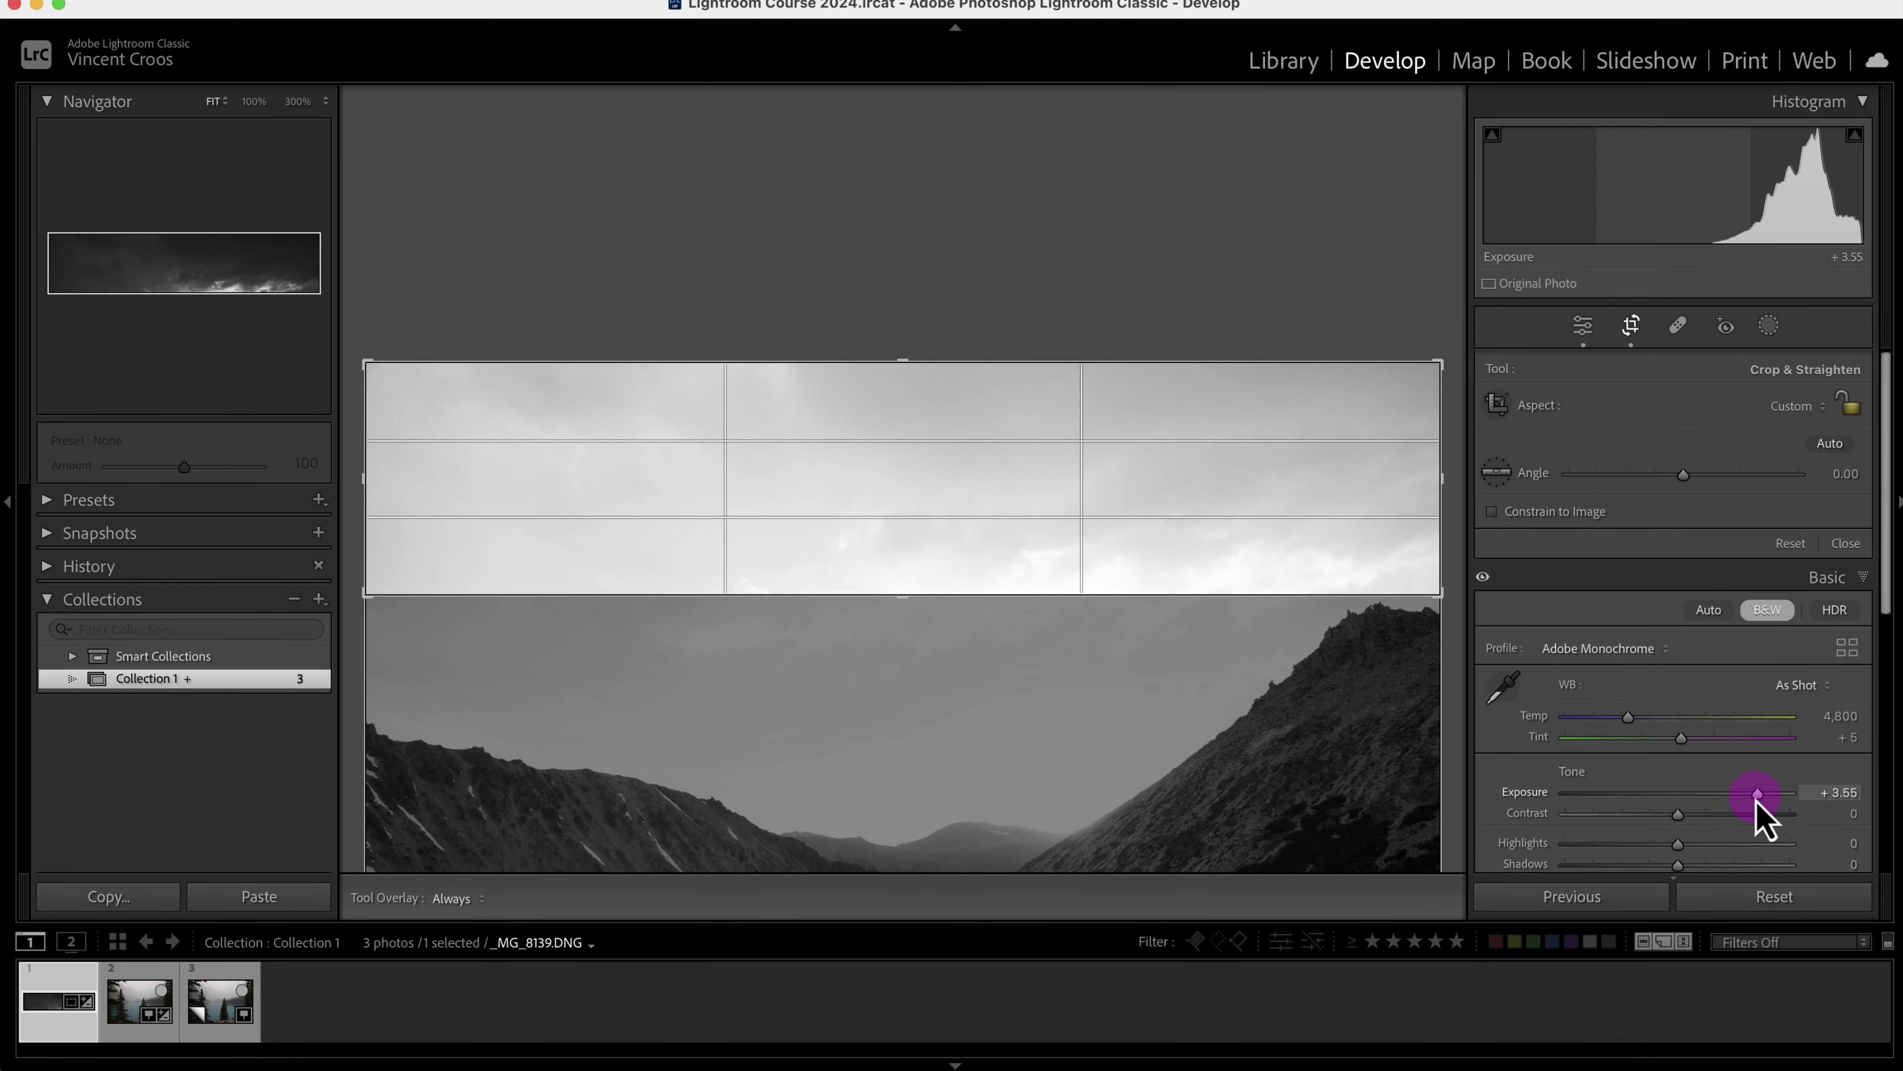
{"action": "double_click", "coordinate": [1771, 796]}
Raise Highlights to +32 and Whites to +82 on the cropped sky, and reset all the photo's edits, including the crop.
{"action": "scroll", "coordinate": [1826, 788], "scroll_direction": "down", "scroll_amount": 2}
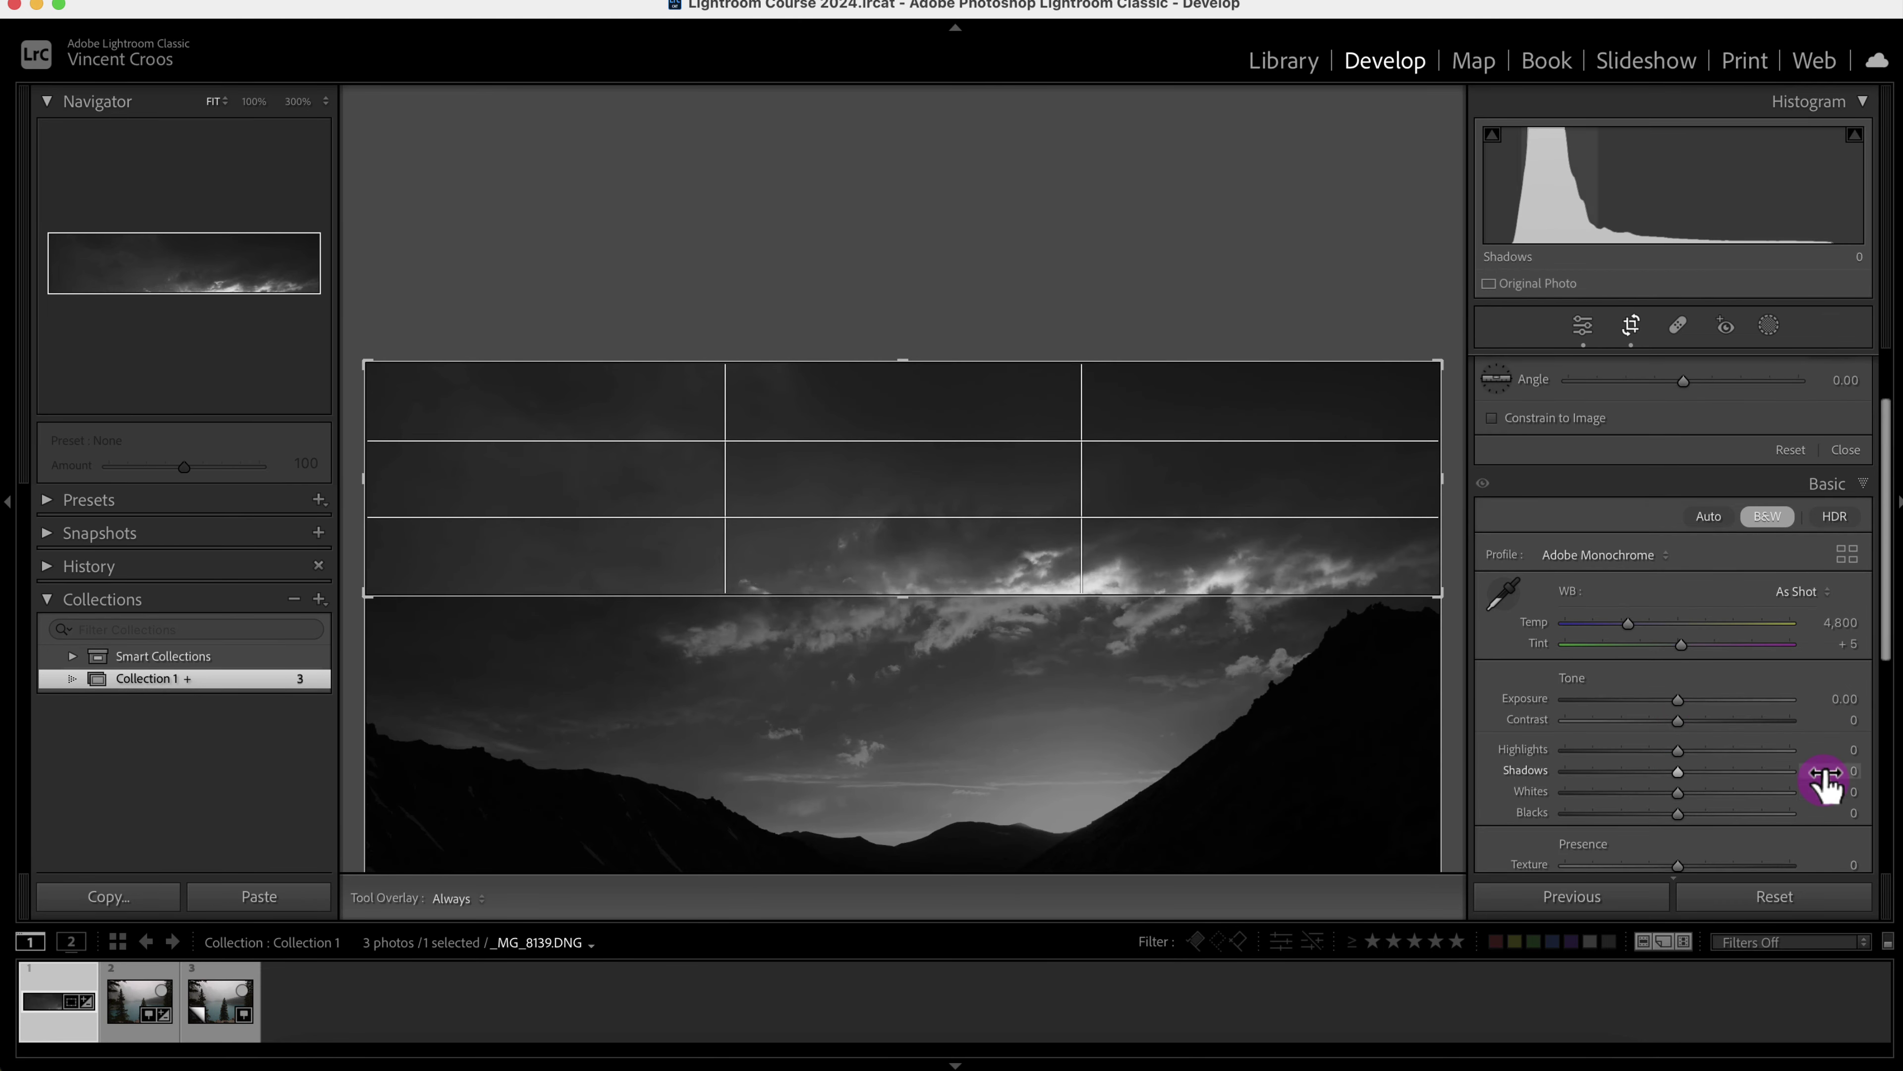
{"action": "left_click_drag", "start_coordinate": [1681, 752], "coordinate": [1769, 793]}
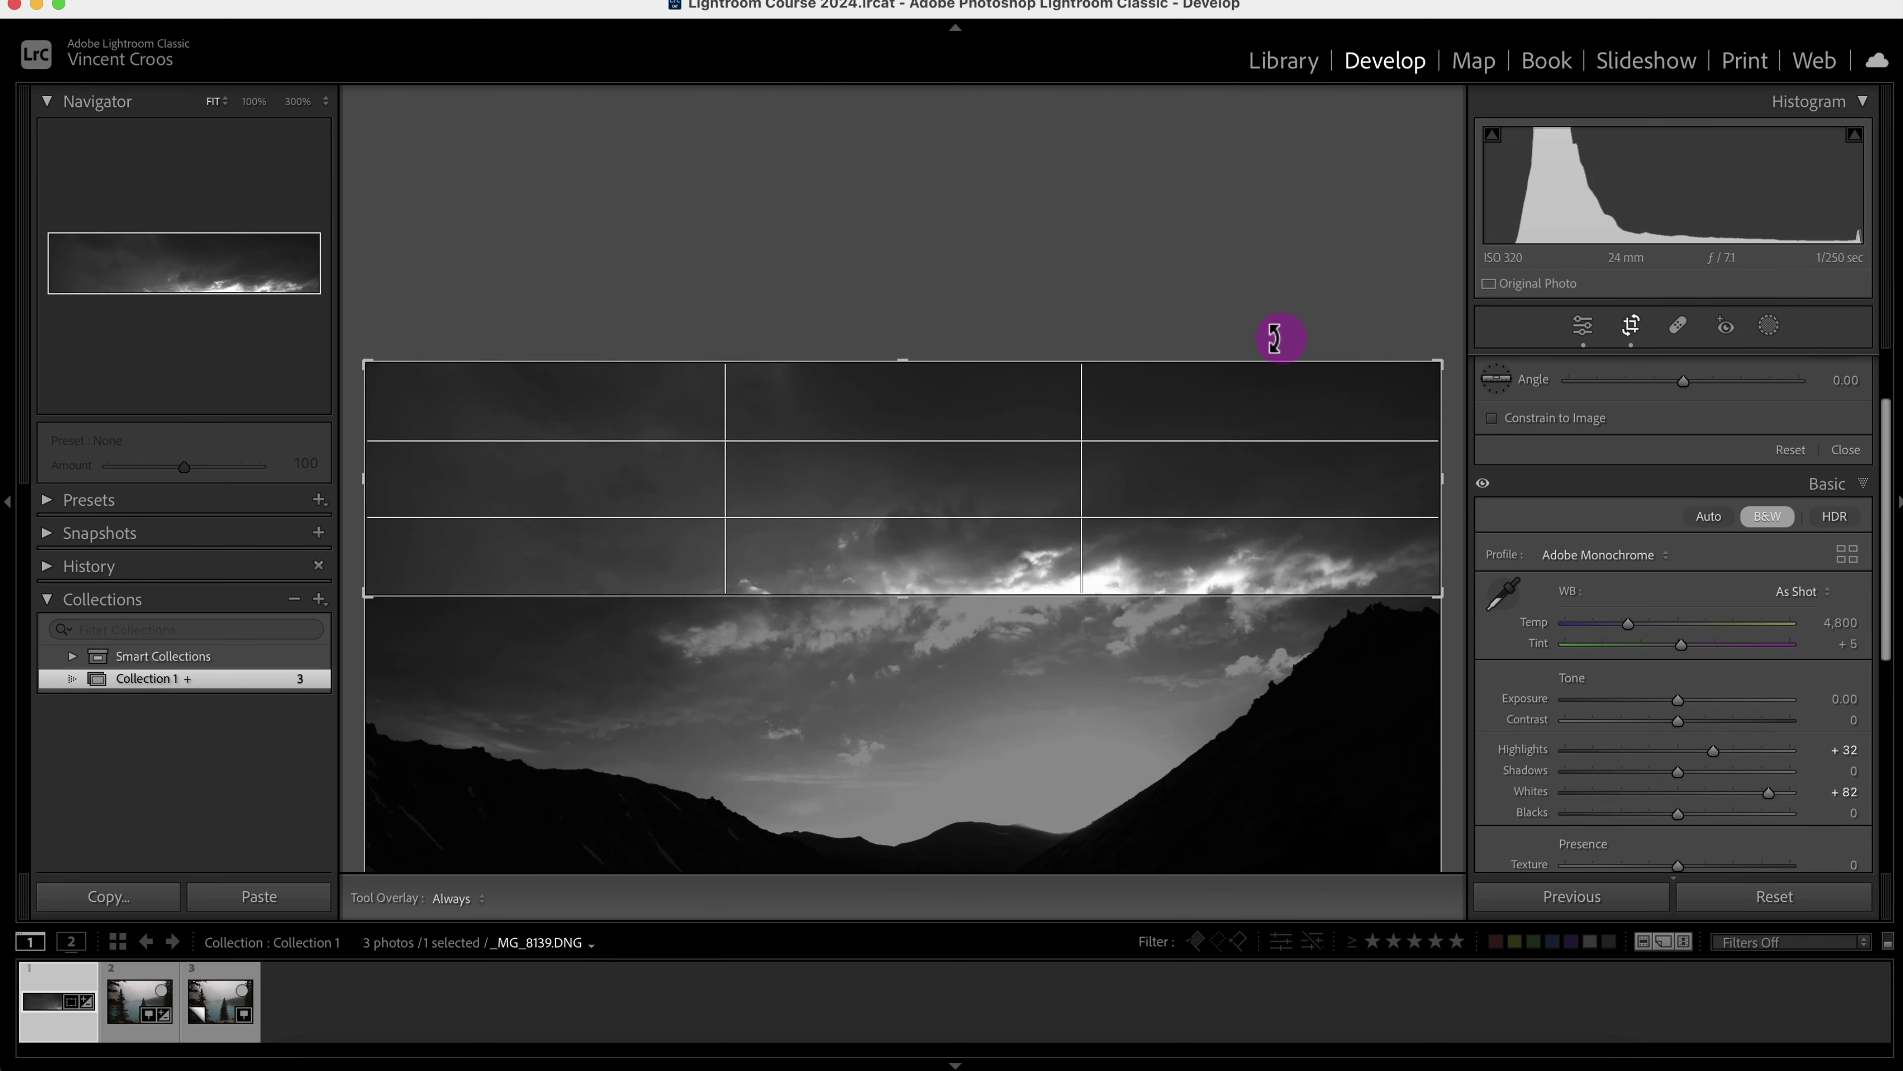
{"action": "key", "text": "shift+super+r"}
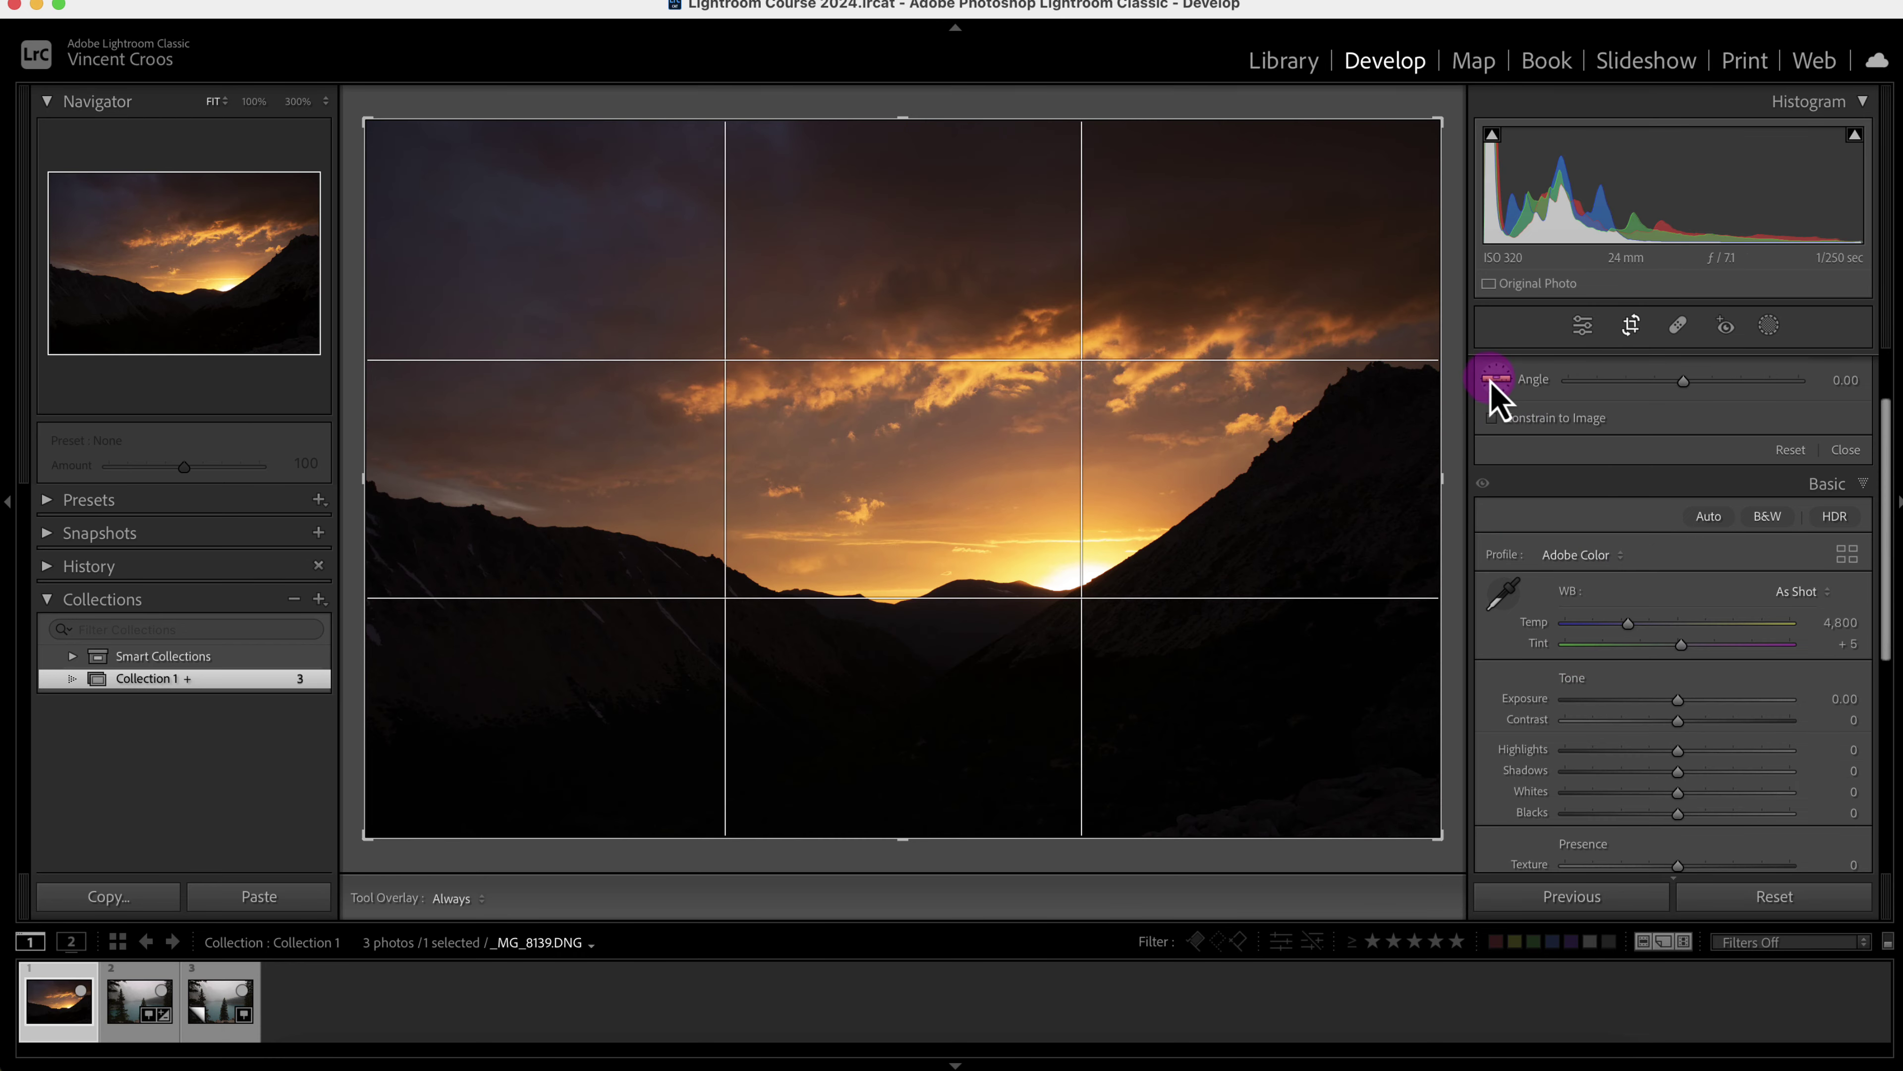
{"action": "key", "text": "r"}
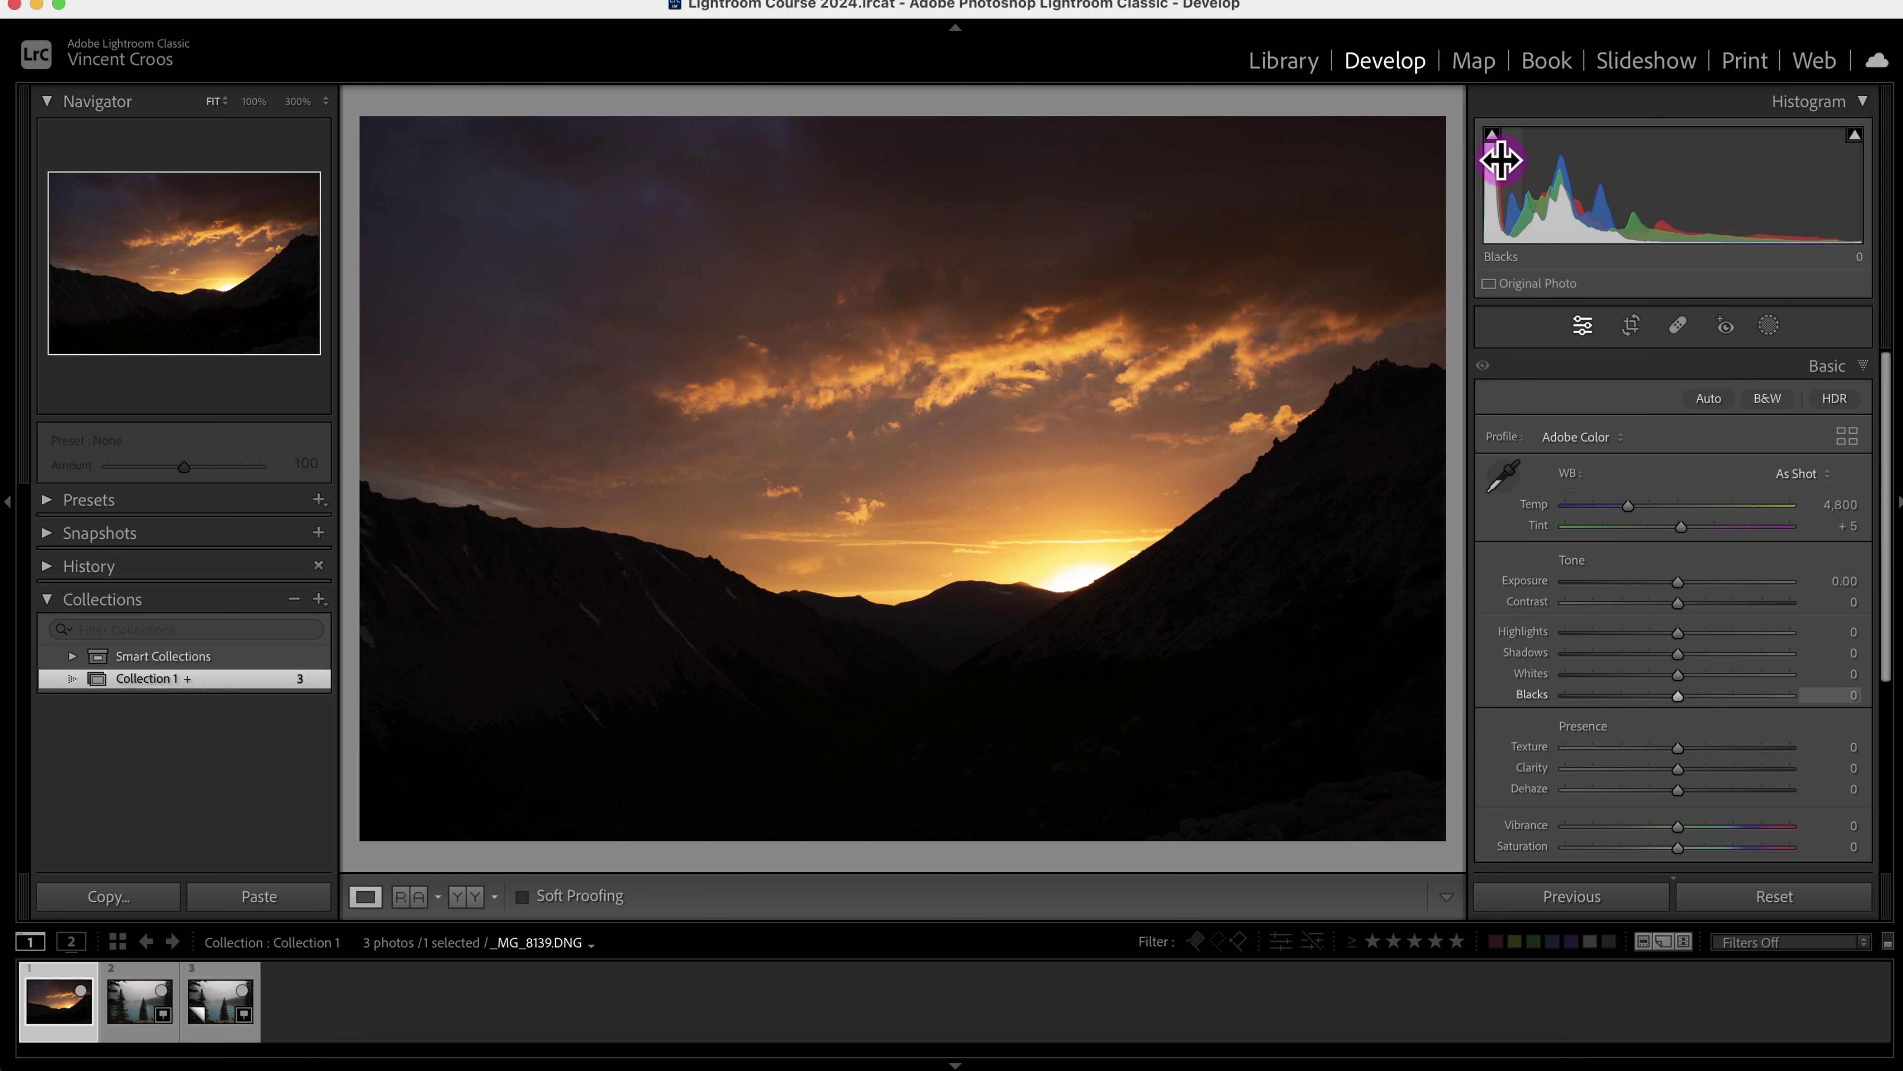
Turn on the shadow and highlight clipping indicators for the sunset photo, toggling both off and on again.
{"action": "left_click", "coordinate": [1492, 135]}
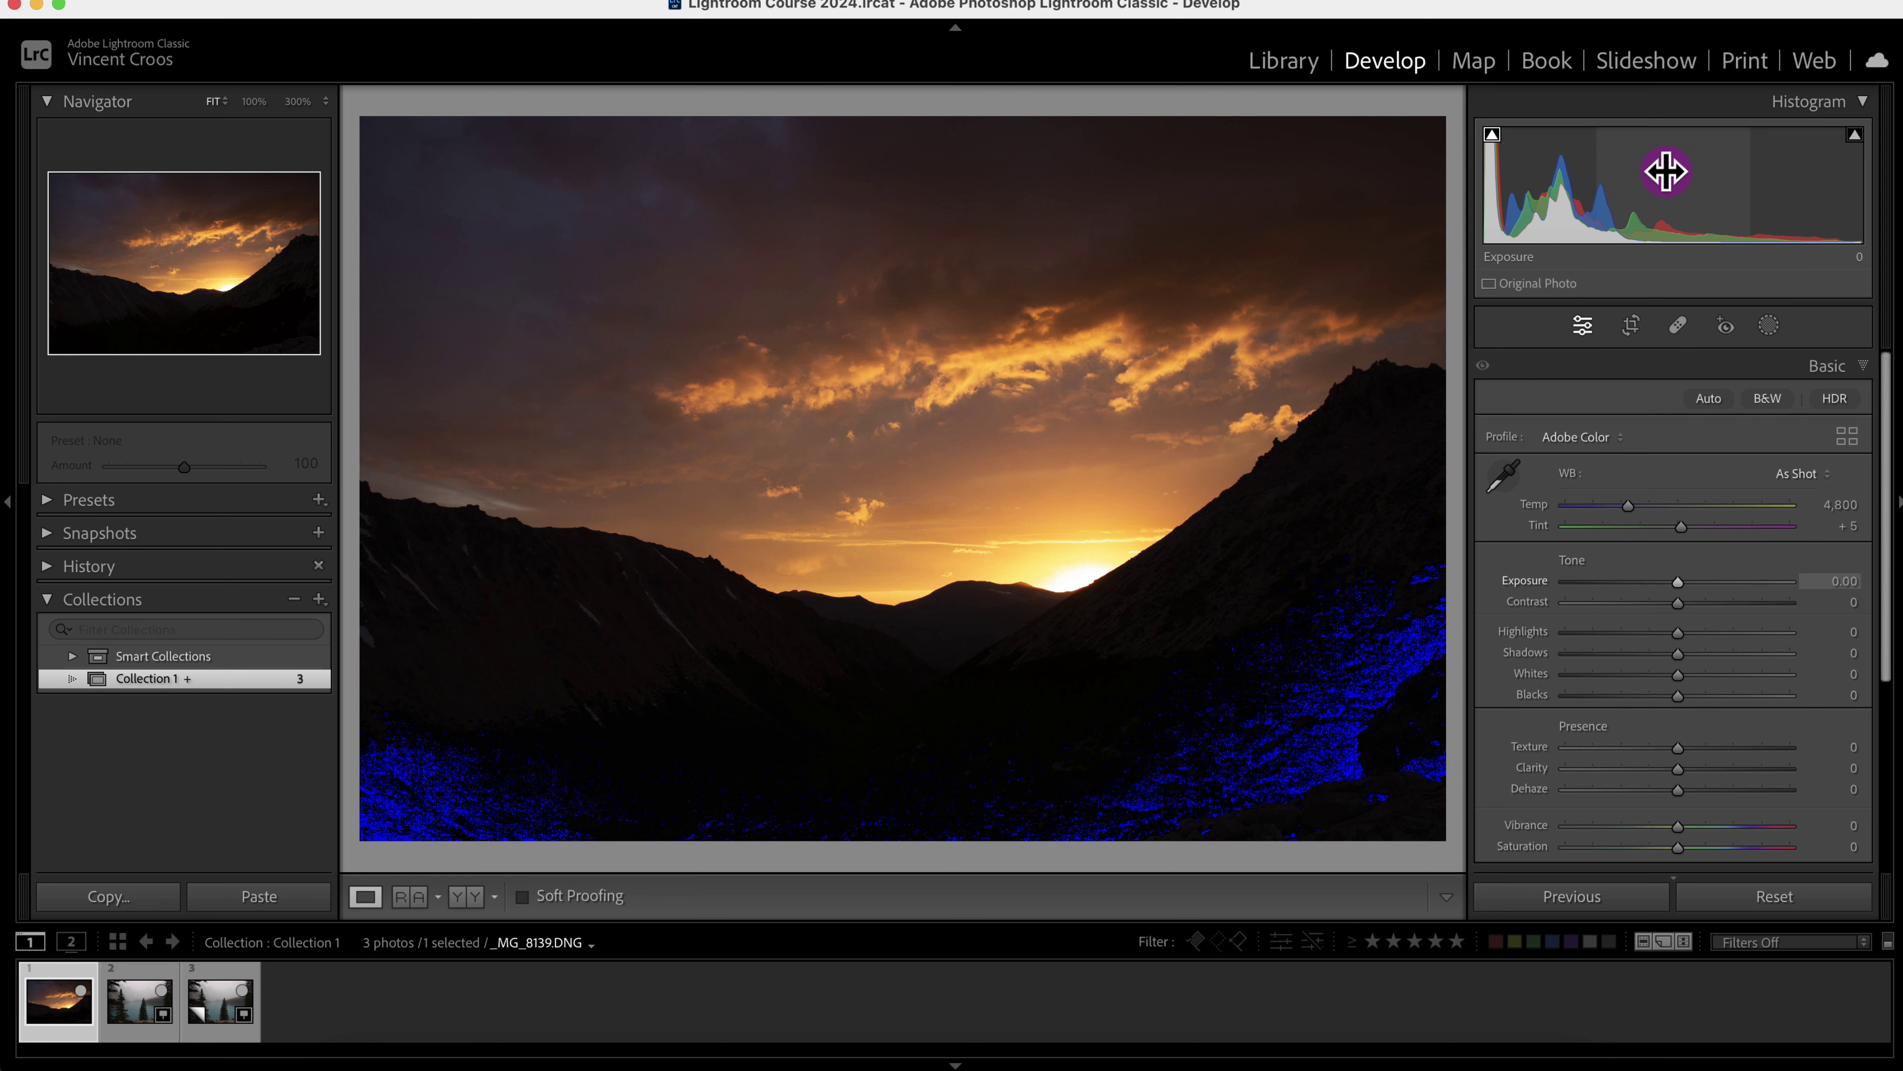
{"action": "left_click", "coordinate": [1857, 139]}
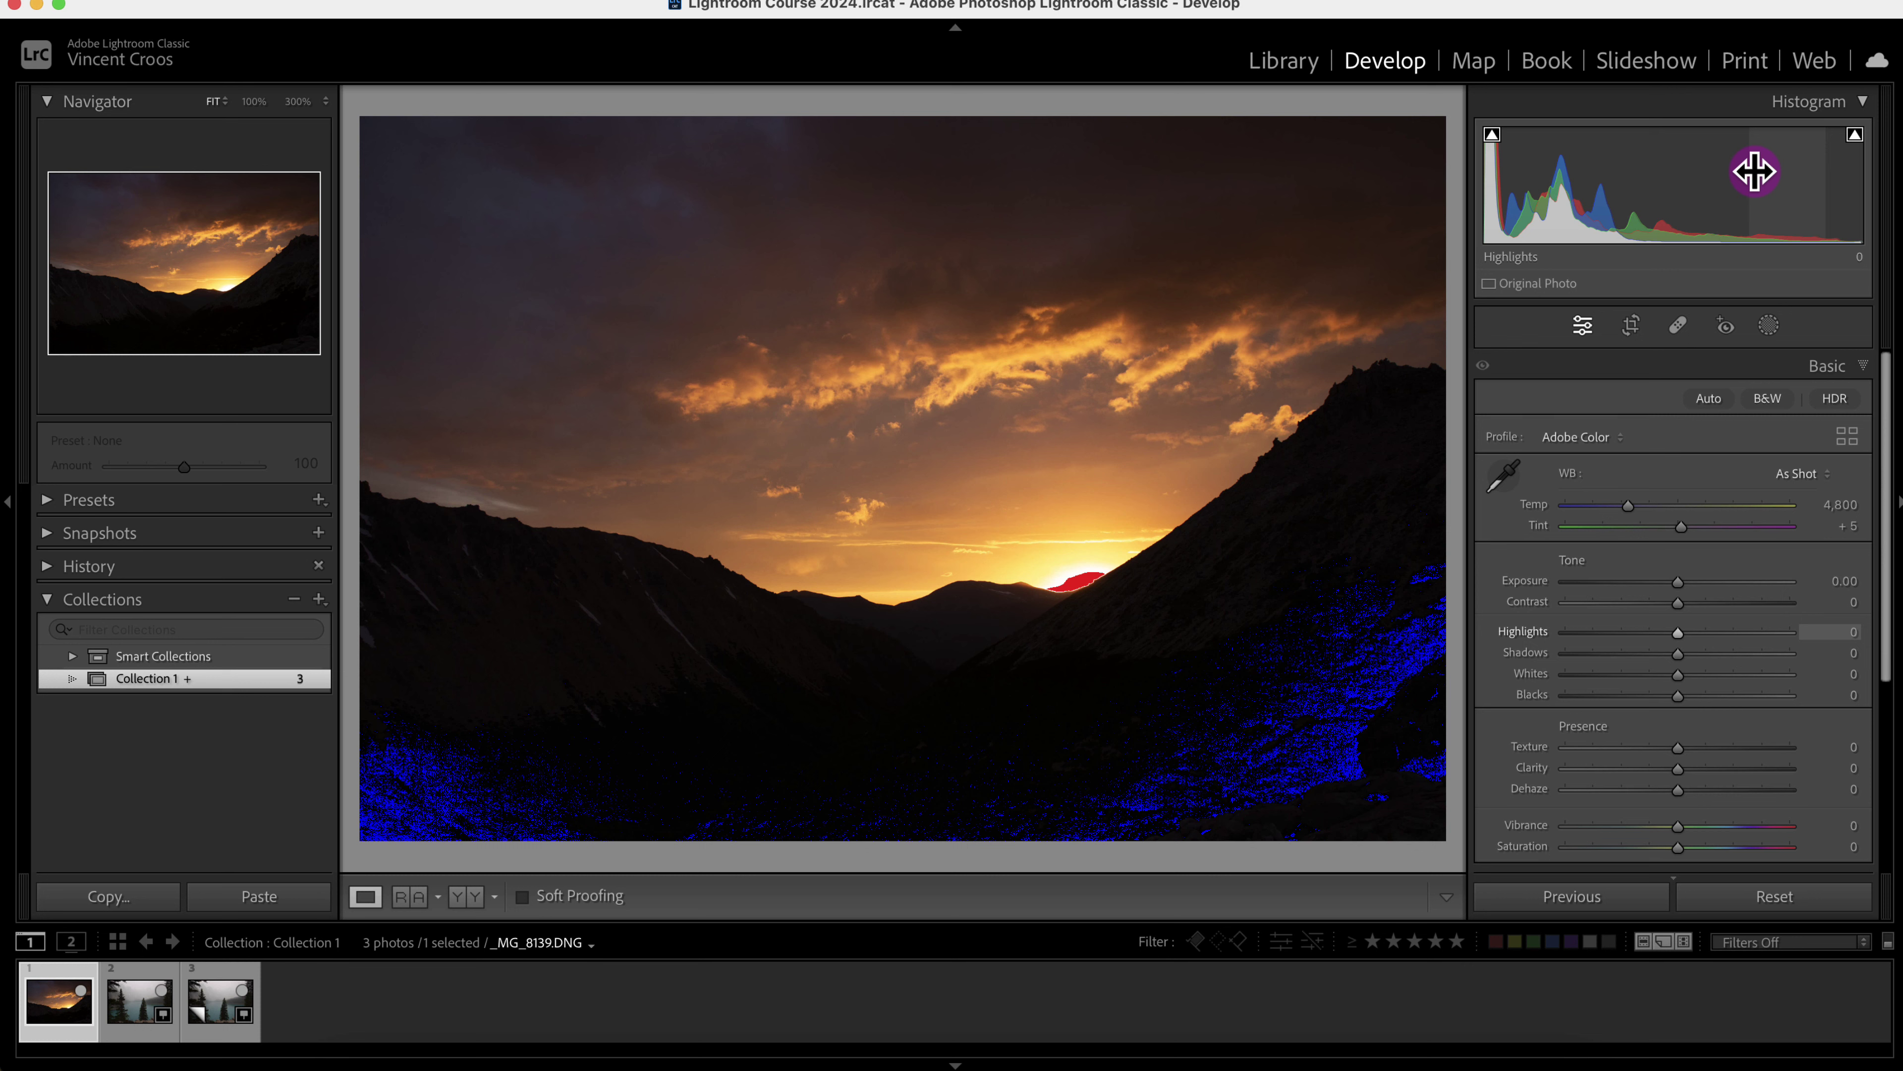
{"action": "key", "text": "j"}
{"action": "key", "text": "j"}
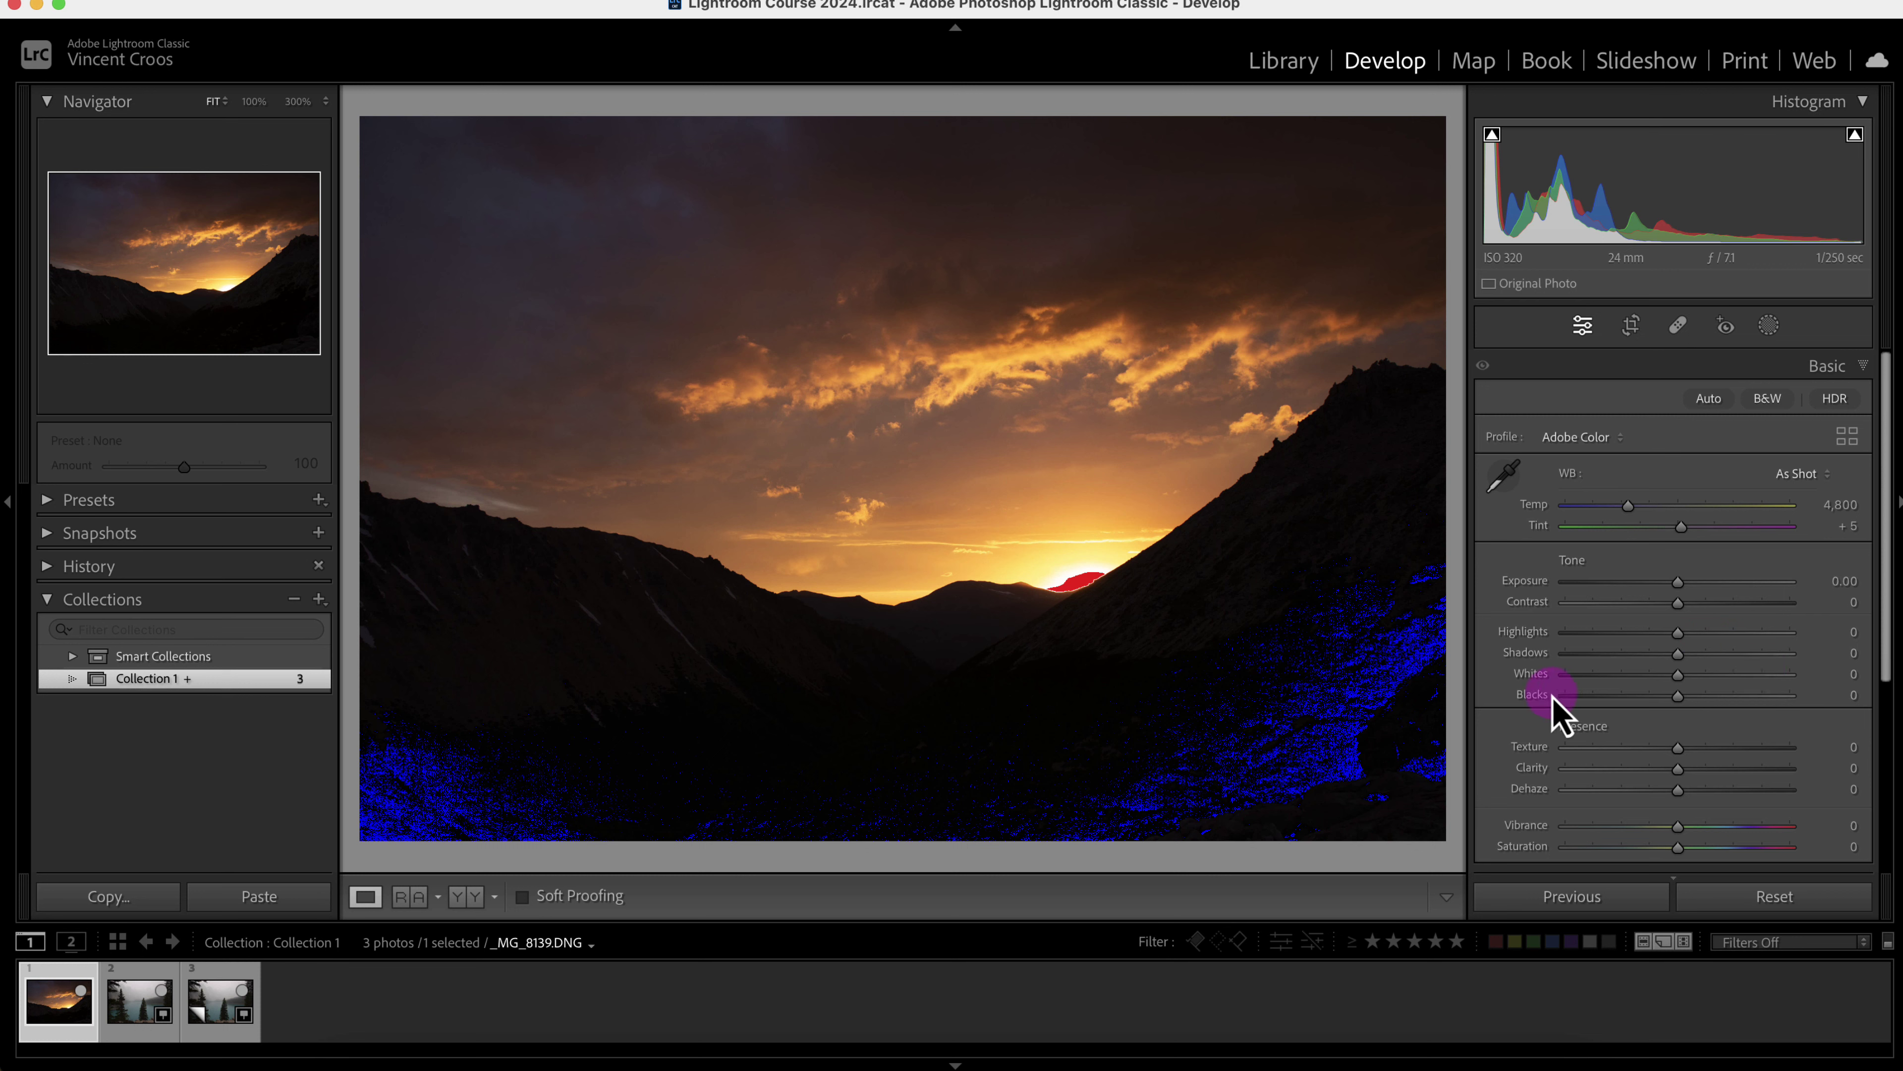
Set the sunset photo's Blacks to +25 to recover the clipped shadows.
{"action": "left_click_drag", "start_coordinate": [1681, 703], "coordinate": [1715, 724]}
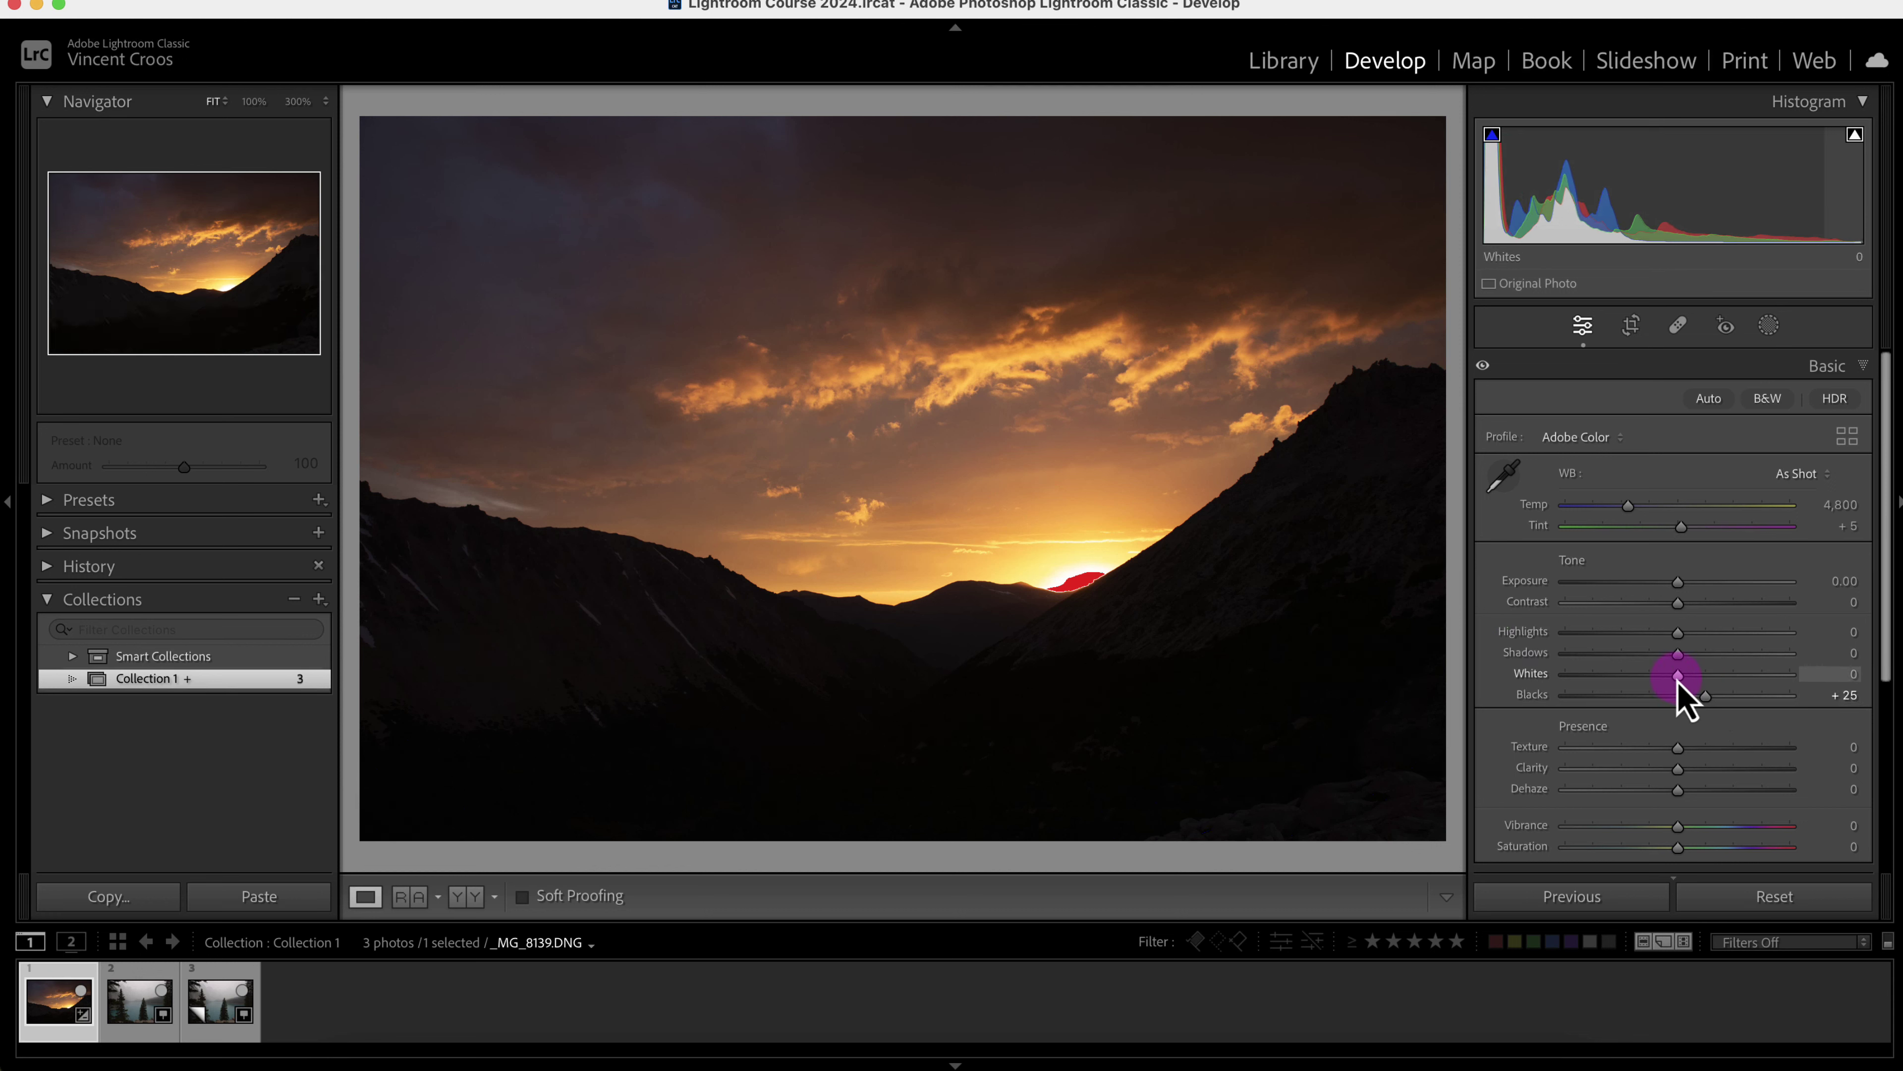
Try the sunset photo's Whites at -100, reset them to 0, and set Highlights to -8 to recover the clipped sun.
{"action": "left_click_drag", "start_coordinate": [1677, 679], "coordinate": [1562, 679]}
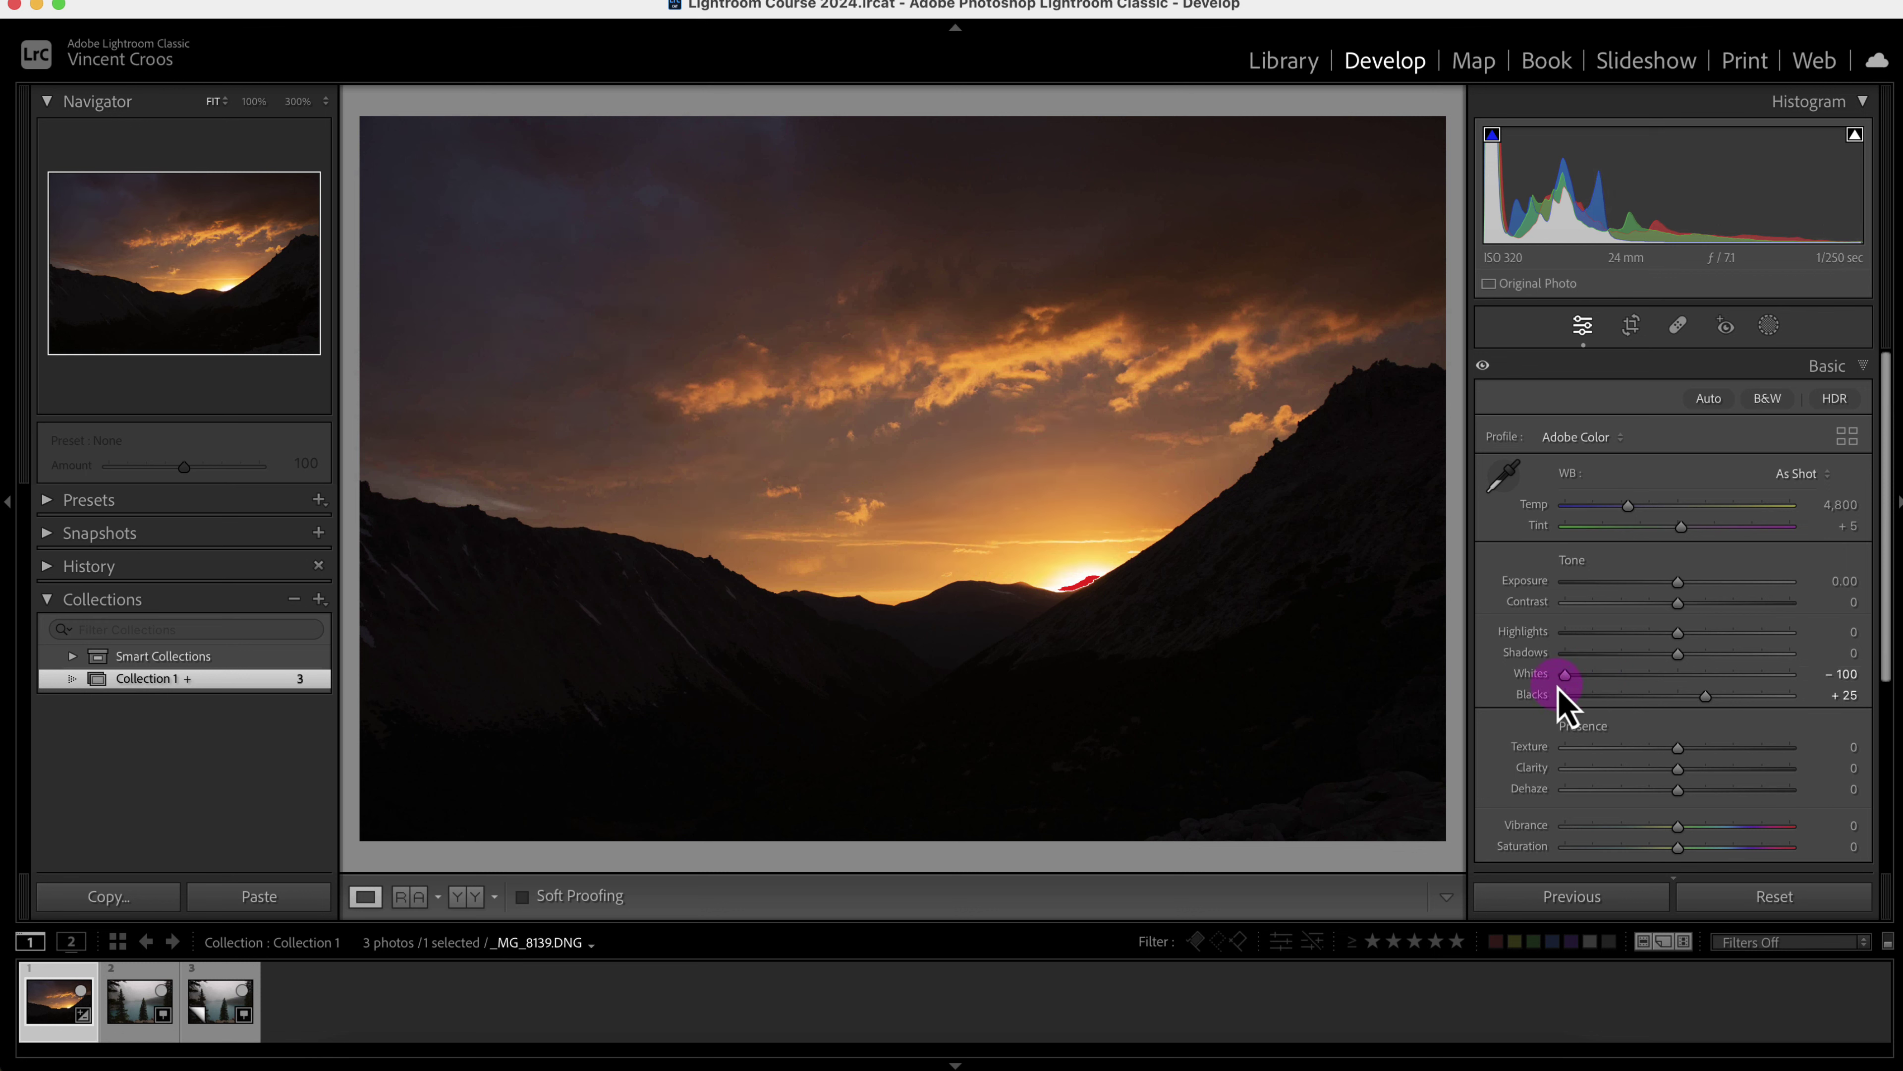
{"action": "double_click", "coordinate": [1564, 681]}
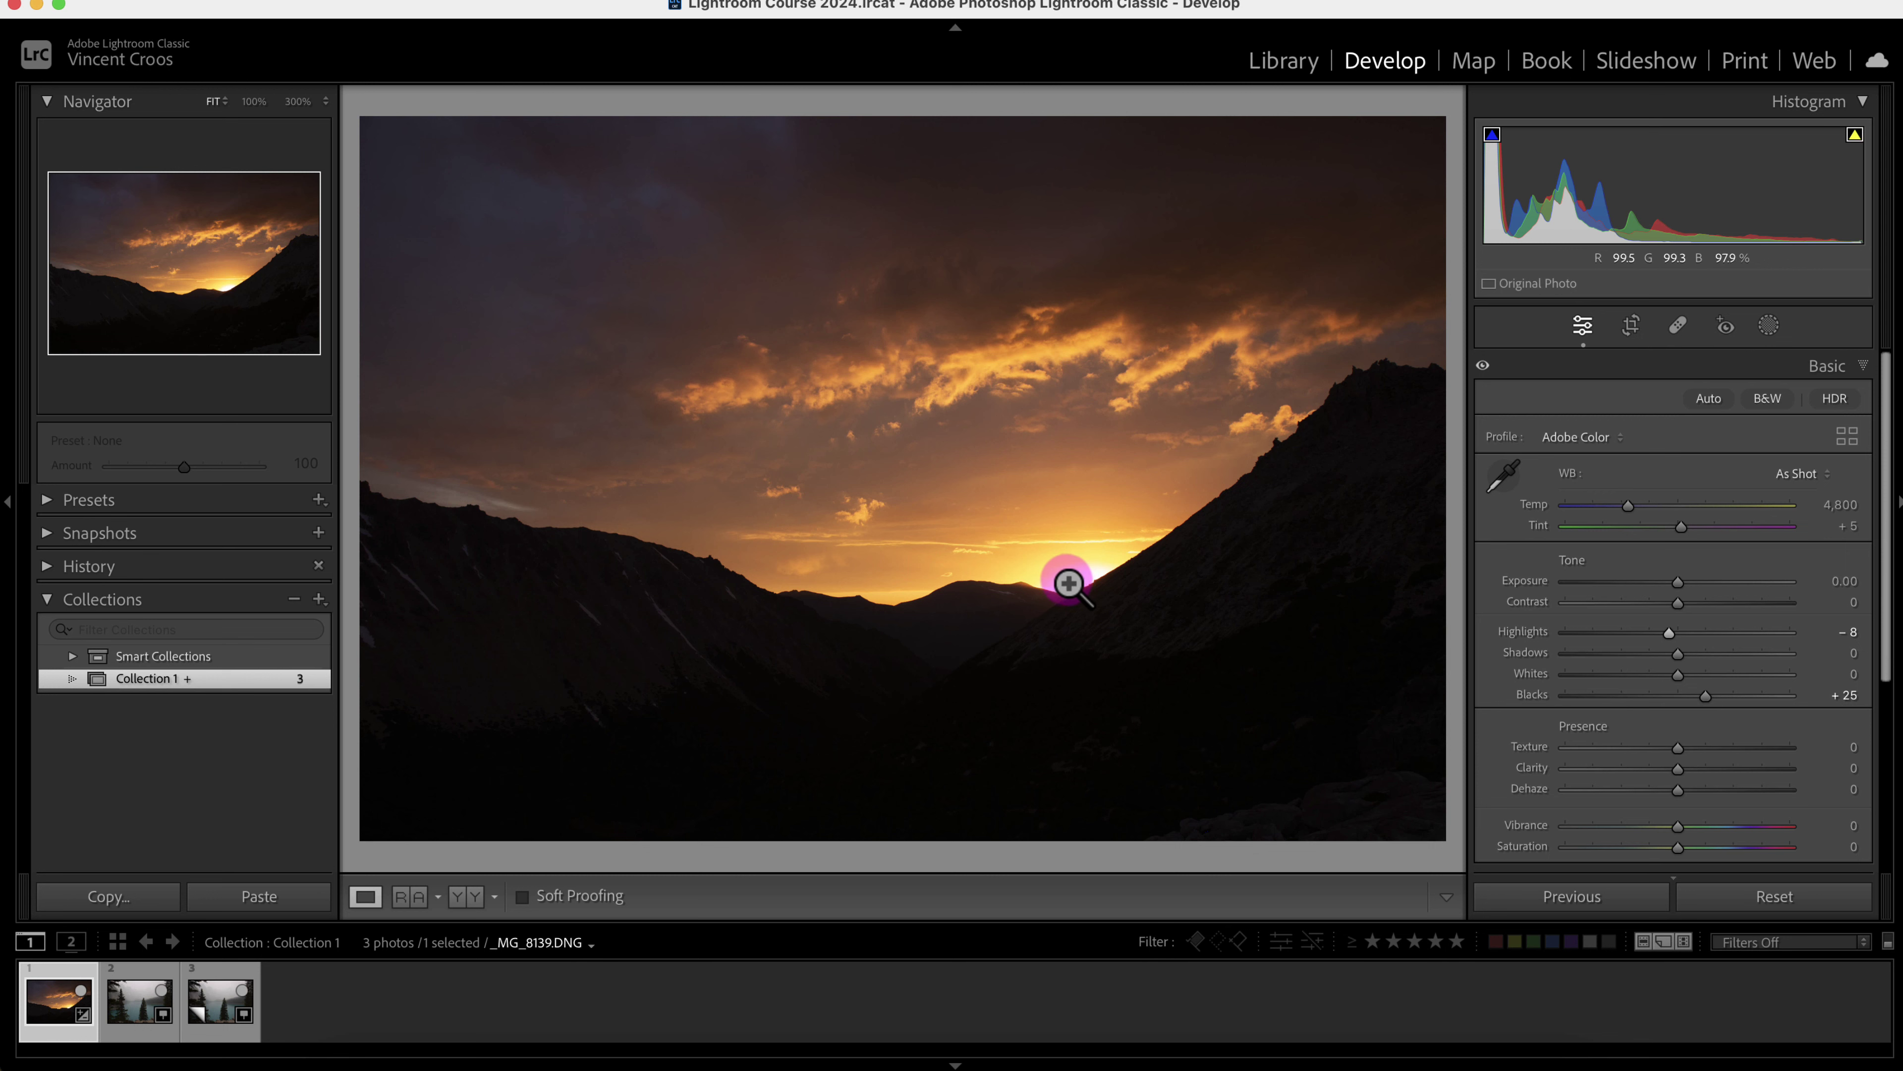
{"action": "scroll", "coordinate": [1738, 178], "scroll_direction": "down", "scroll_amount": 3}
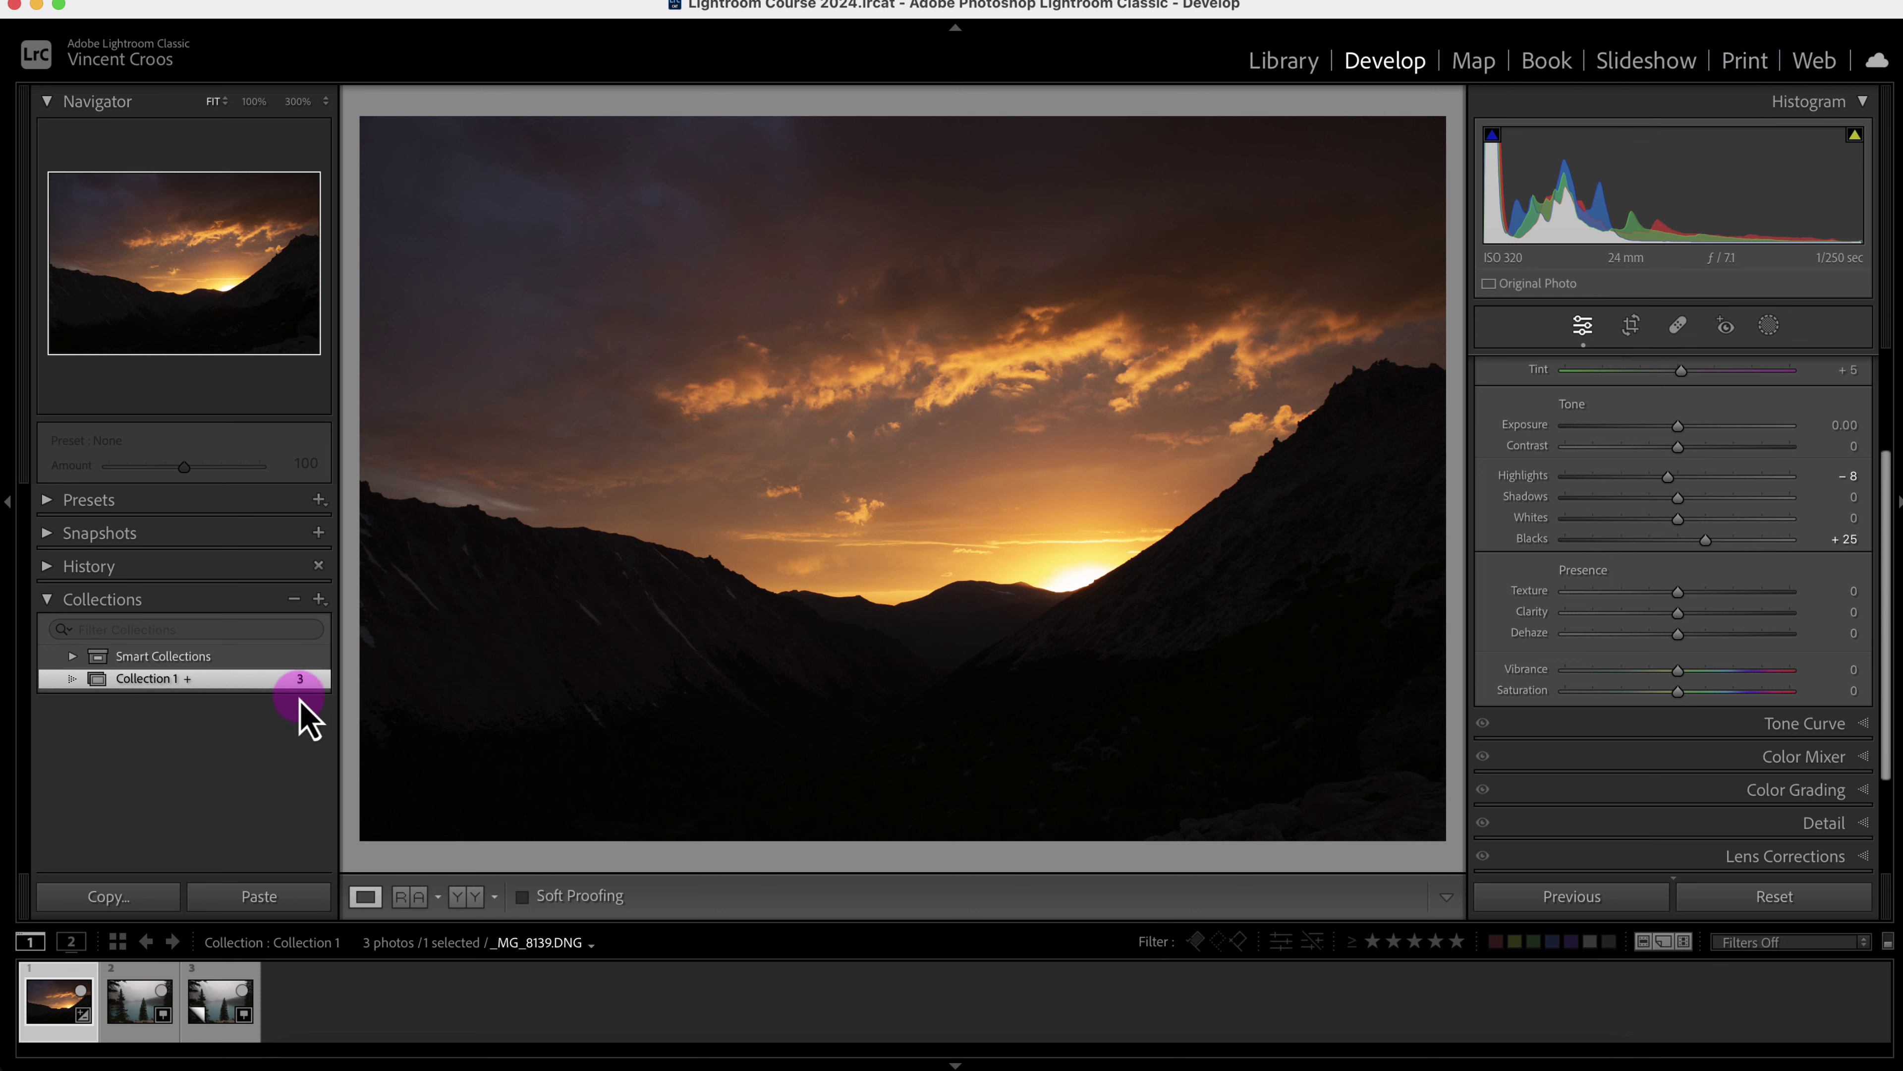
Turn on soft proofing for the third photo, the lake view, and toggle the gamut warnings, leaving the destination gamut warning on.
{"action": "left_click", "coordinate": [210, 1005]}
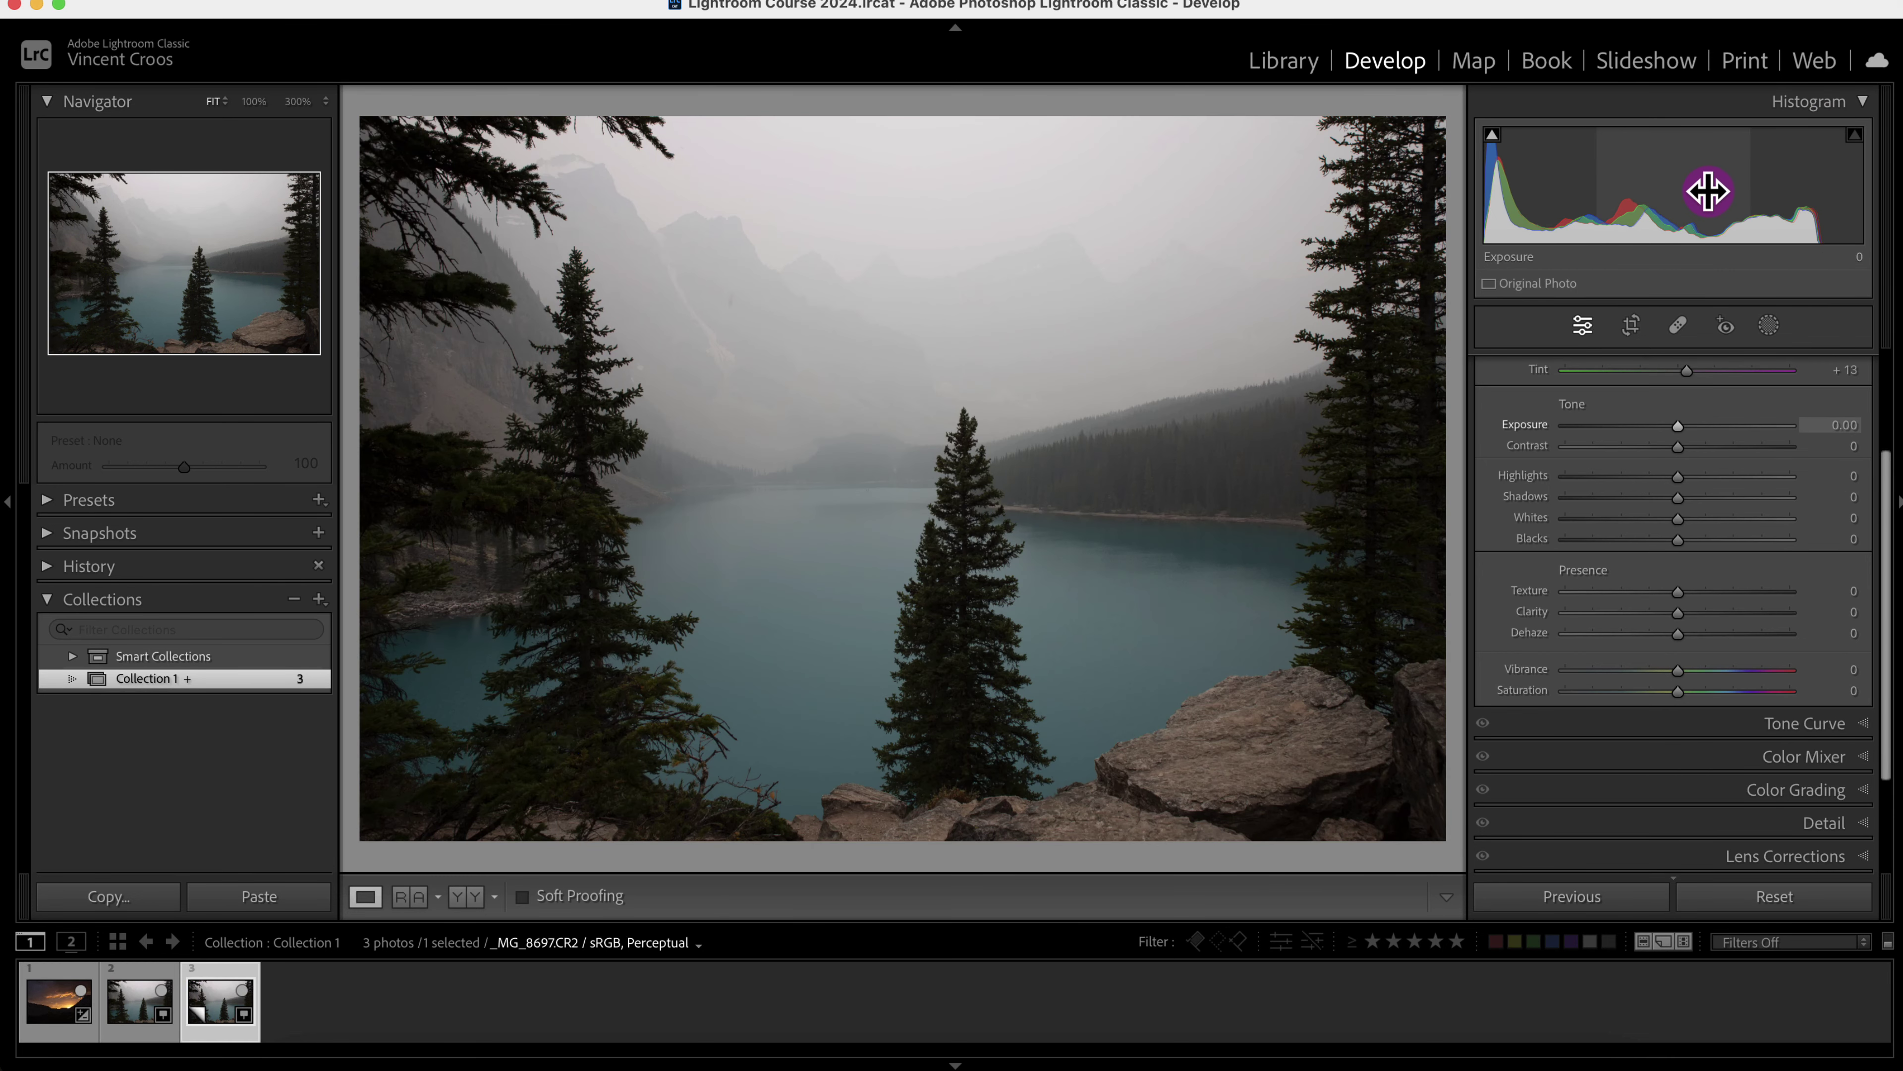
{"action": "key", "text": "s"}
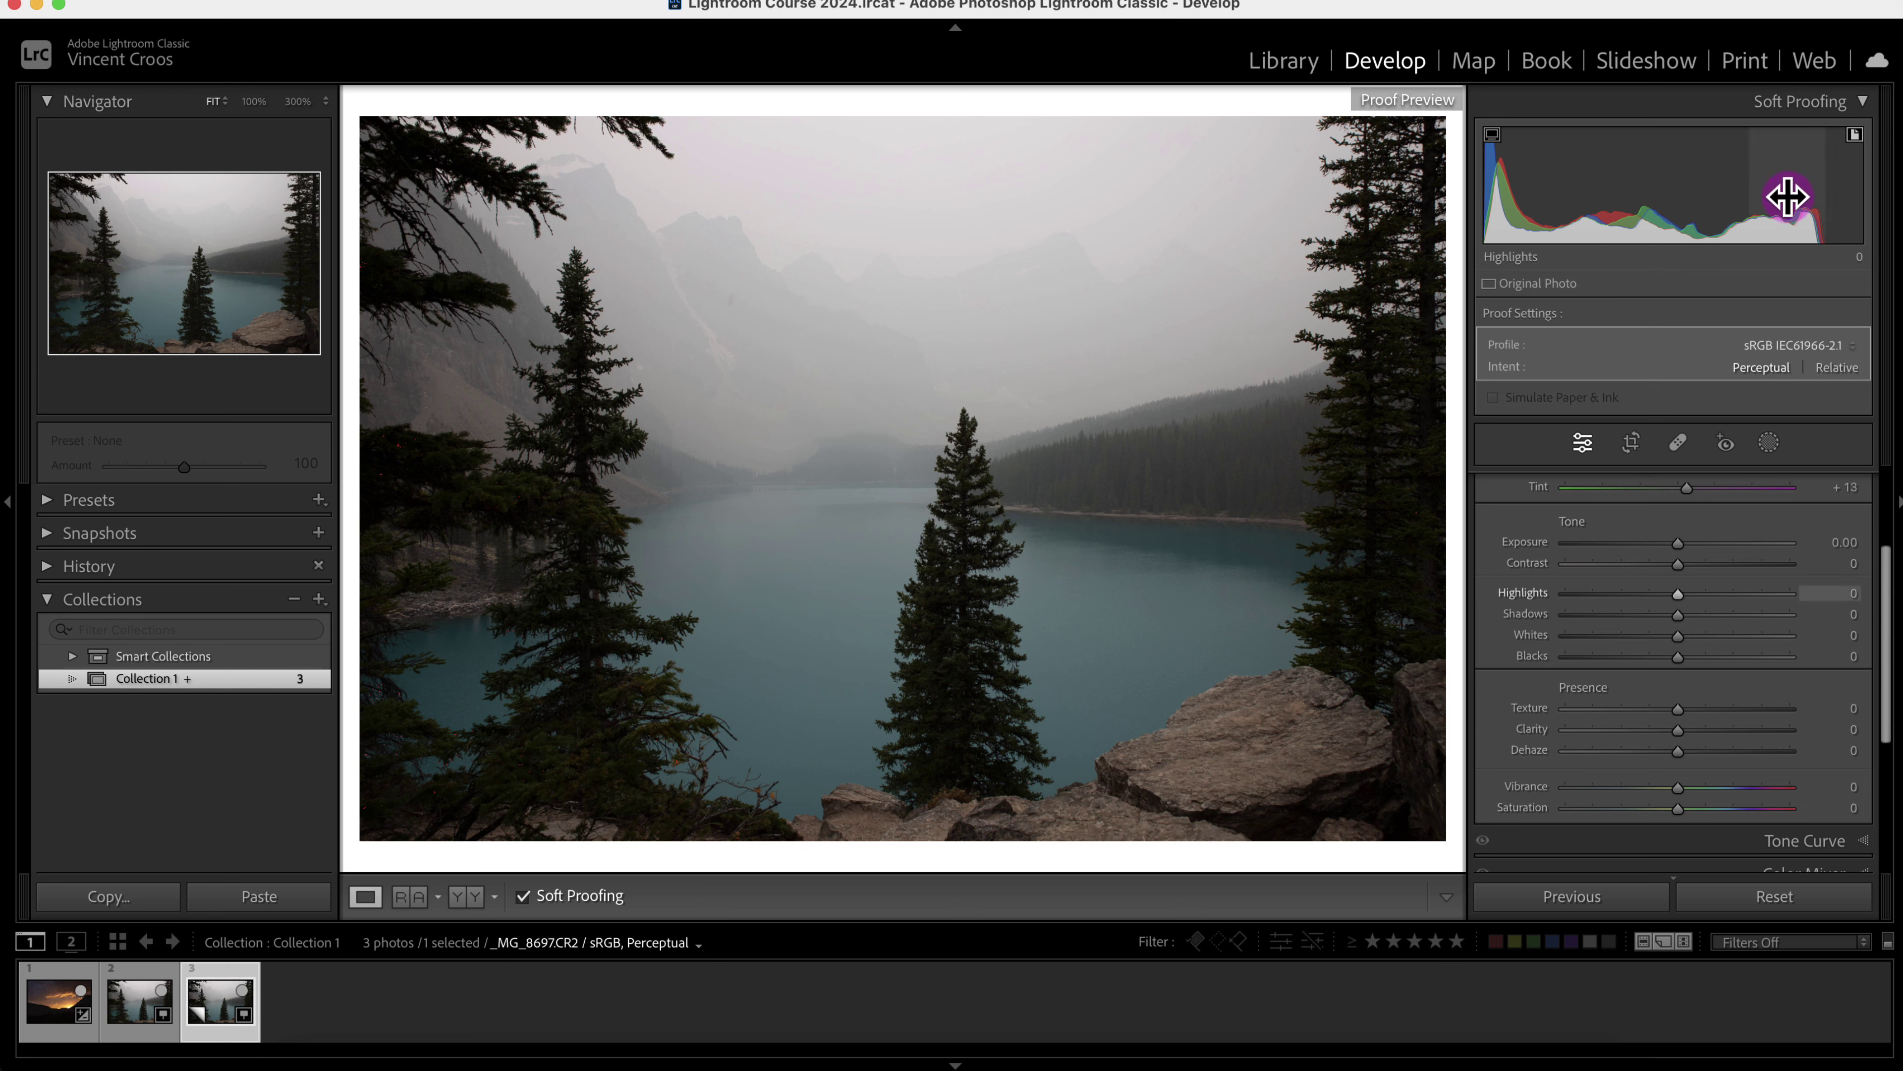
{"action": "left_click", "coordinate": [1857, 137]}
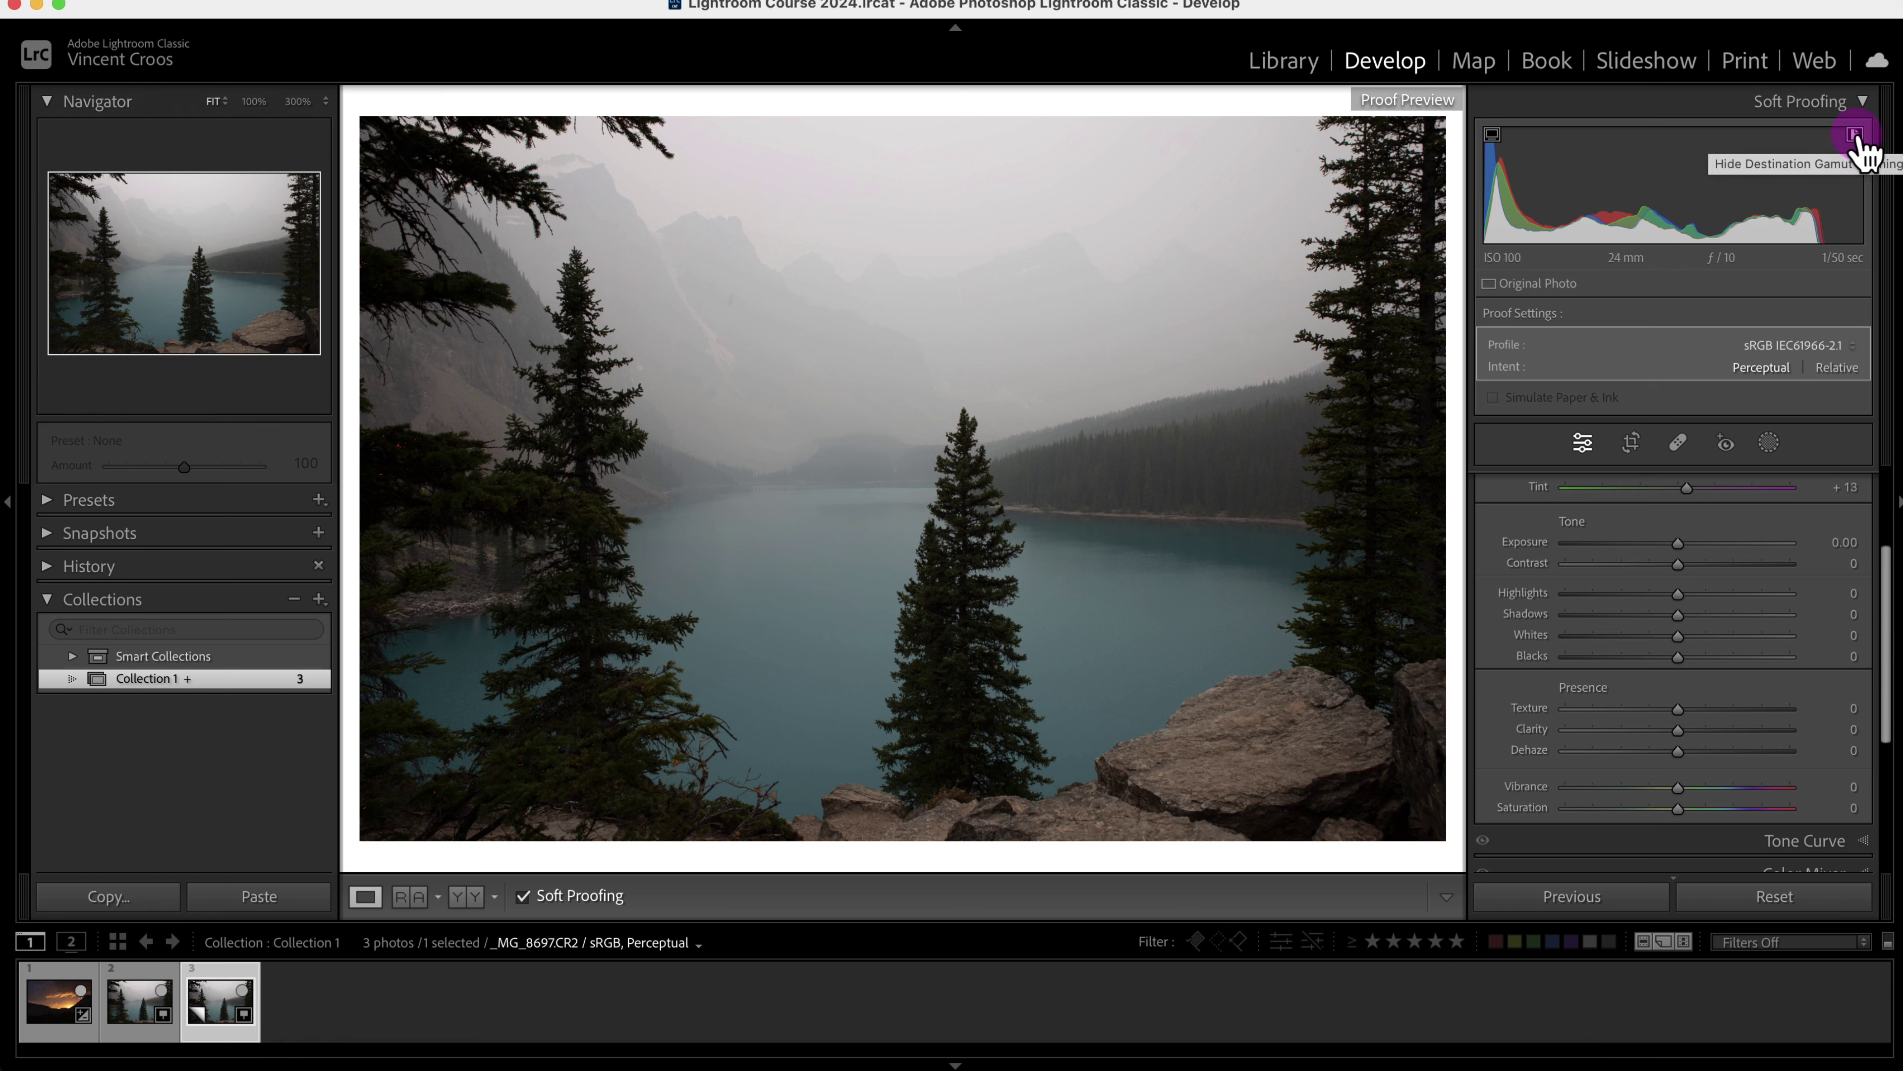
{"action": "left_click", "coordinate": [1857, 138]}
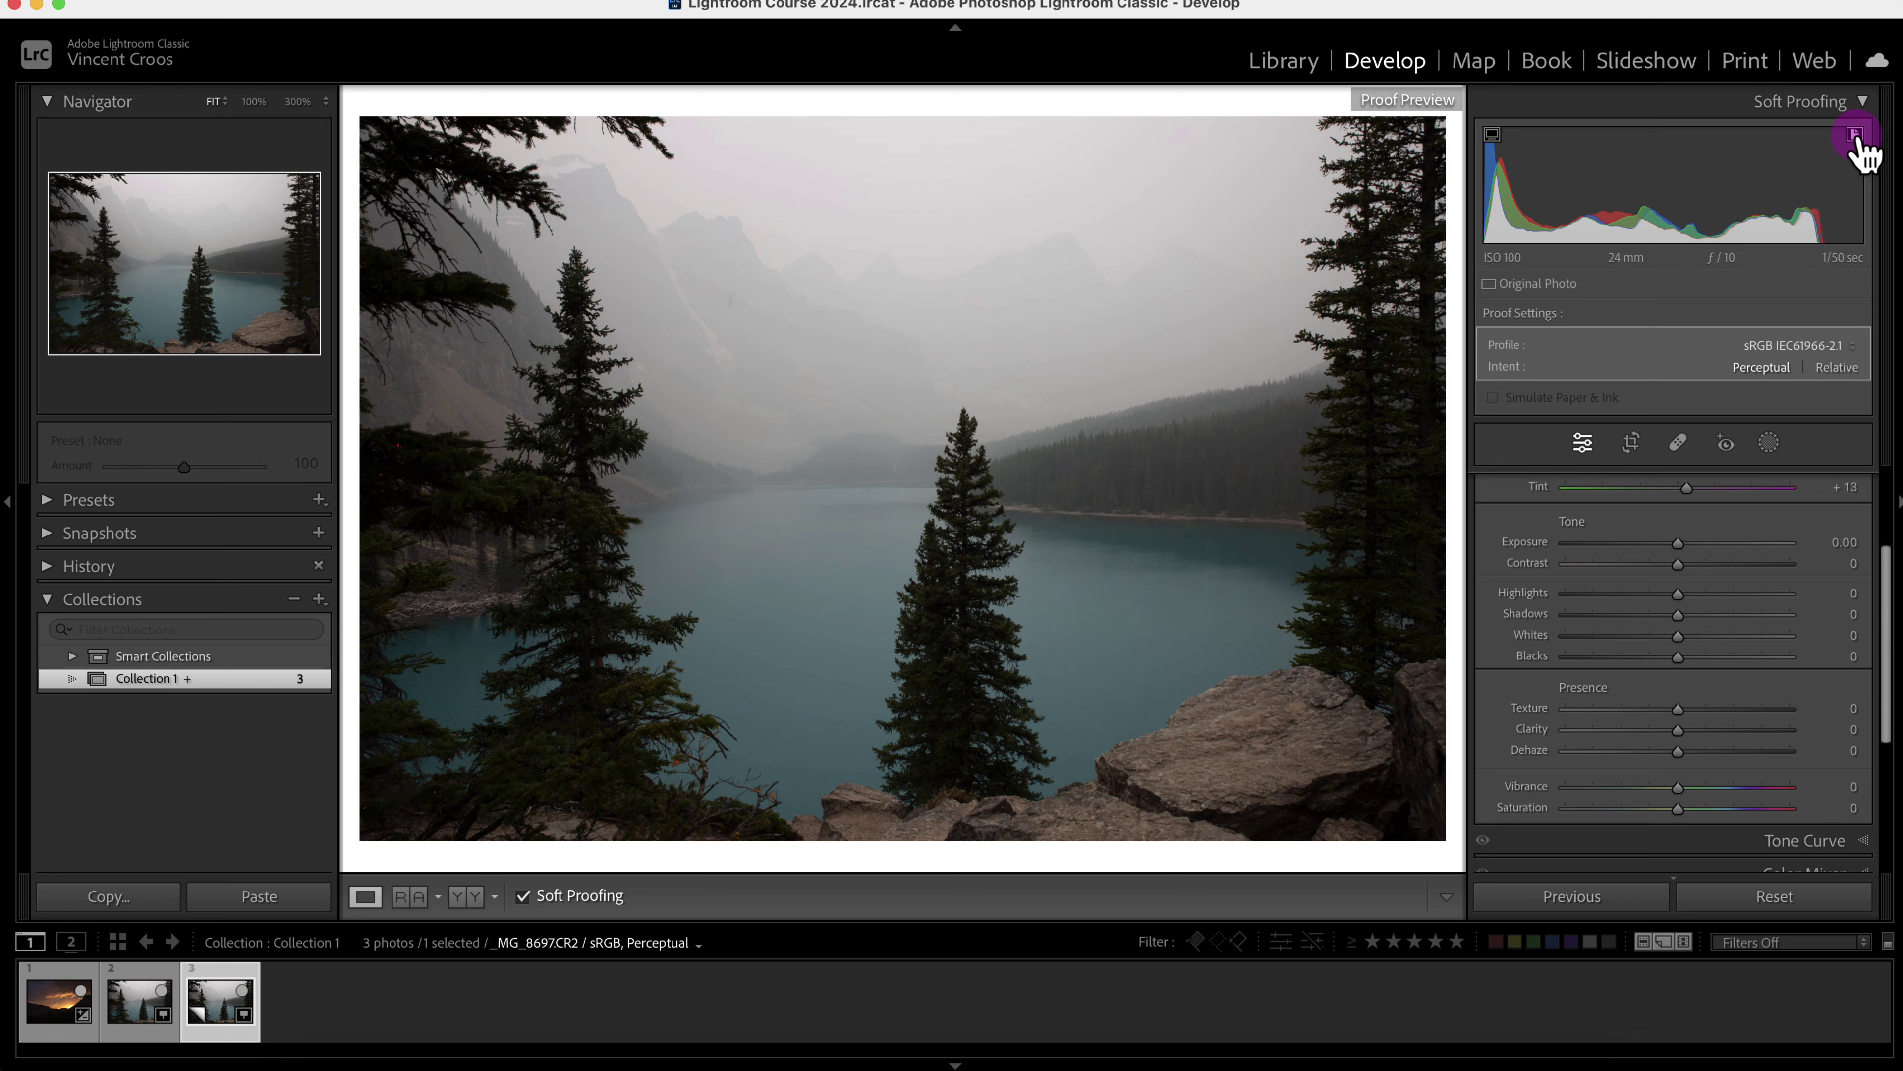
{"action": "left_click", "coordinate": [1492, 135]}
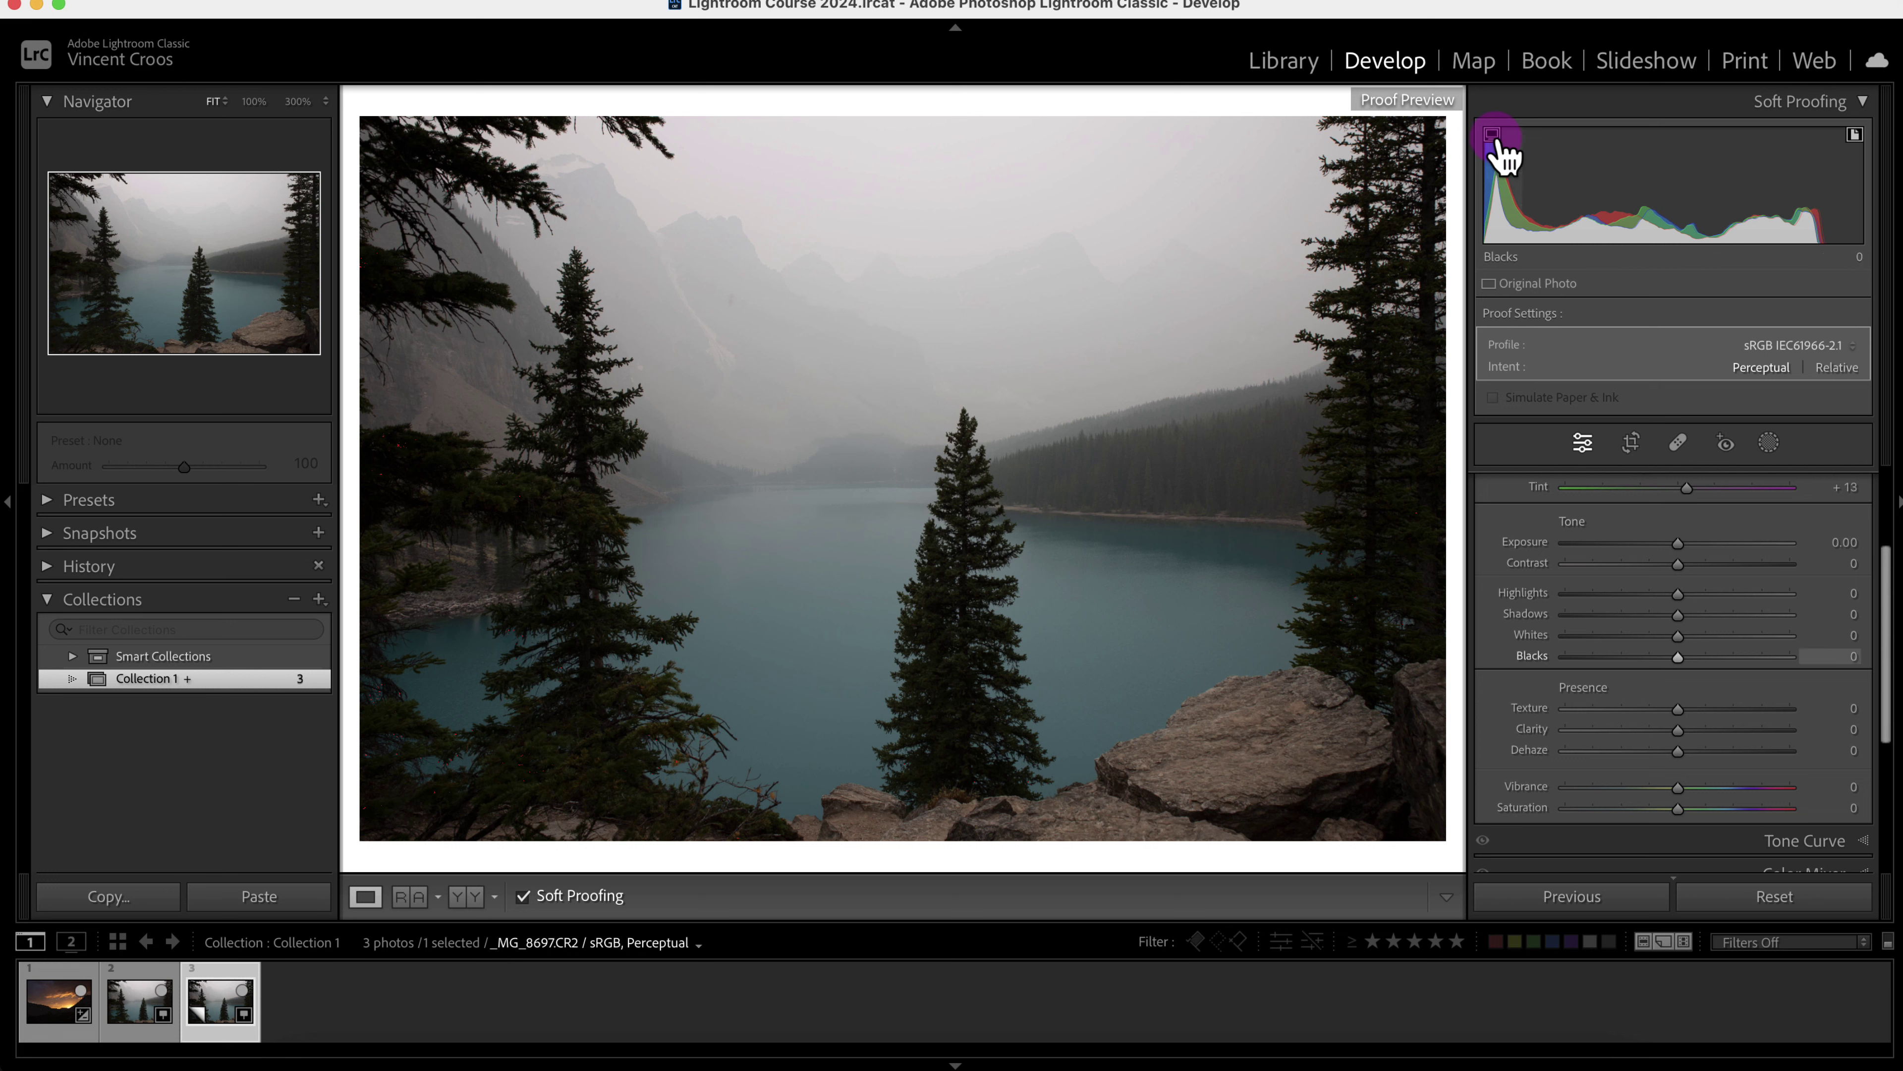
{"action": "left_click", "coordinate": [1854, 136]}
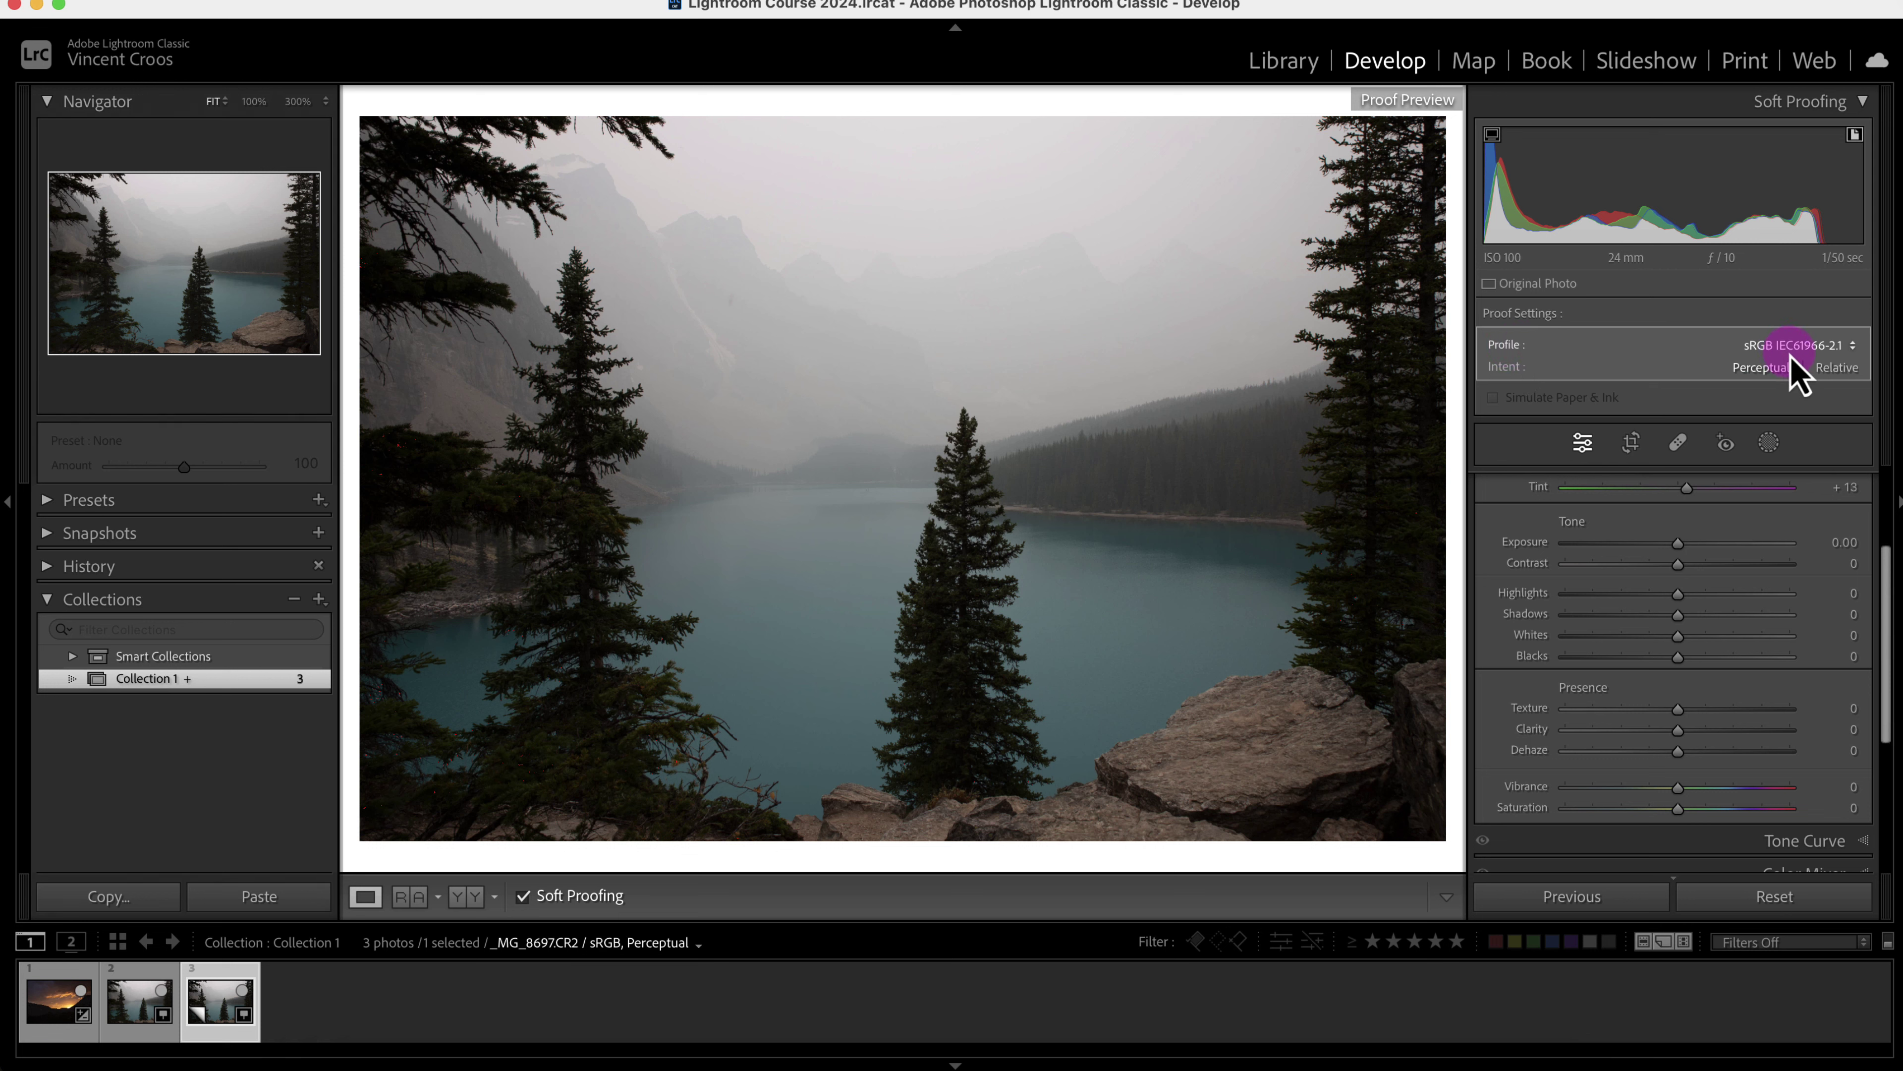
Review the available soft-proofing profiles and keep sRGB IEC61966-2.1.
{"action": "left_click", "coordinate": [1826, 348]}
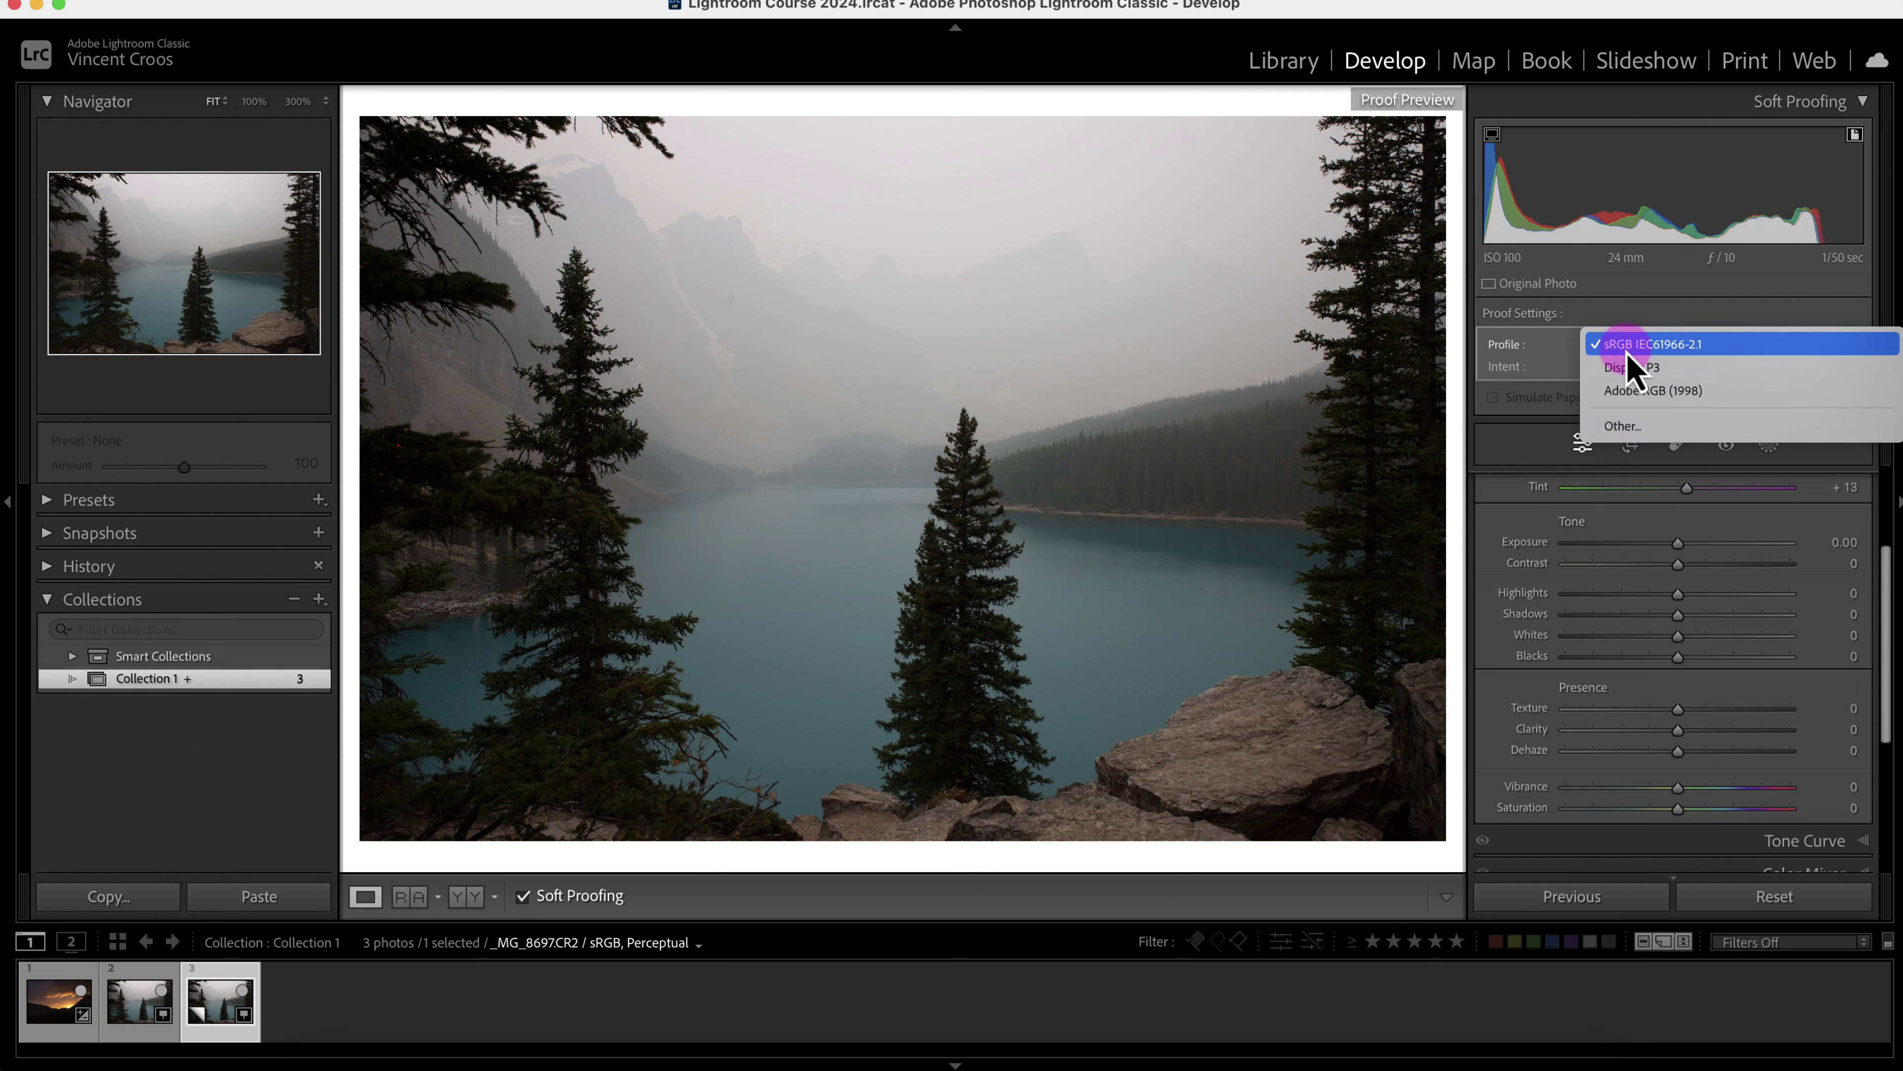
{"action": "left_click", "coordinate": [1751, 310]}
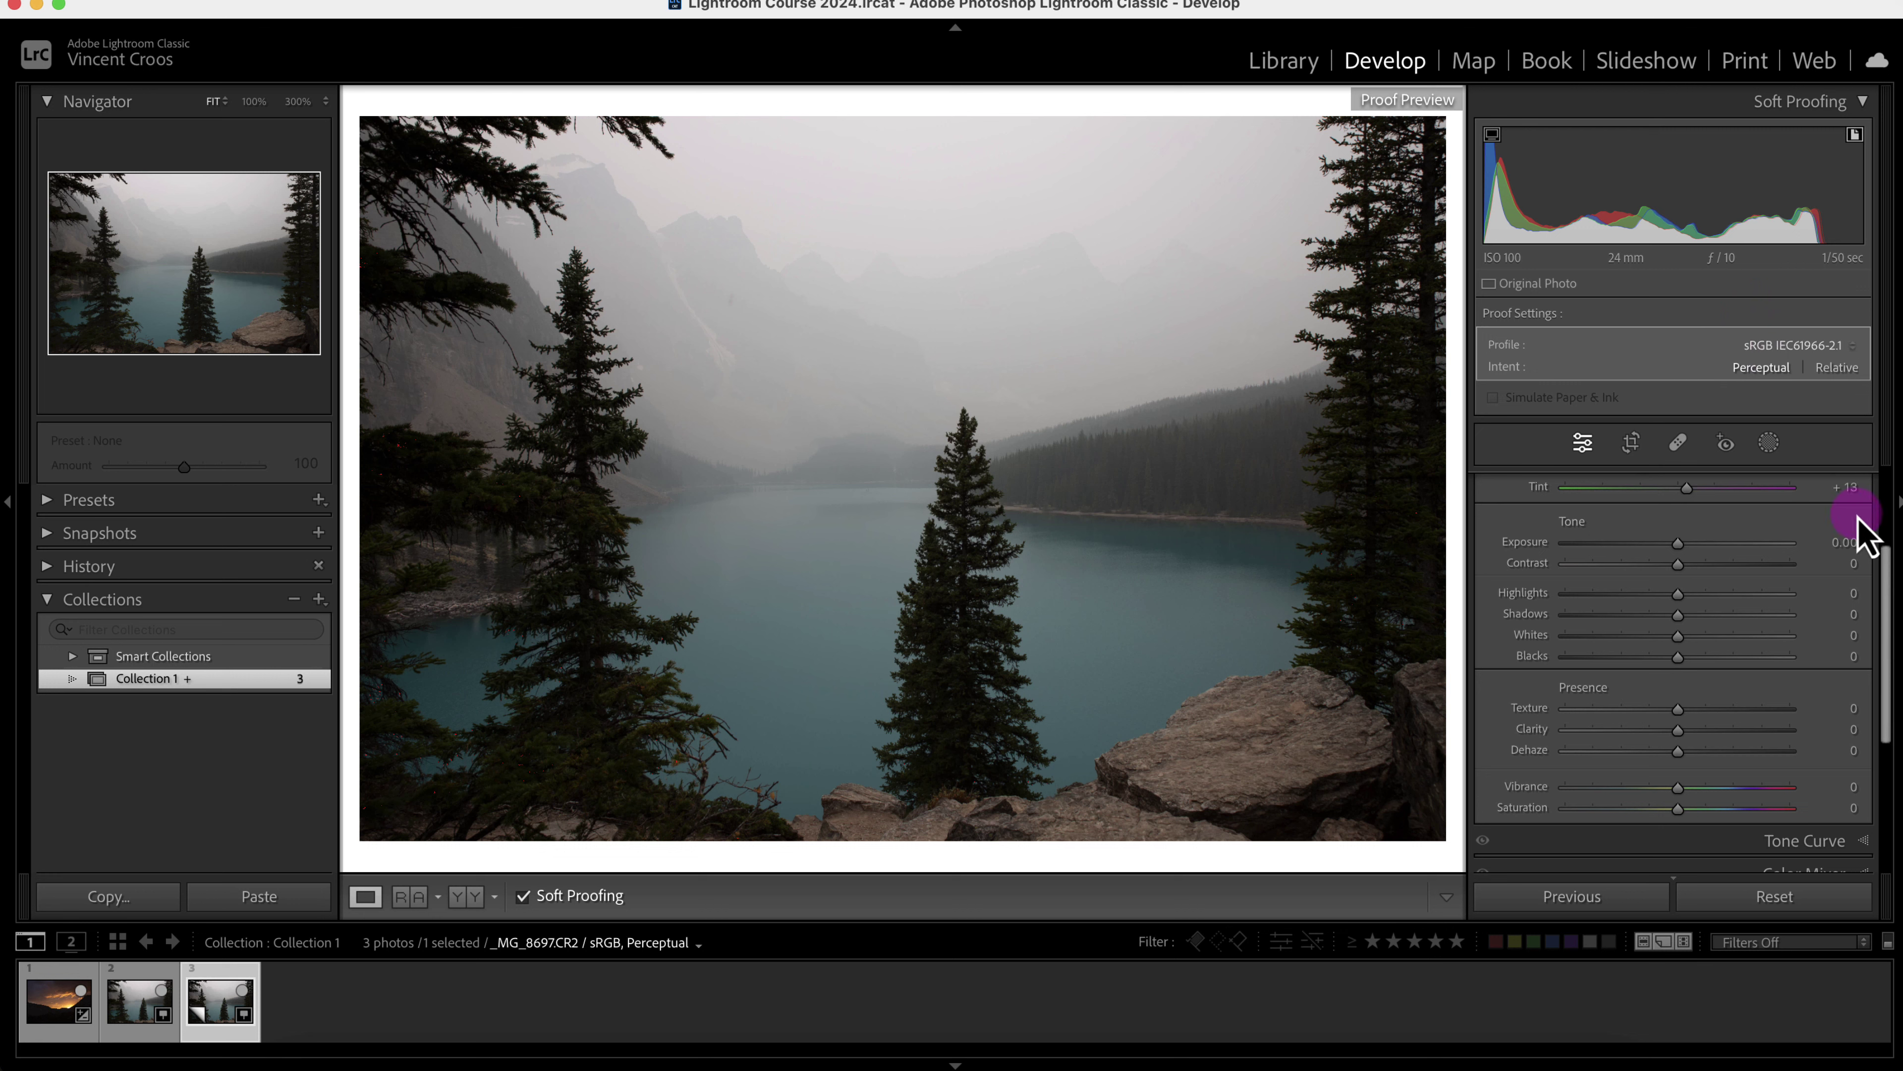
Try Highlights and Whites at +100 on the soft-proofed lake photo.
{"action": "left_click_drag", "start_coordinate": [1892, 586], "coordinate": [1886, 630]}
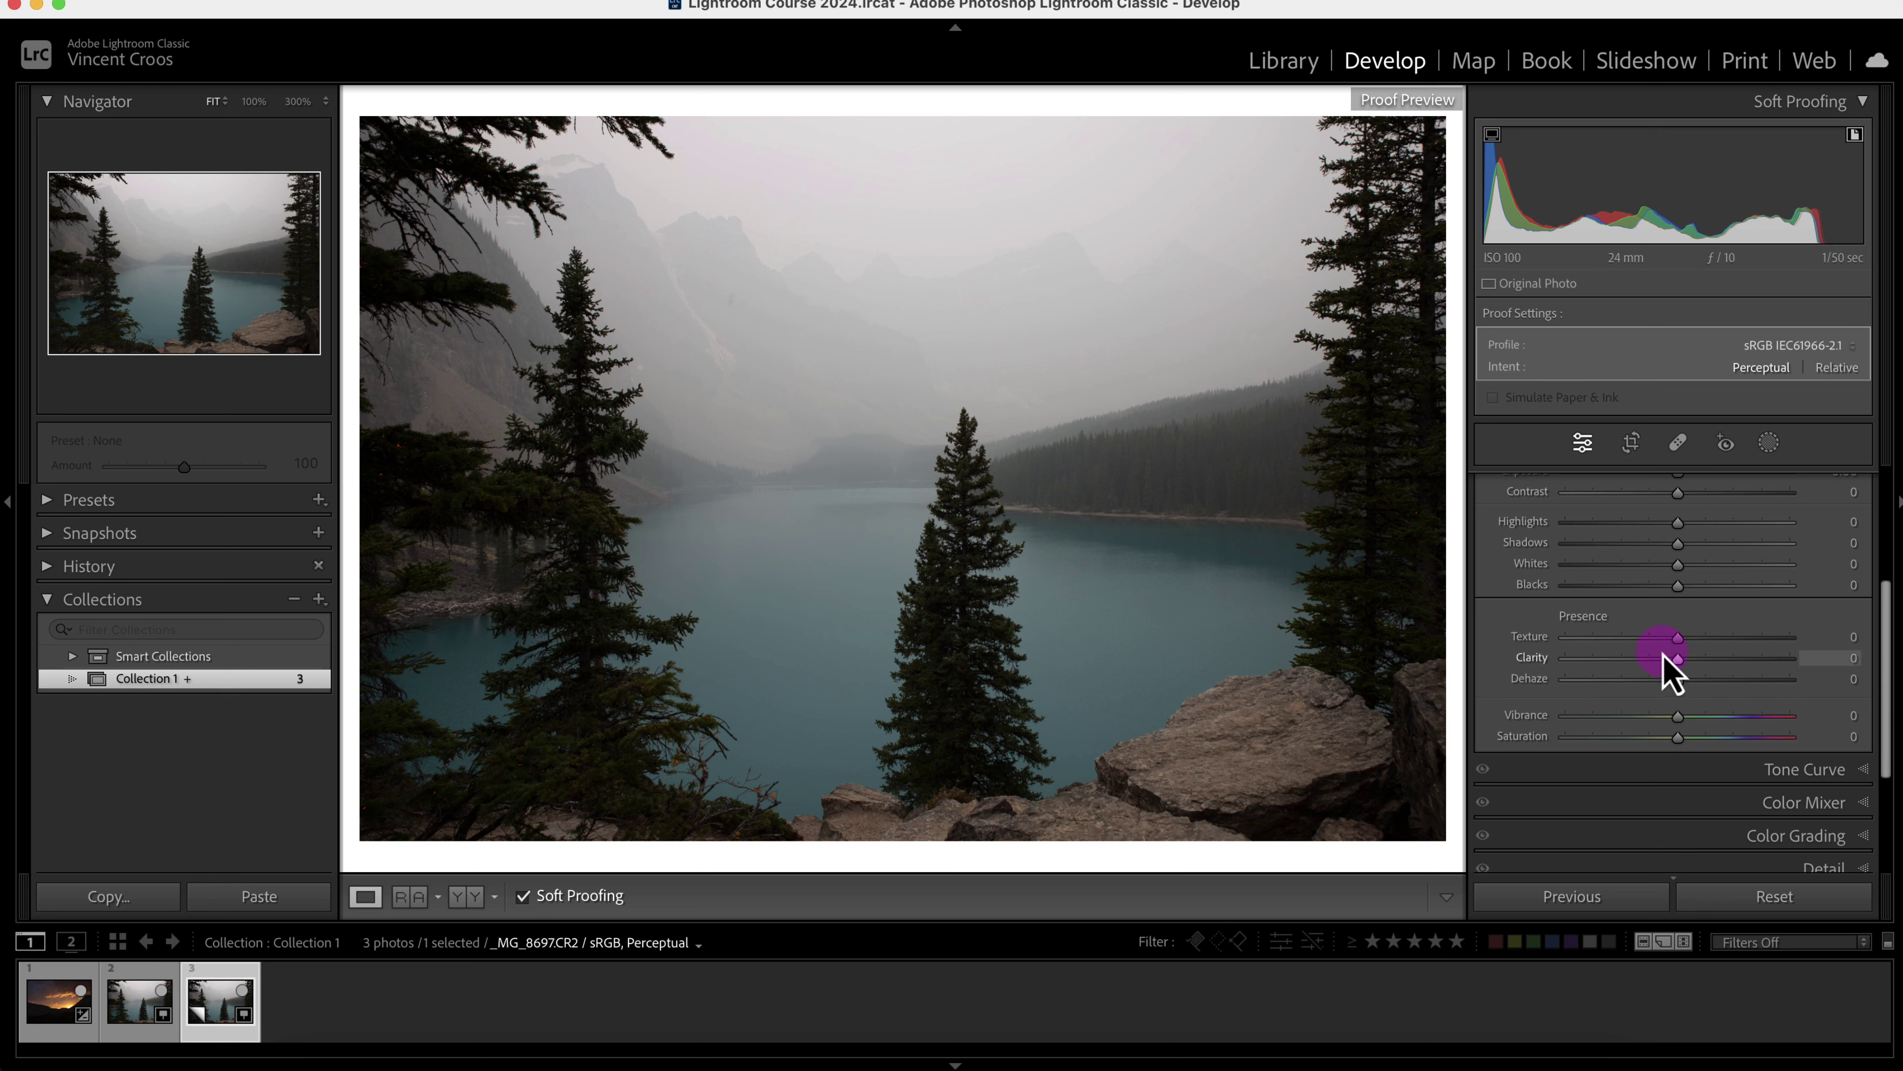
{"action": "scroll", "coordinate": [1821, 628], "scroll_direction": "up", "scroll_amount": 2}
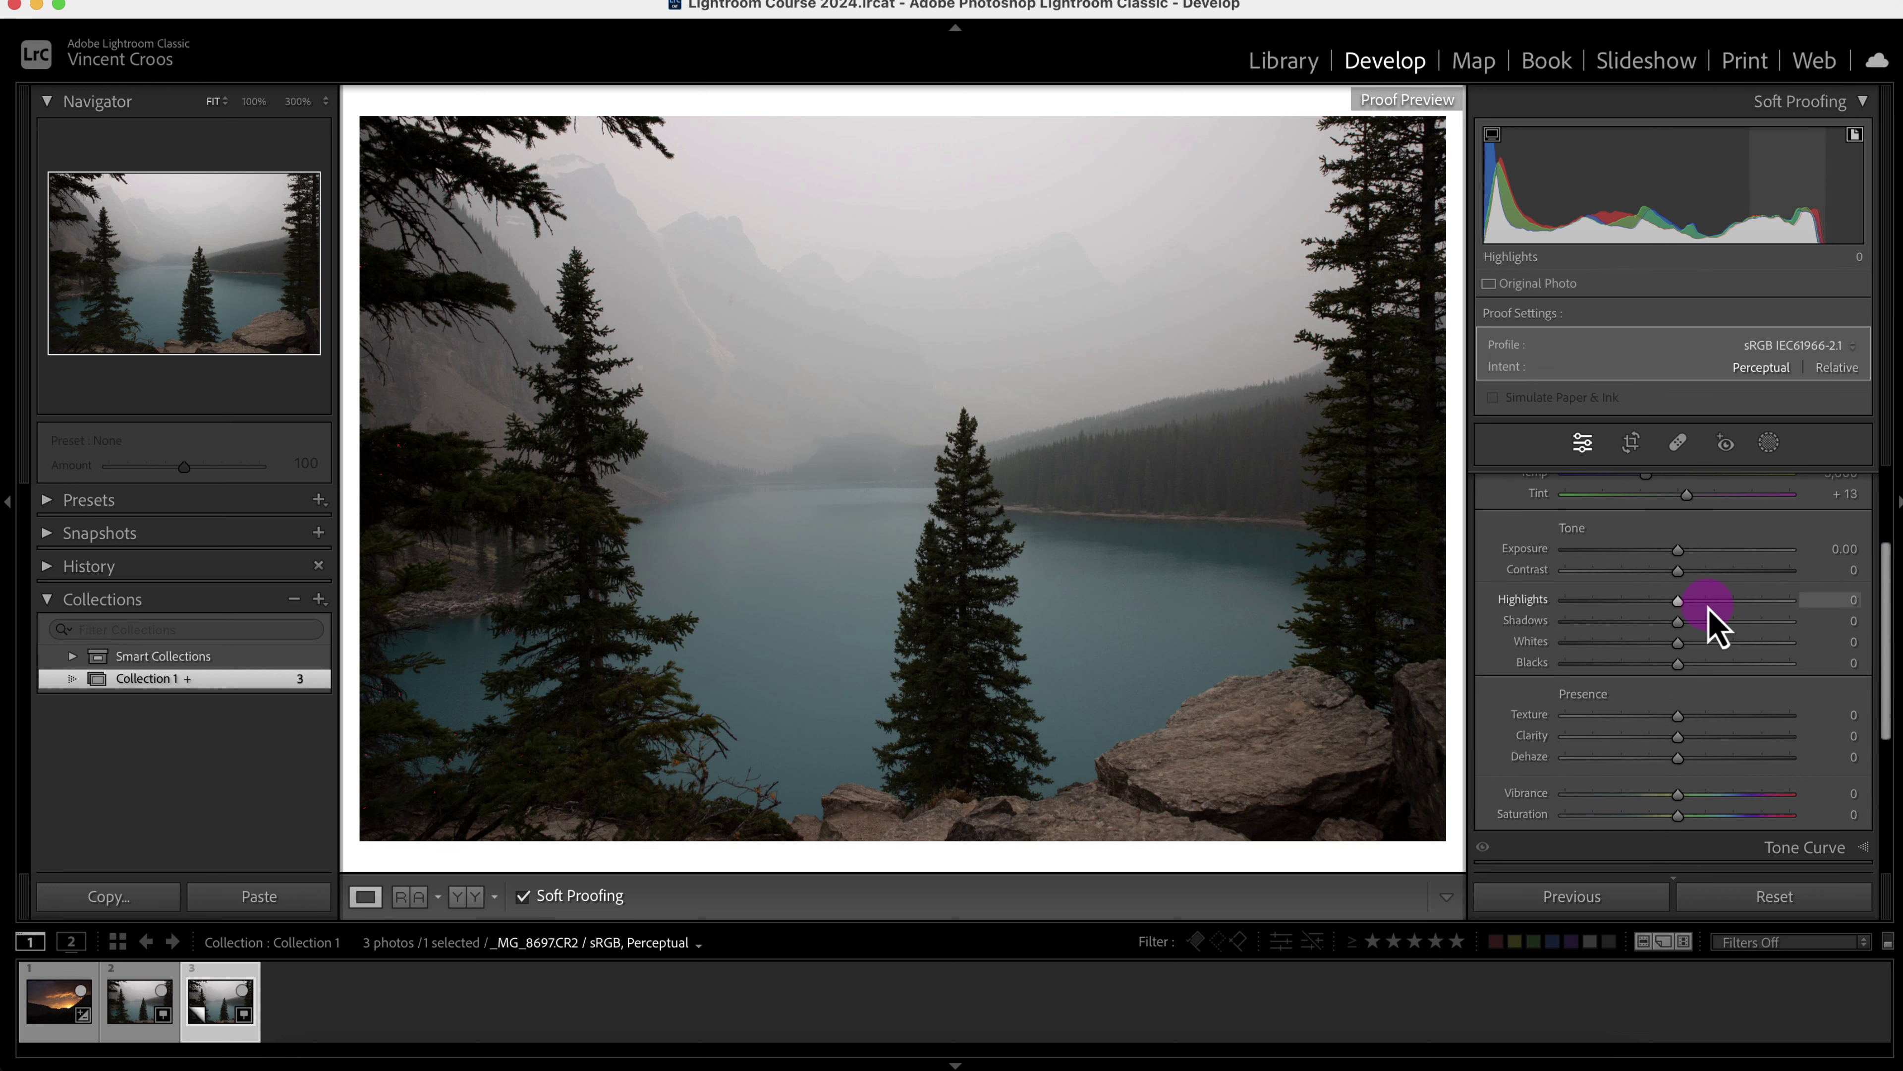
{"action": "left_click_drag", "start_coordinate": [1711, 599], "coordinate": [1887, 598]}
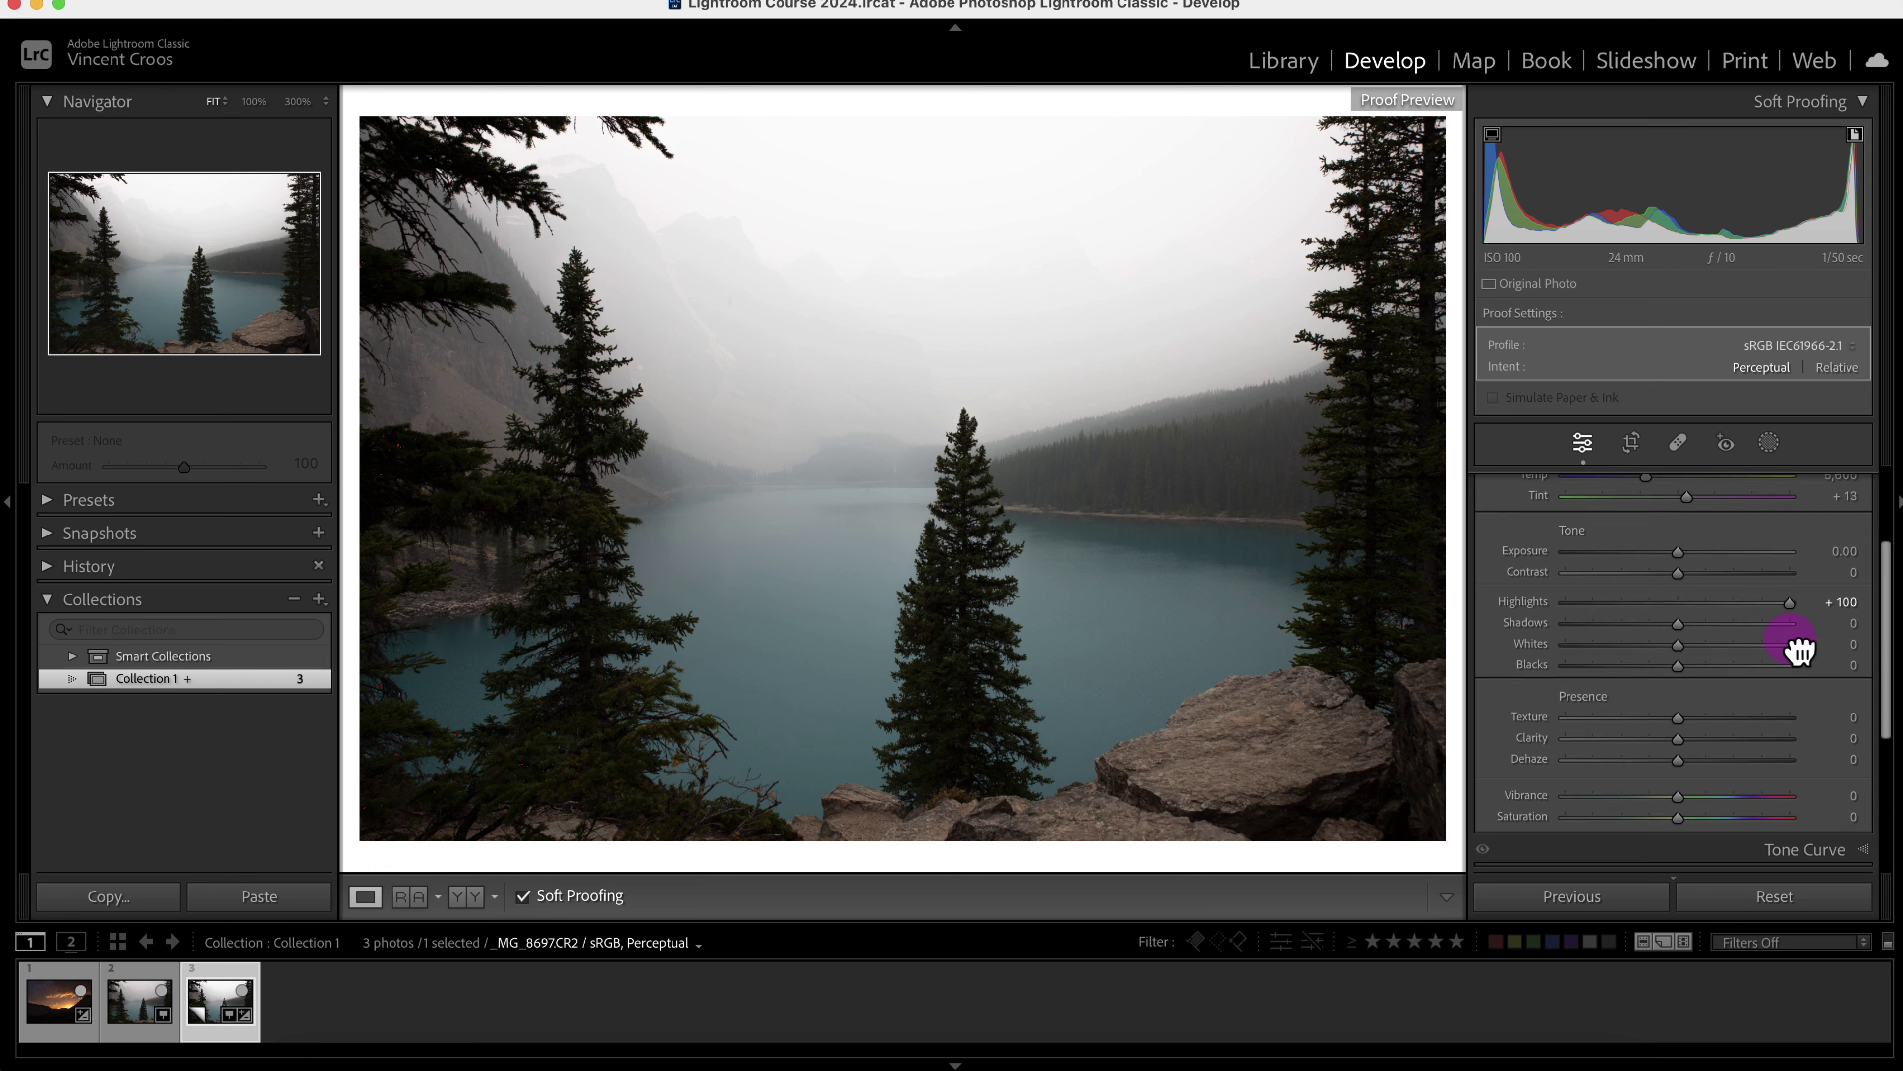
{"action": "left_click_drag", "start_coordinate": [1750, 650], "coordinate": [1817, 647]}
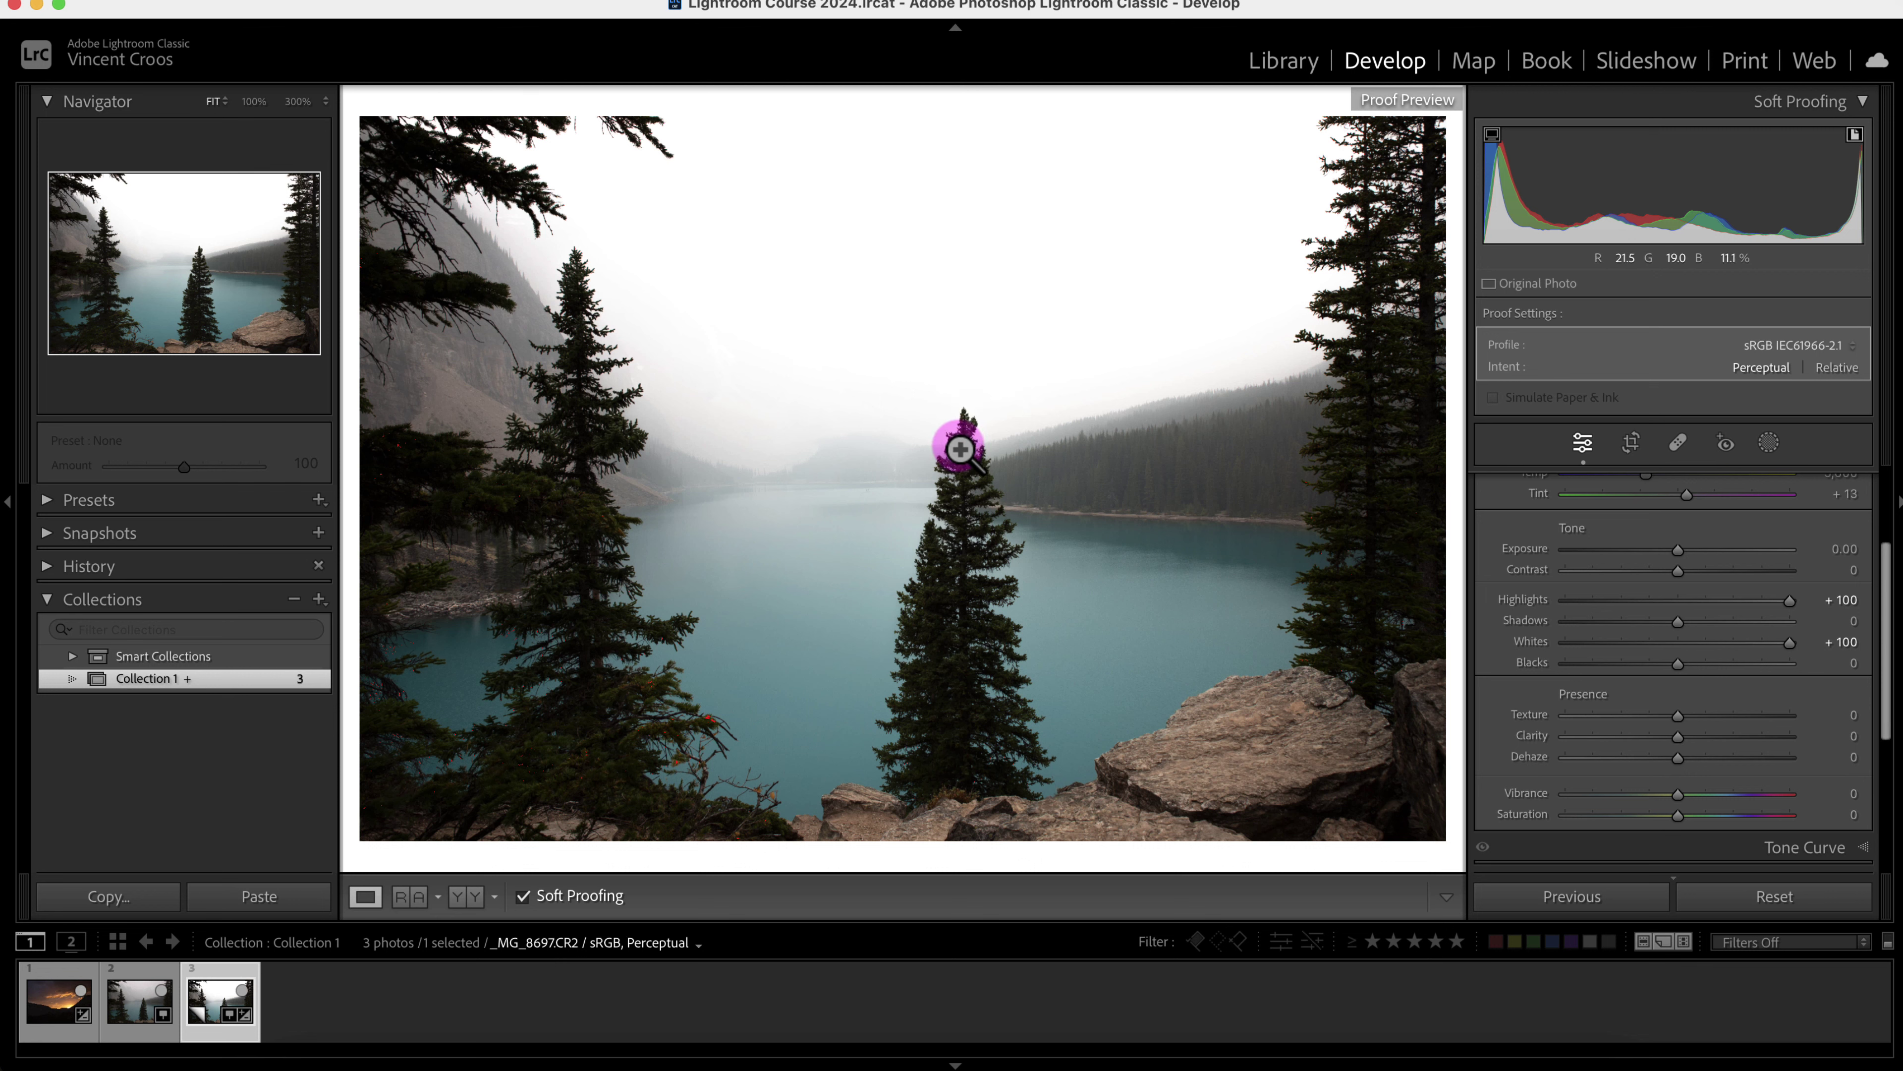
Turn off soft proofing and toggle the clipping indicators on and off to check the overexposed sky.
{"action": "key", "text": "s"}
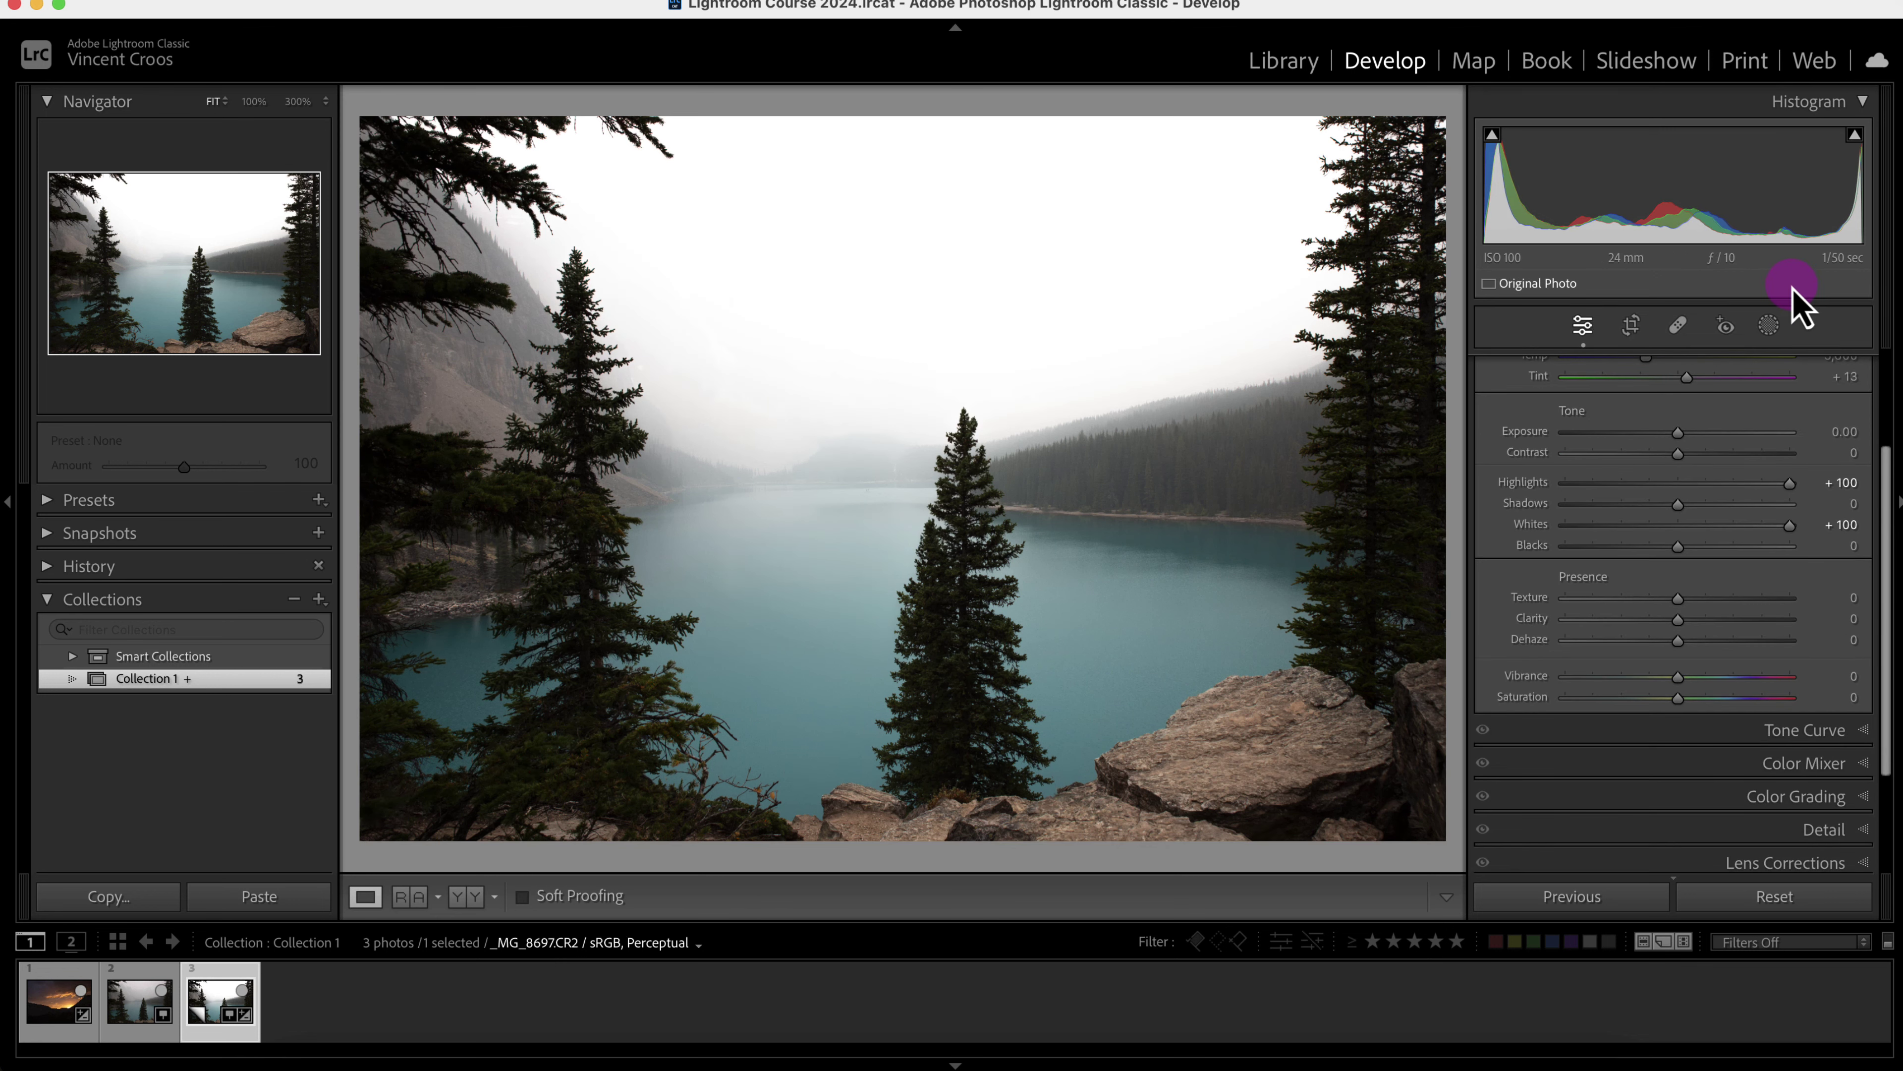
{"action": "key", "text": "j"}
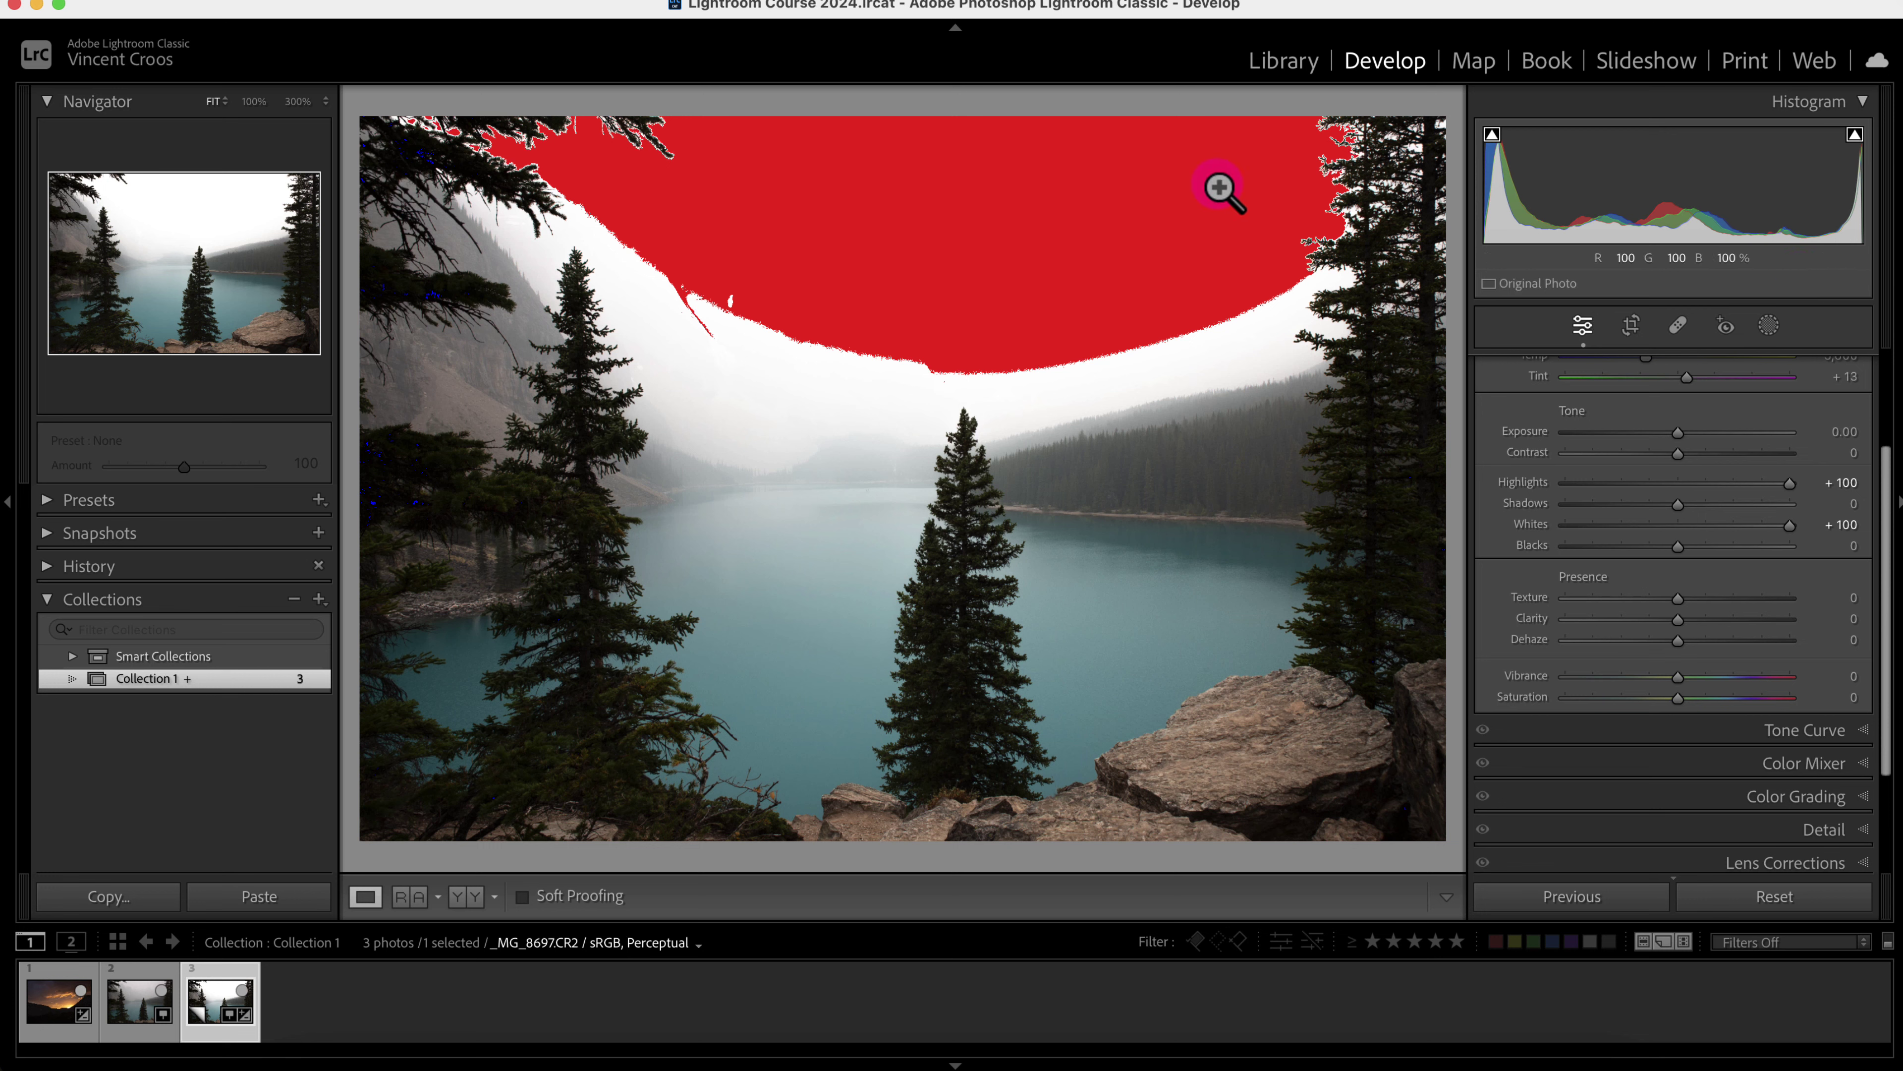
{"action": "key", "text": "j"}
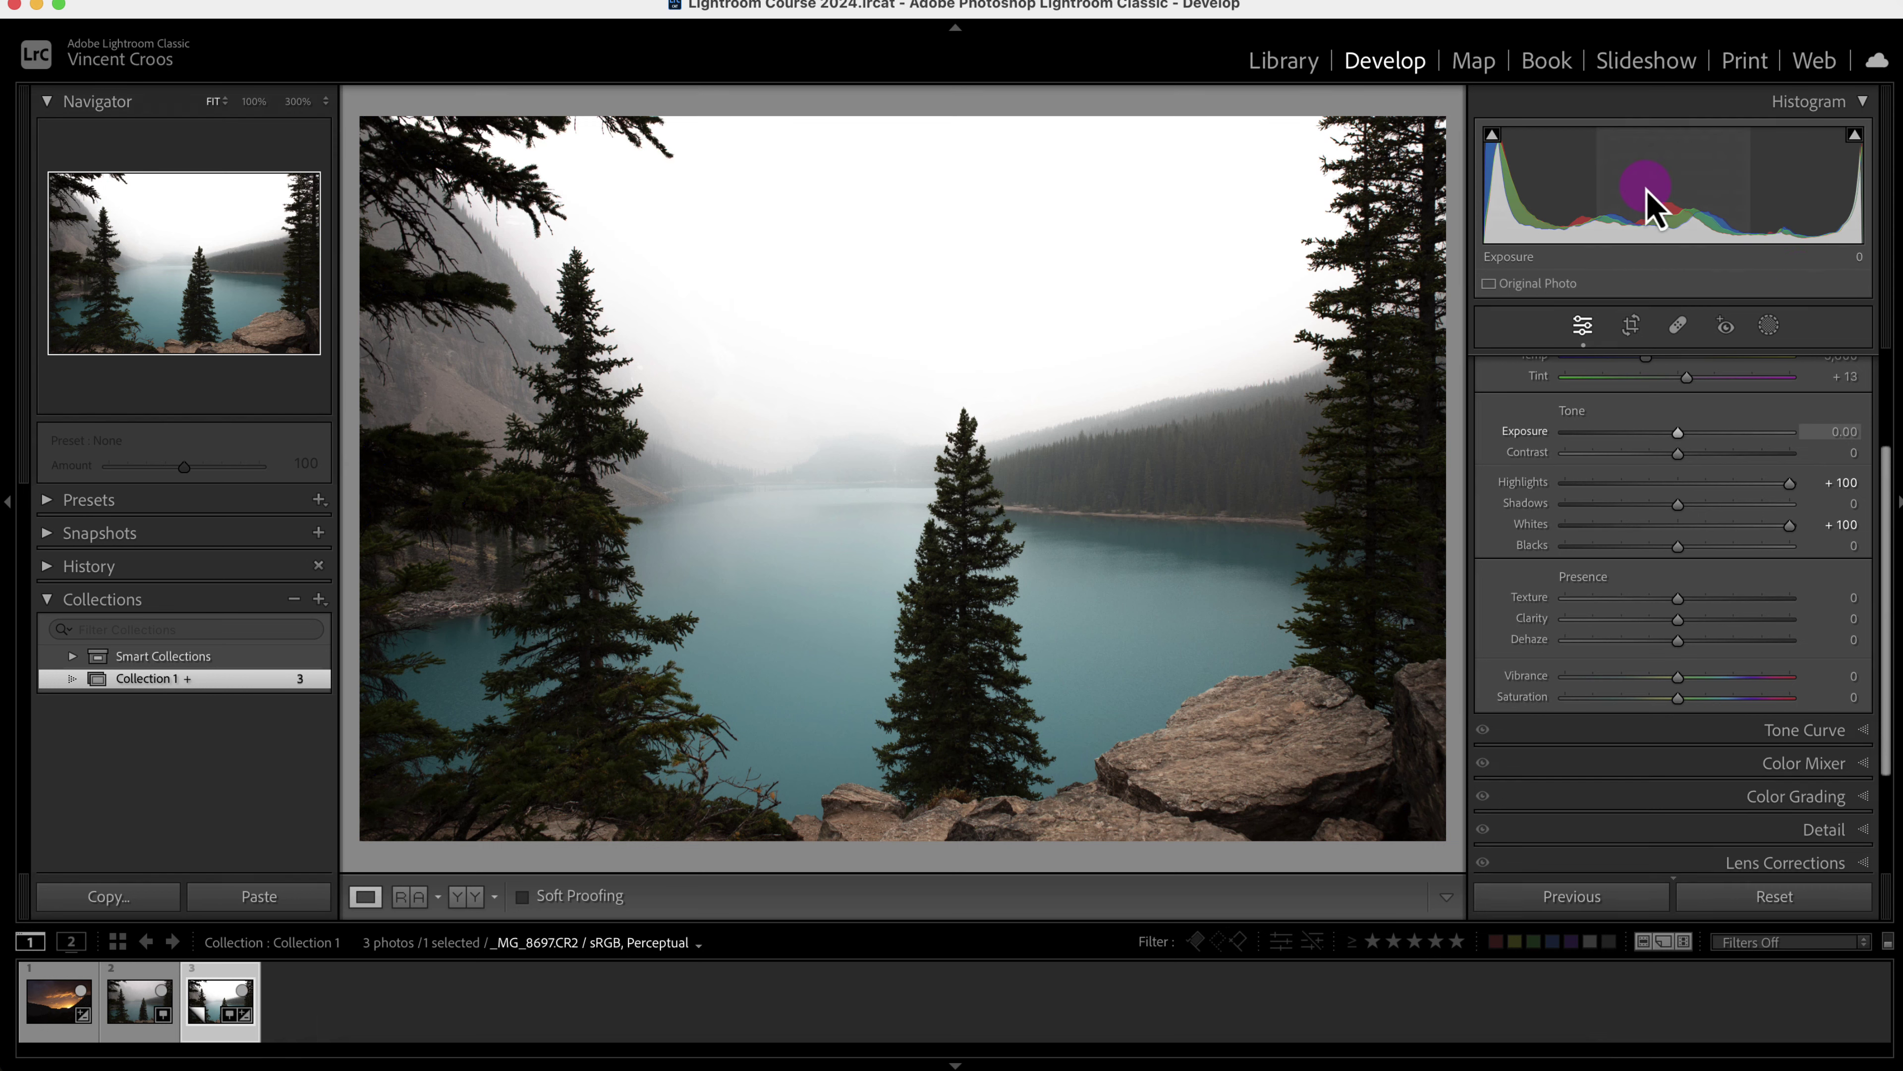
Turn soft proofing back on and reset the lake photo's Highlights and Whites to 0.
{"action": "key", "text": "s"}
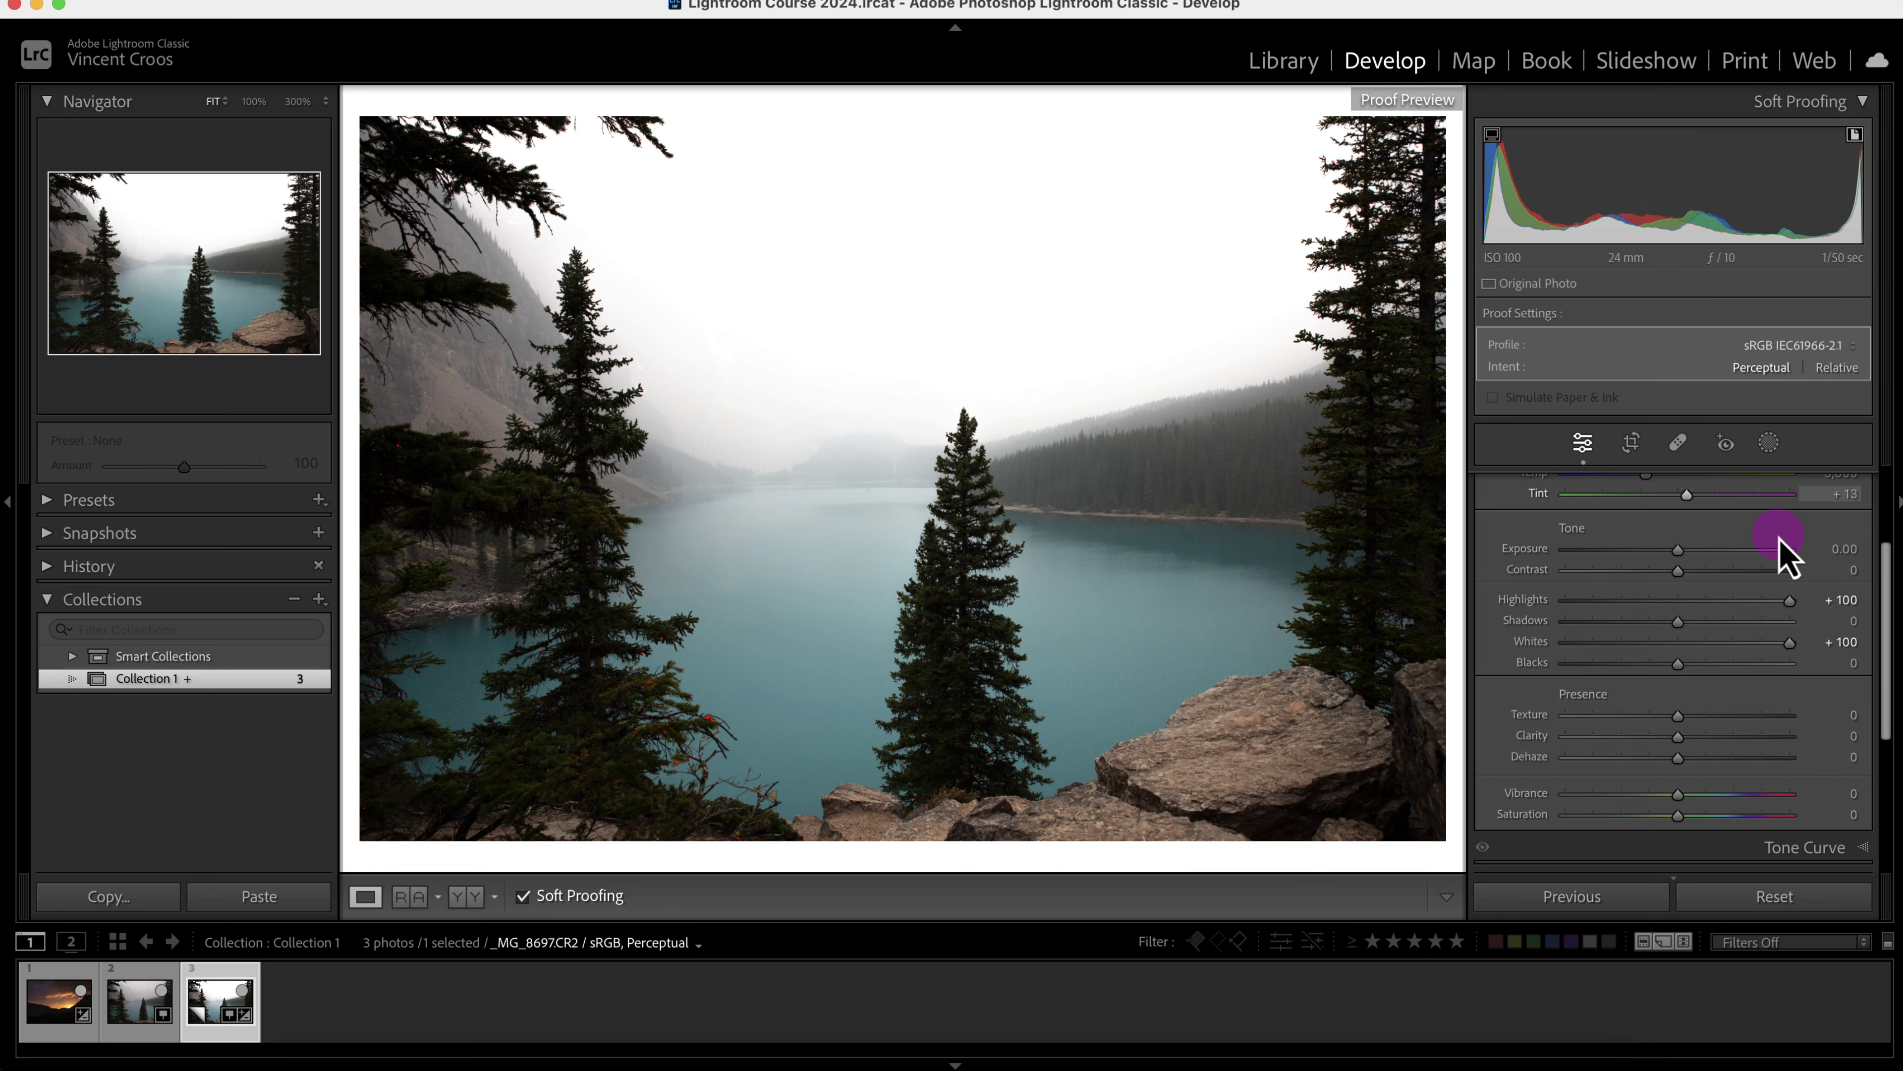
{"action": "double_click", "coordinate": [1791, 602]}
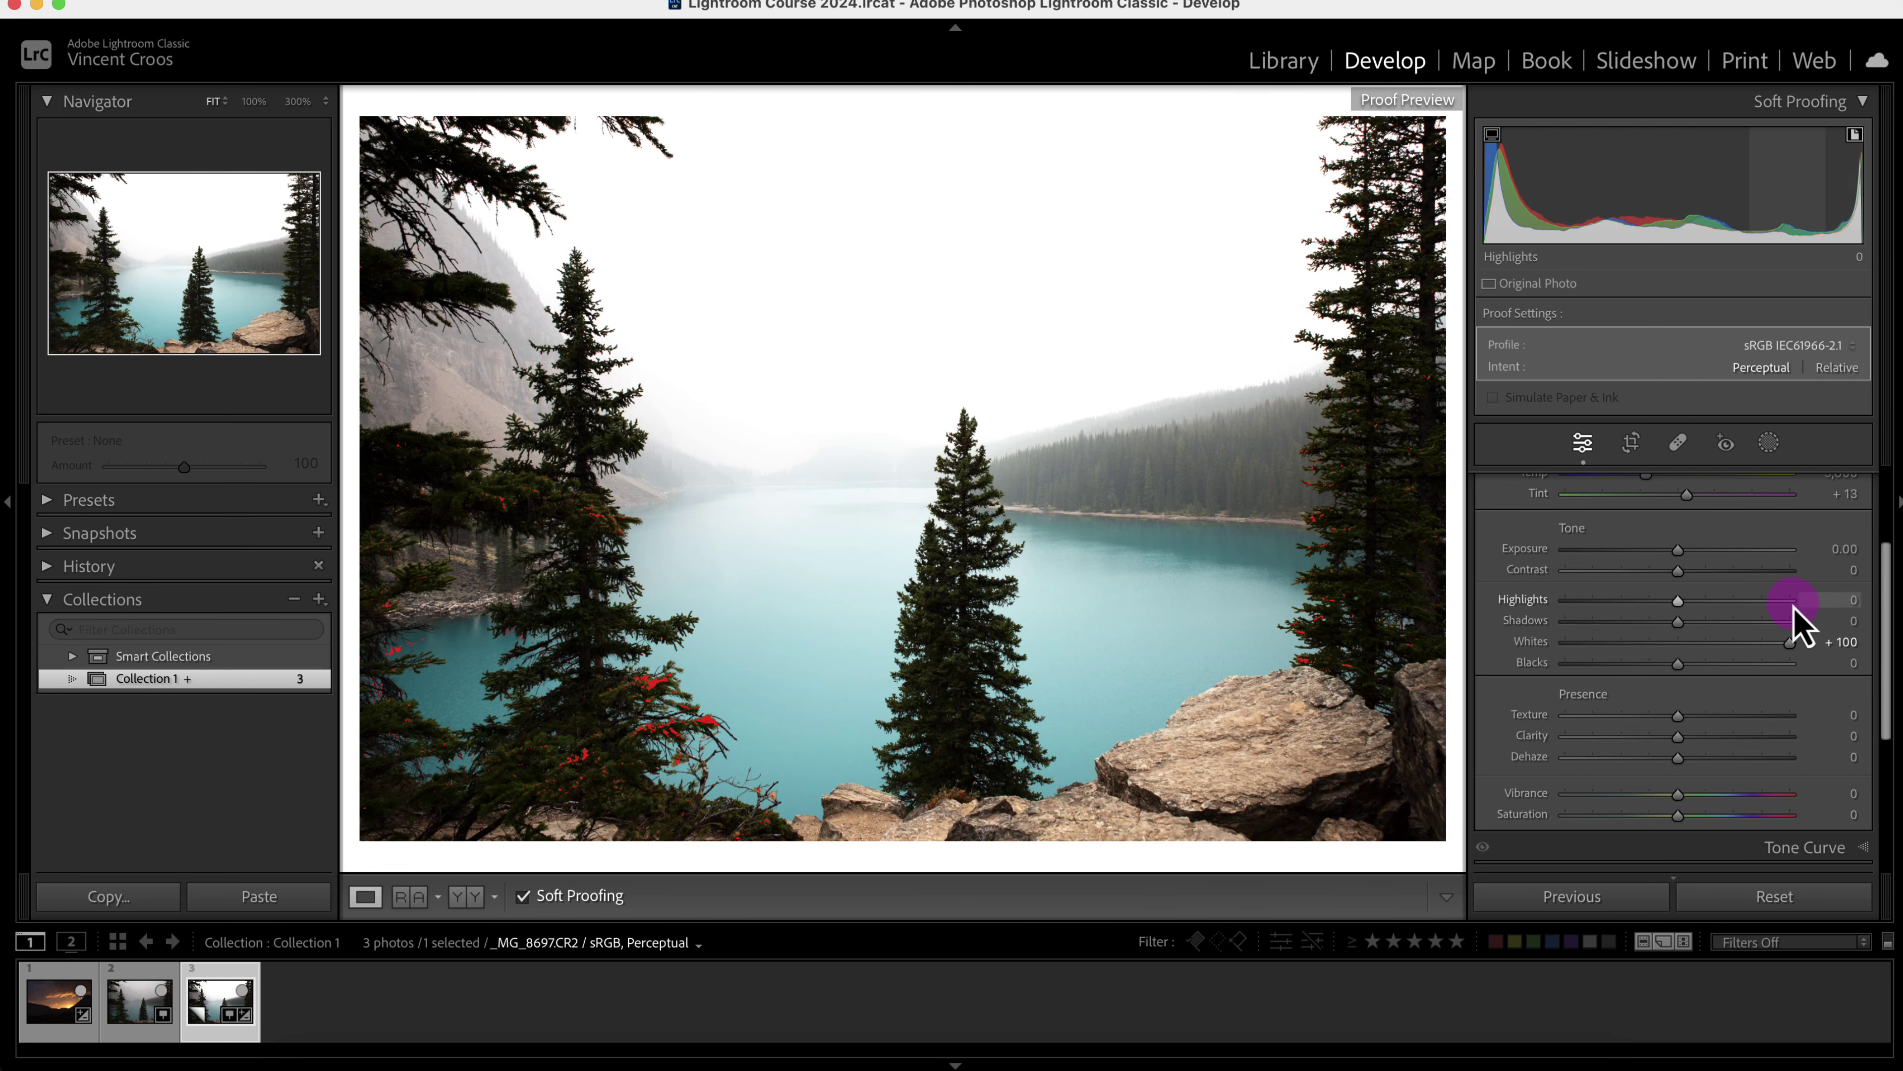
{"action": "double_click", "coordinate": [1791, 642]}
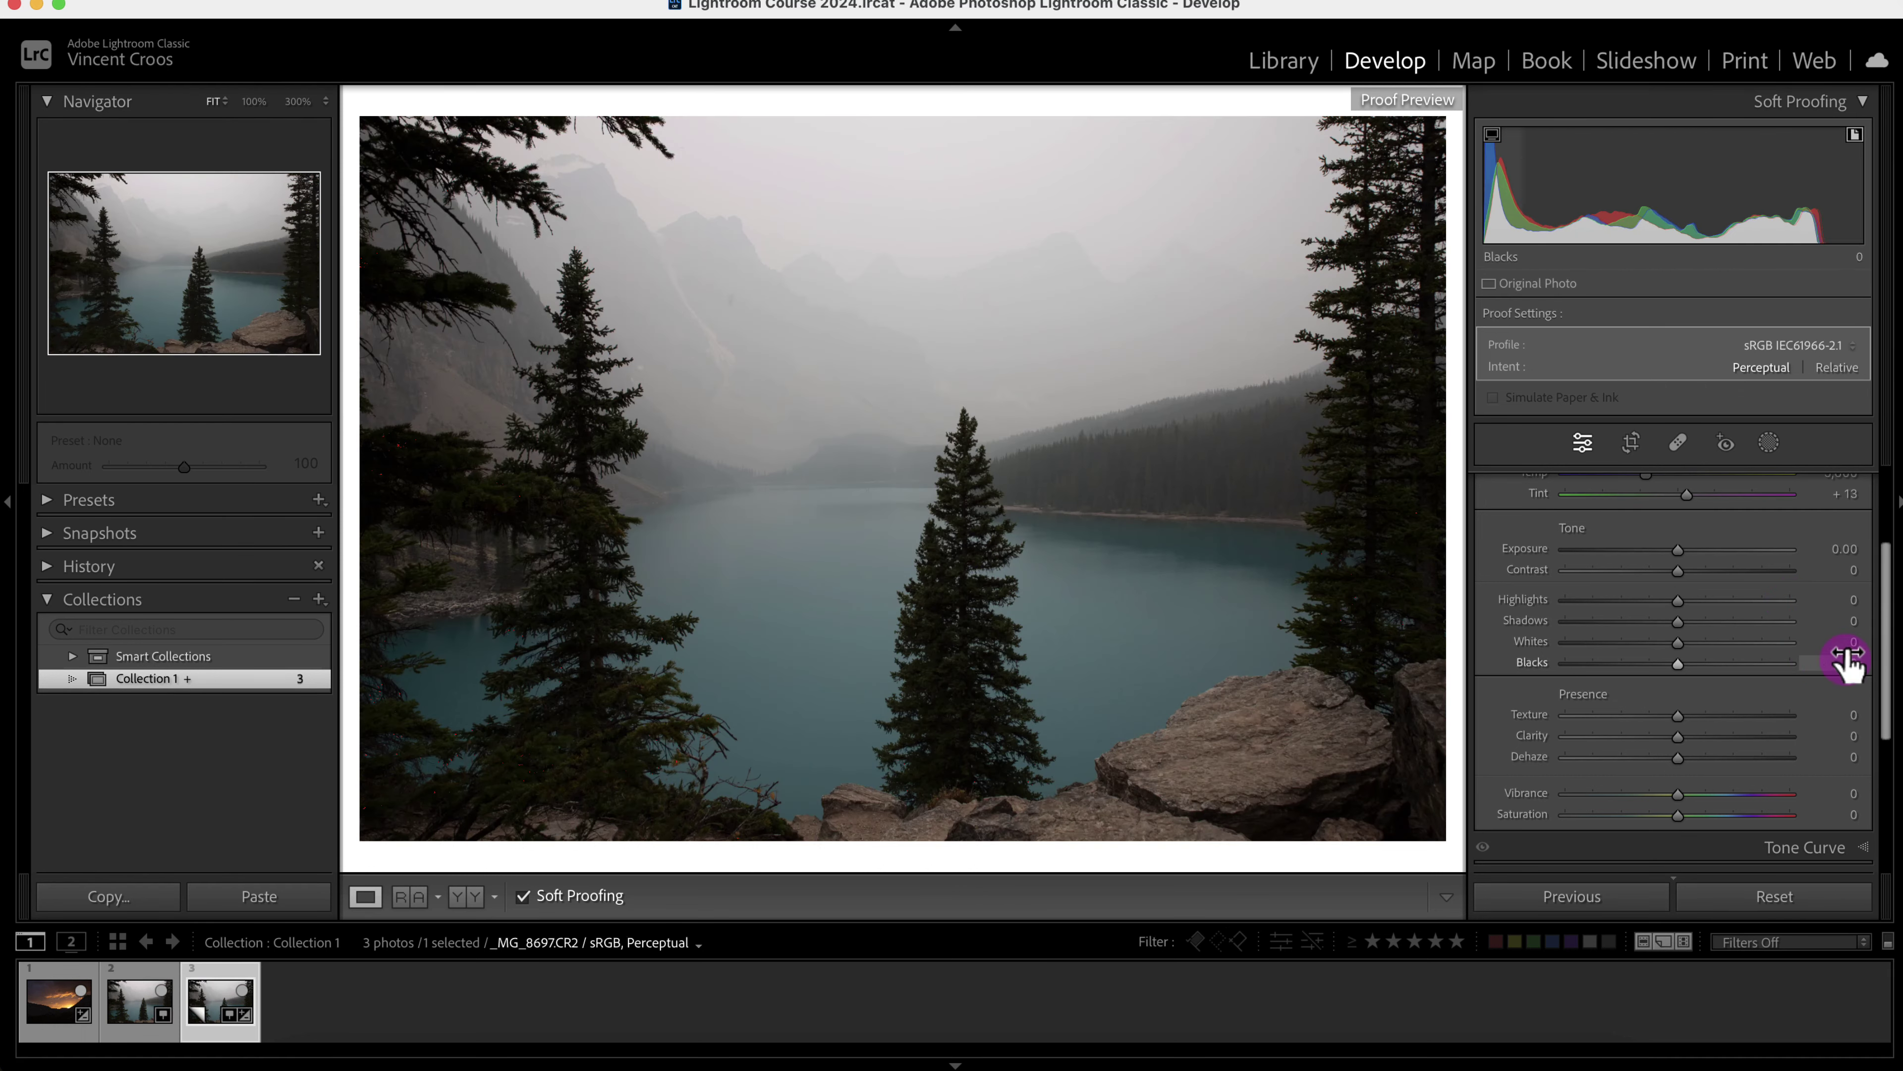
Try Vibrance and Saturation at +100 on the lake photo, toggling soft proofing off and on to compare the colours.
{"action": "left_click_drag", "start_coordinate": [1889, 650], "coordinate": [1887, 738]}
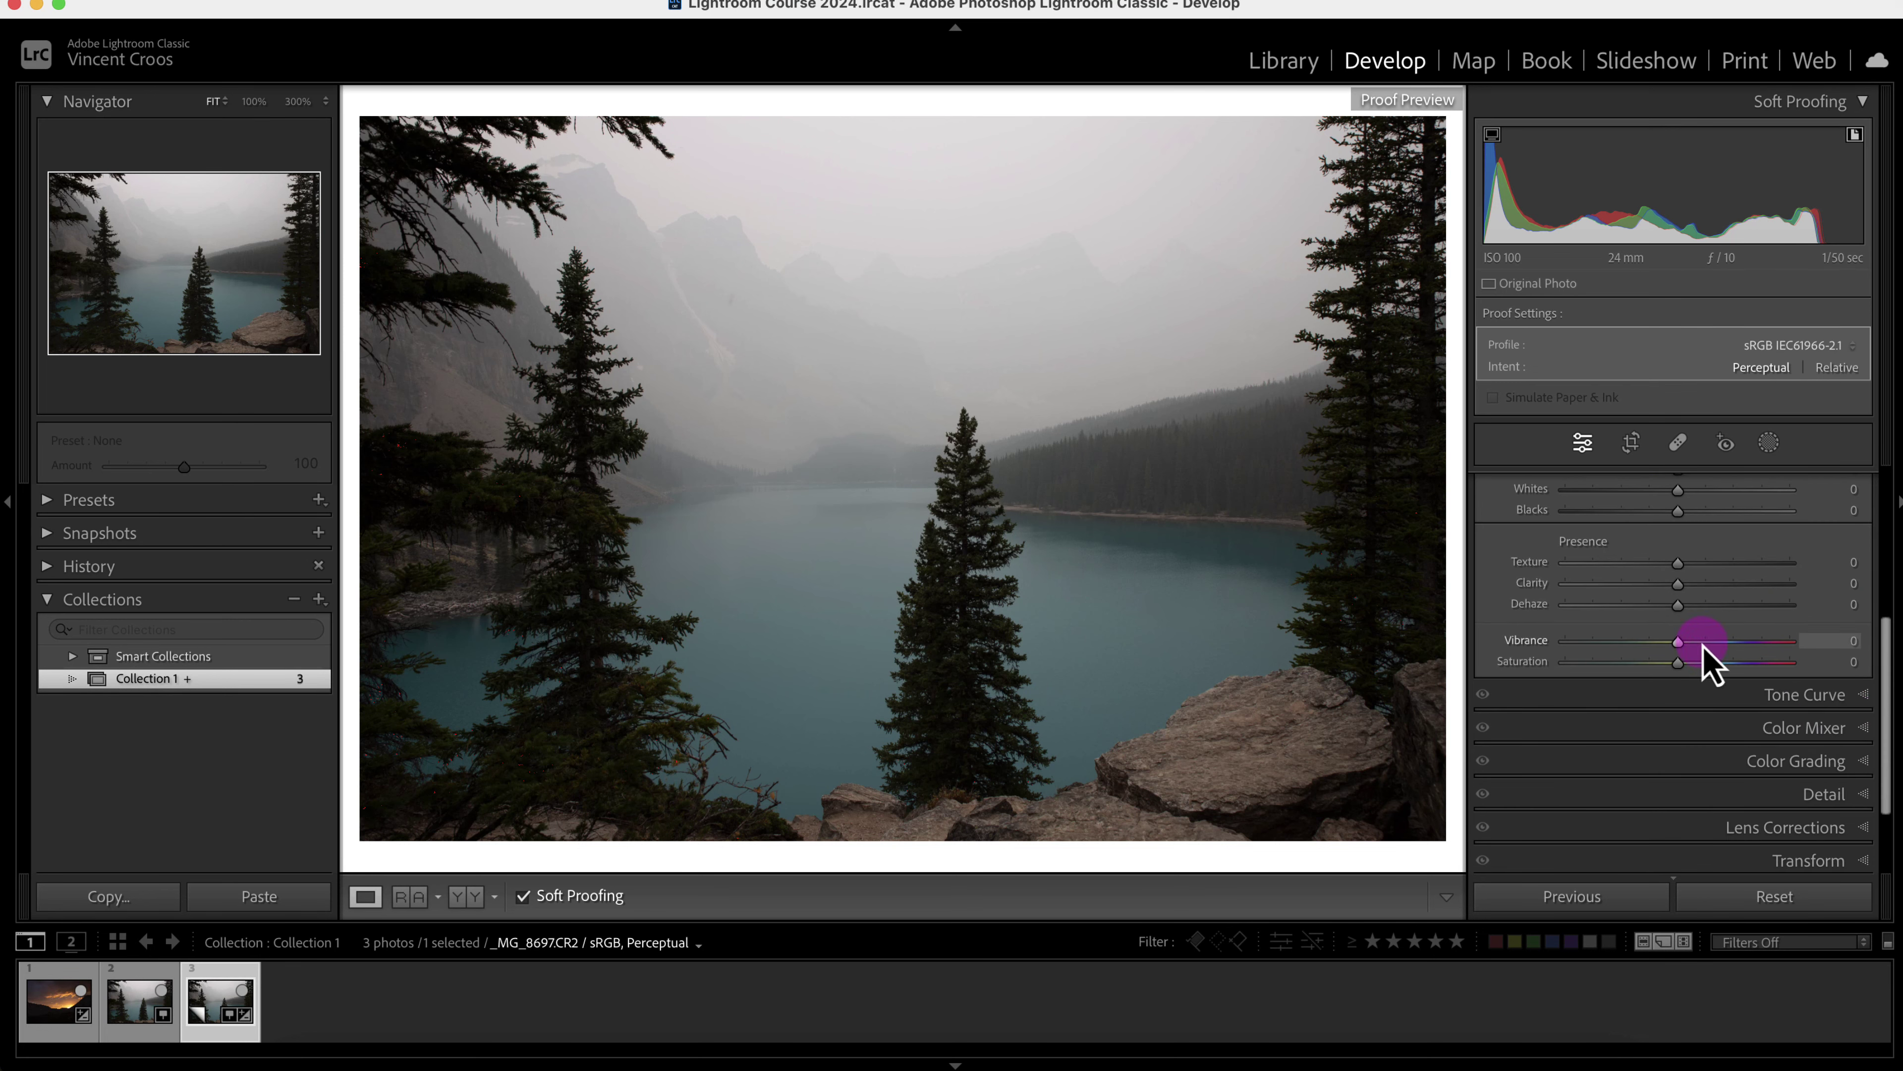
{"action": "left_click_drag", "start_coordinate": [1703, 644], "coordinate": [1806, 644]}
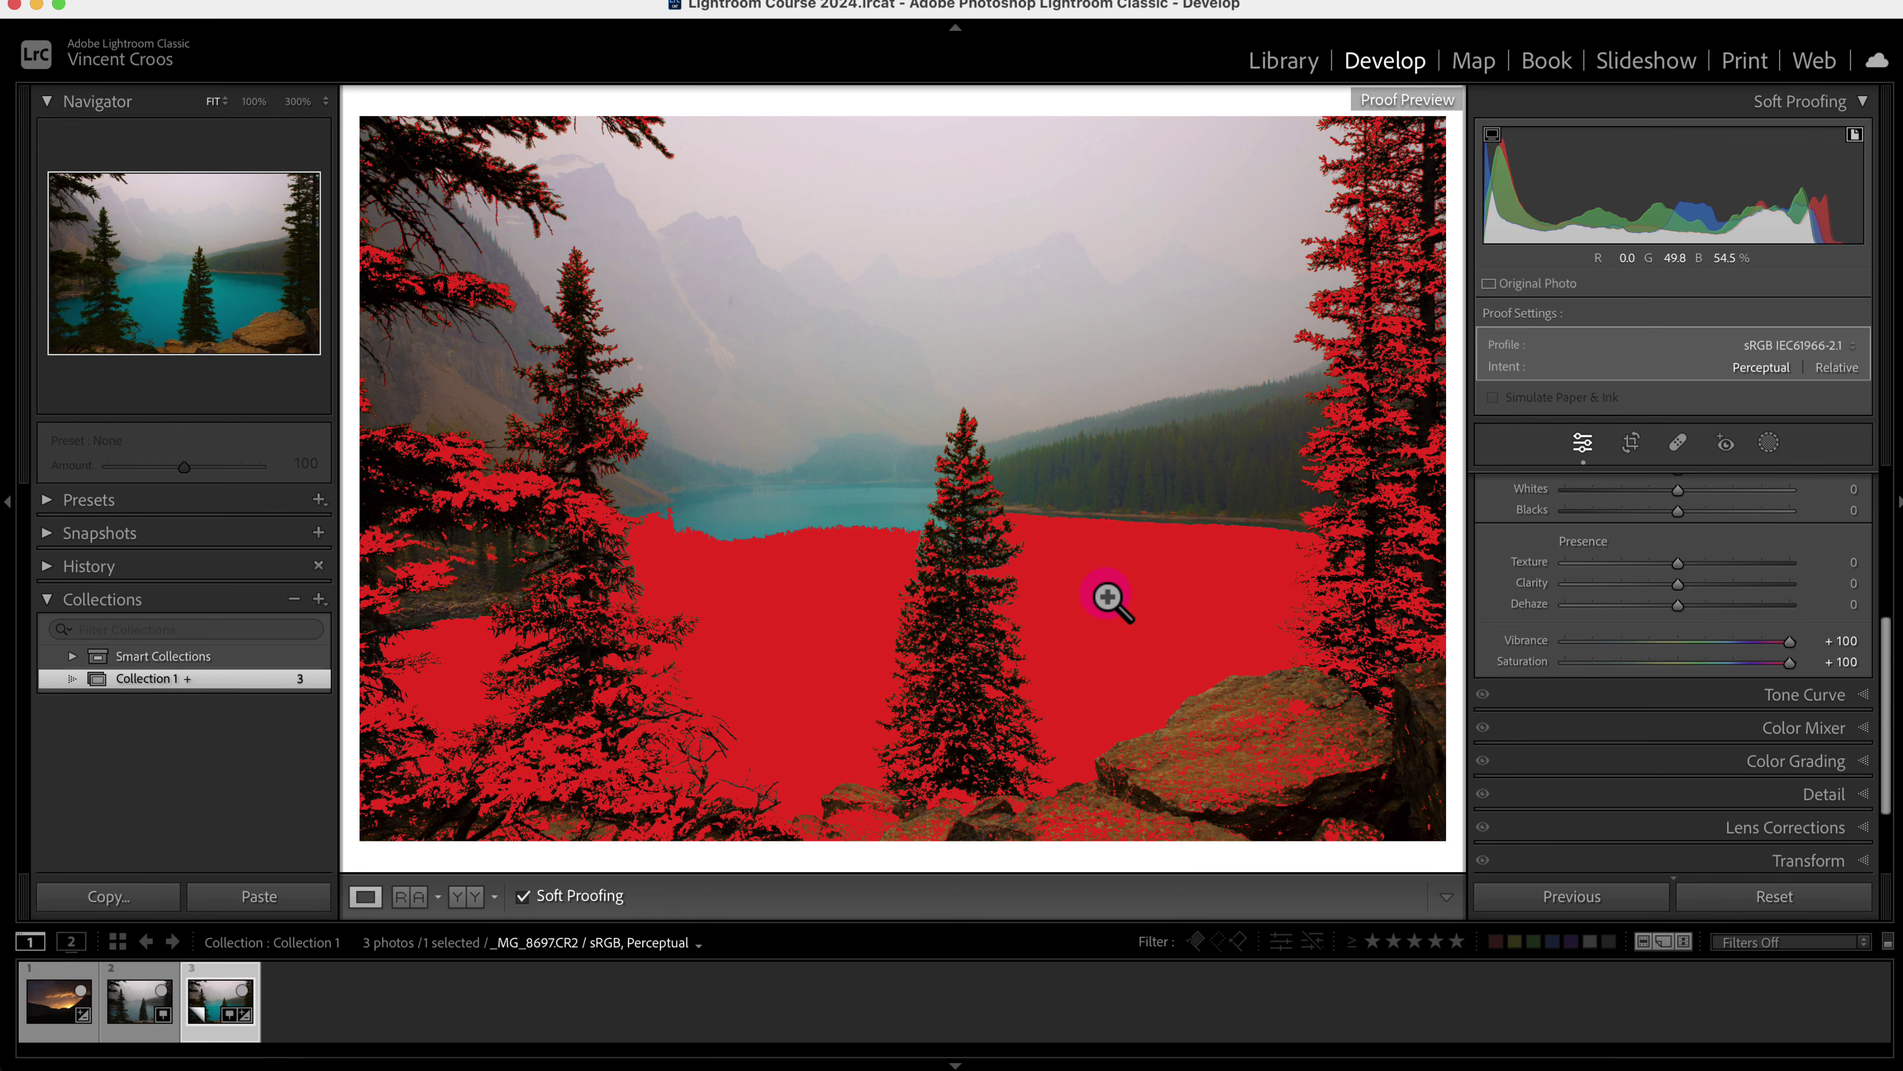
{"action": "key", "text": "s"}
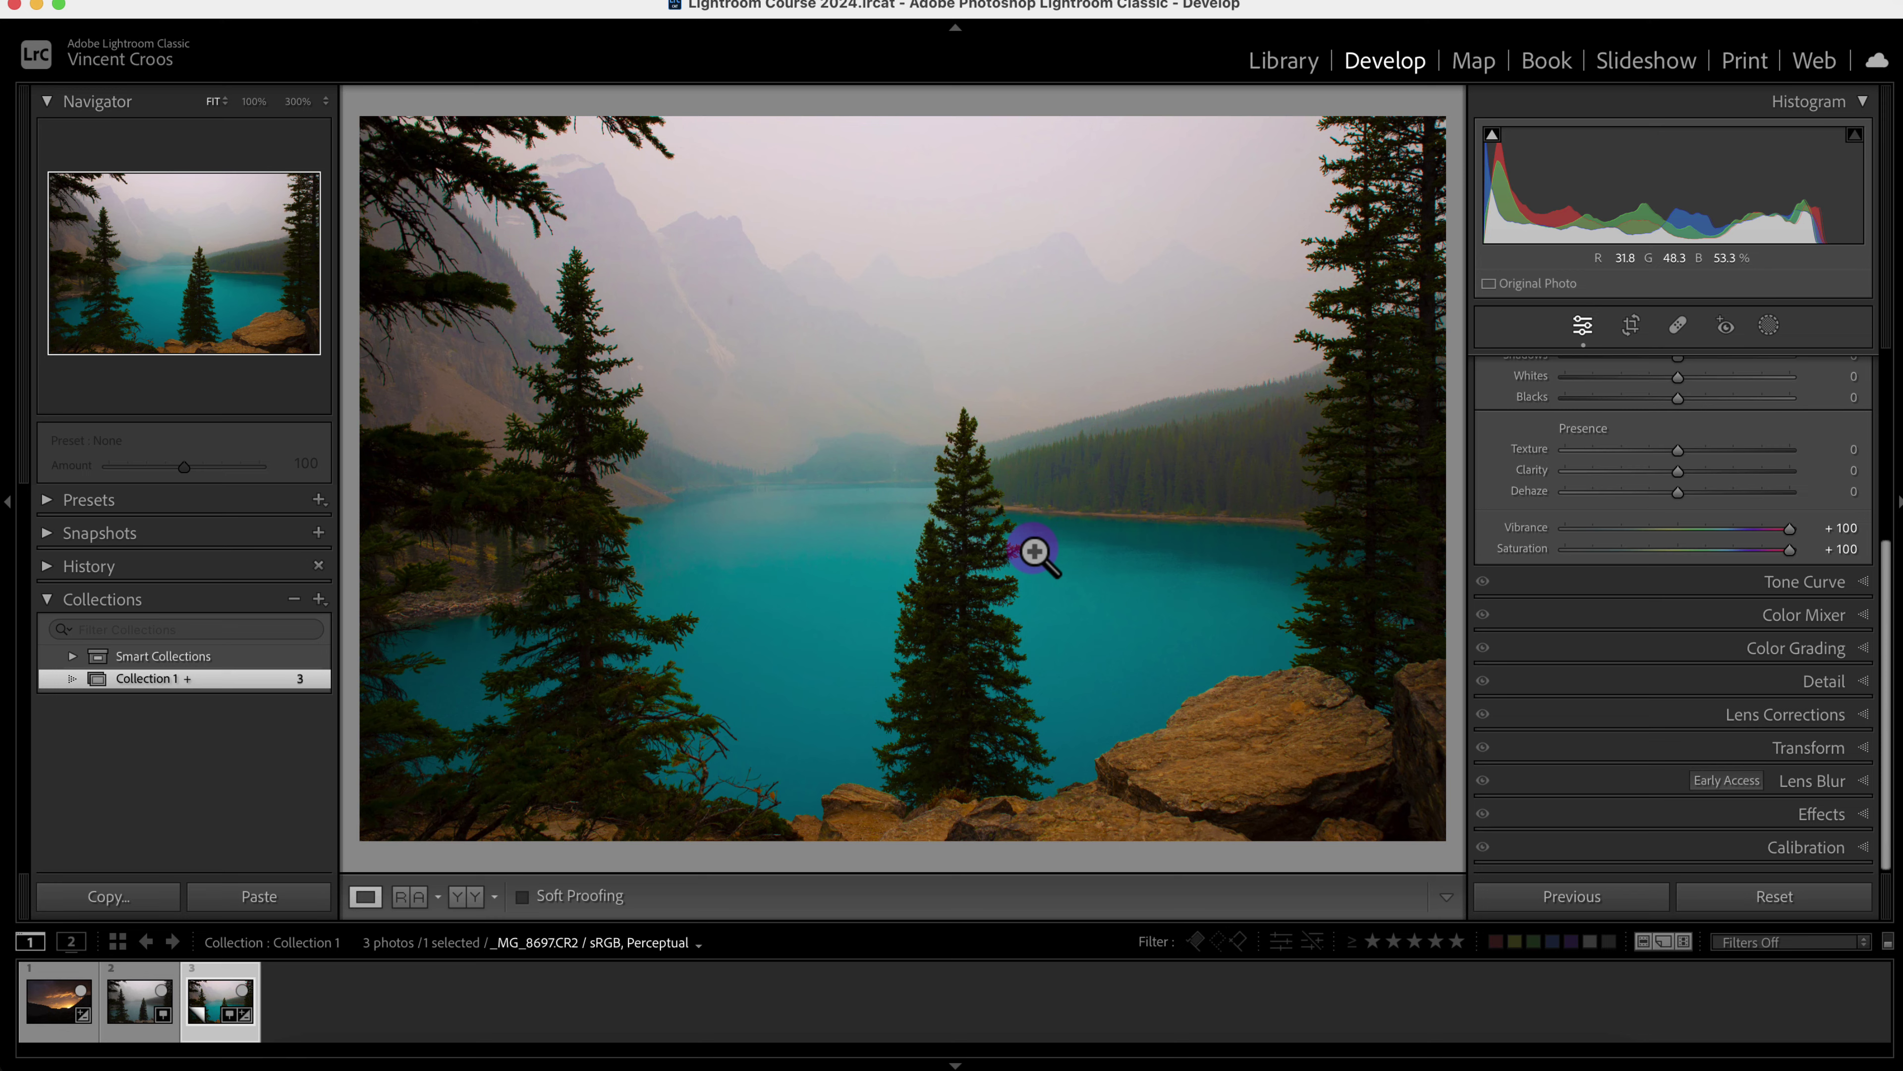
{"action": "key", "text": "shift+s"}
Try Vibrance and Saturation at +14, and set Vibrance to +53 and Saturation to +40 on the lake photo.
{"action": "left_click_drag", "start_coordinate": [1789, 647], "coordinate": [1694, 649]}
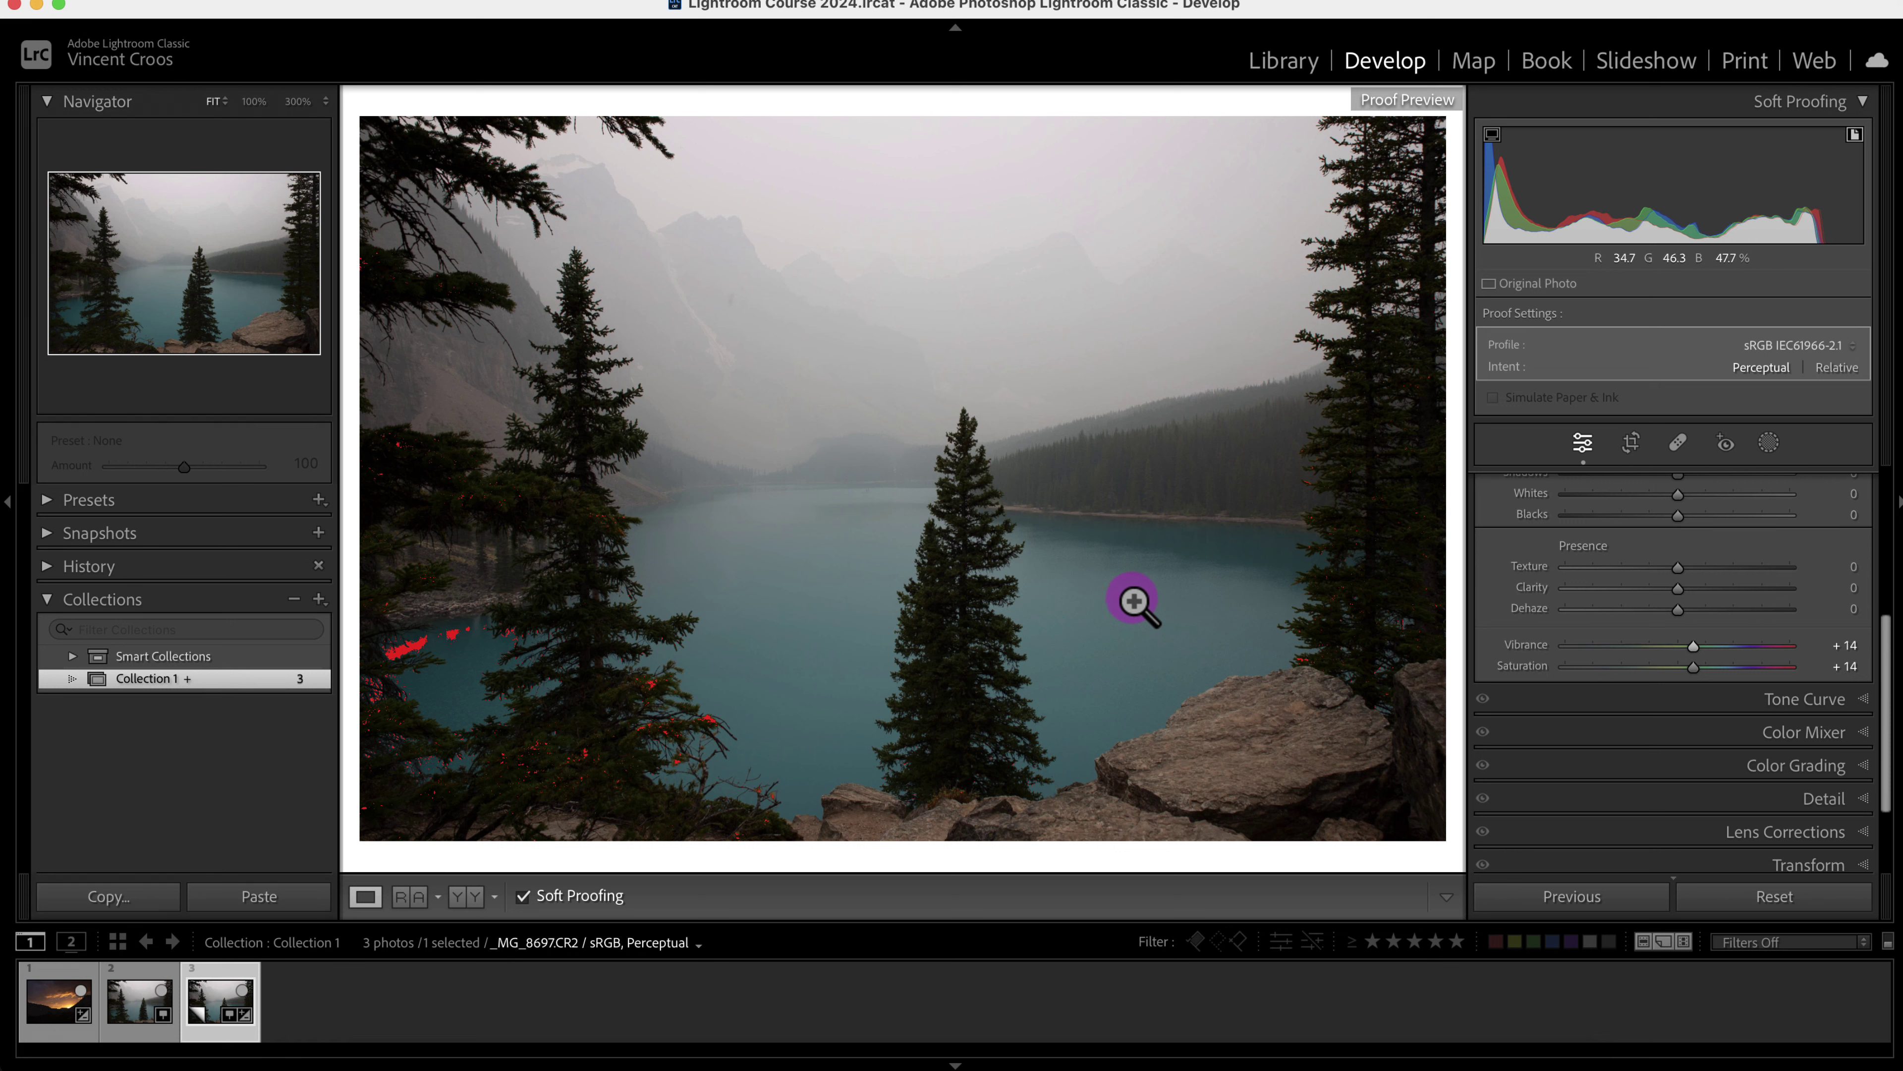
{"action": "mouse_move", "coordinate": [1693, 646]}
{"action": "left_mouse_down"}
{"action": "mouse_move", "coordinate": [1743, 667]}
{"action": "mouse_move", "coordinate": [1737, 646]}
{"action": "mouse_move", "coordinate": [1721, 667]}
{"action": "left_mouse_up"}
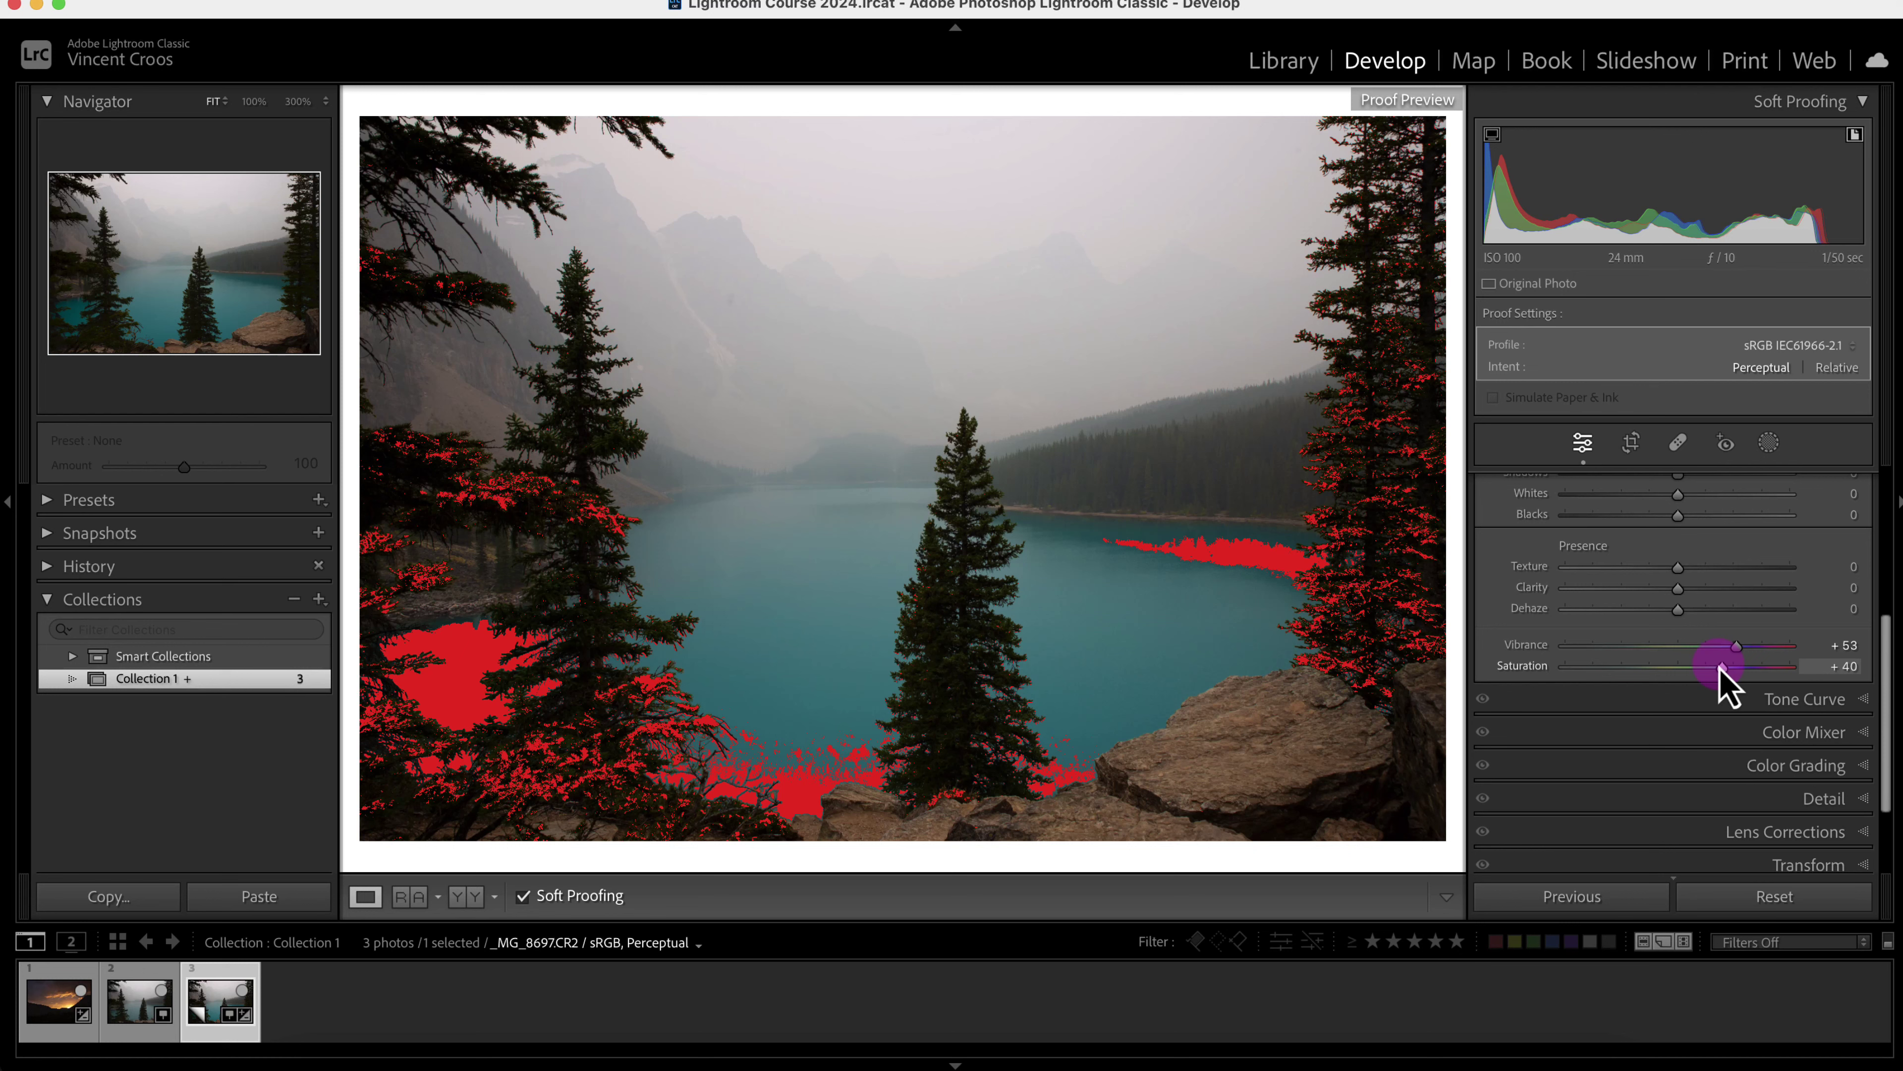
Compare the lake photo's histogram with soft proofing off, on and off again, and switch back to the sunset photo.
{"action": "left_click_drag", "start_coordinate": [1884, 671], "coordinate": [1882, 552]}
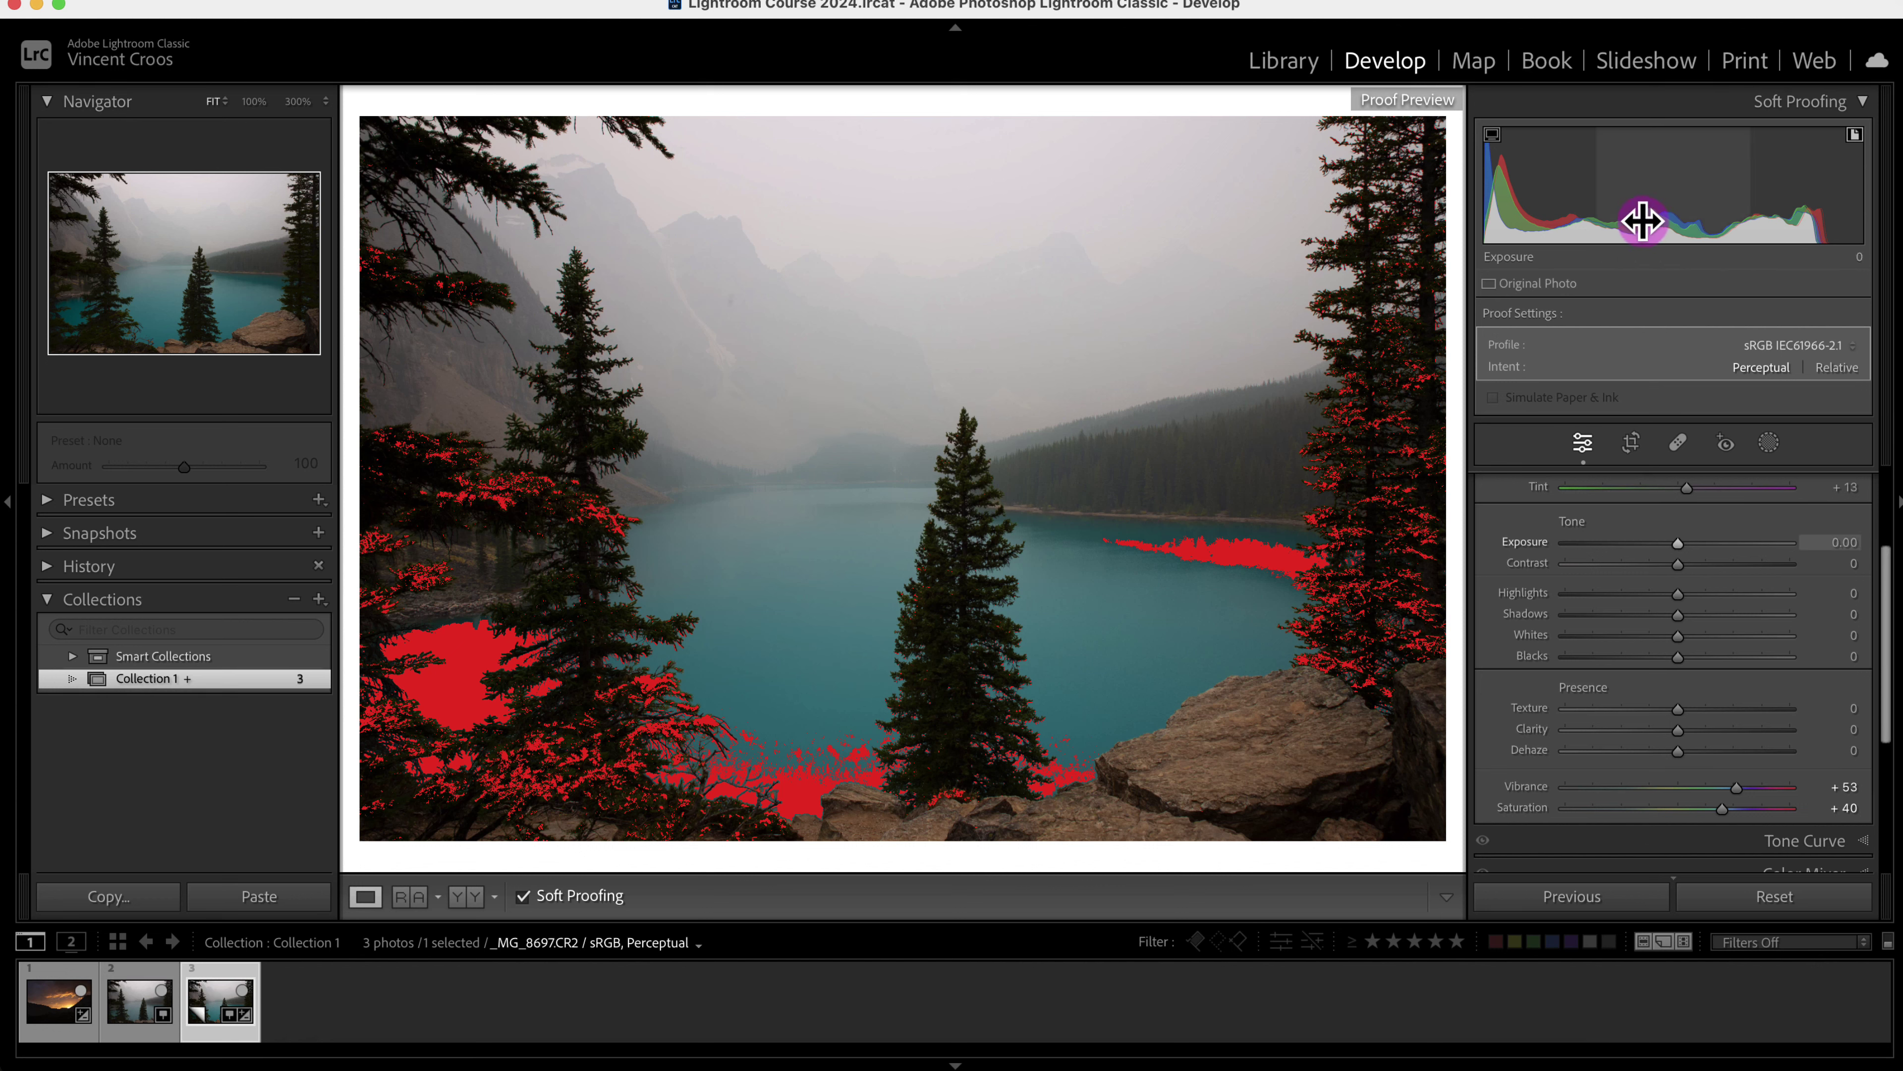
{"action": "key", "text": "s"}
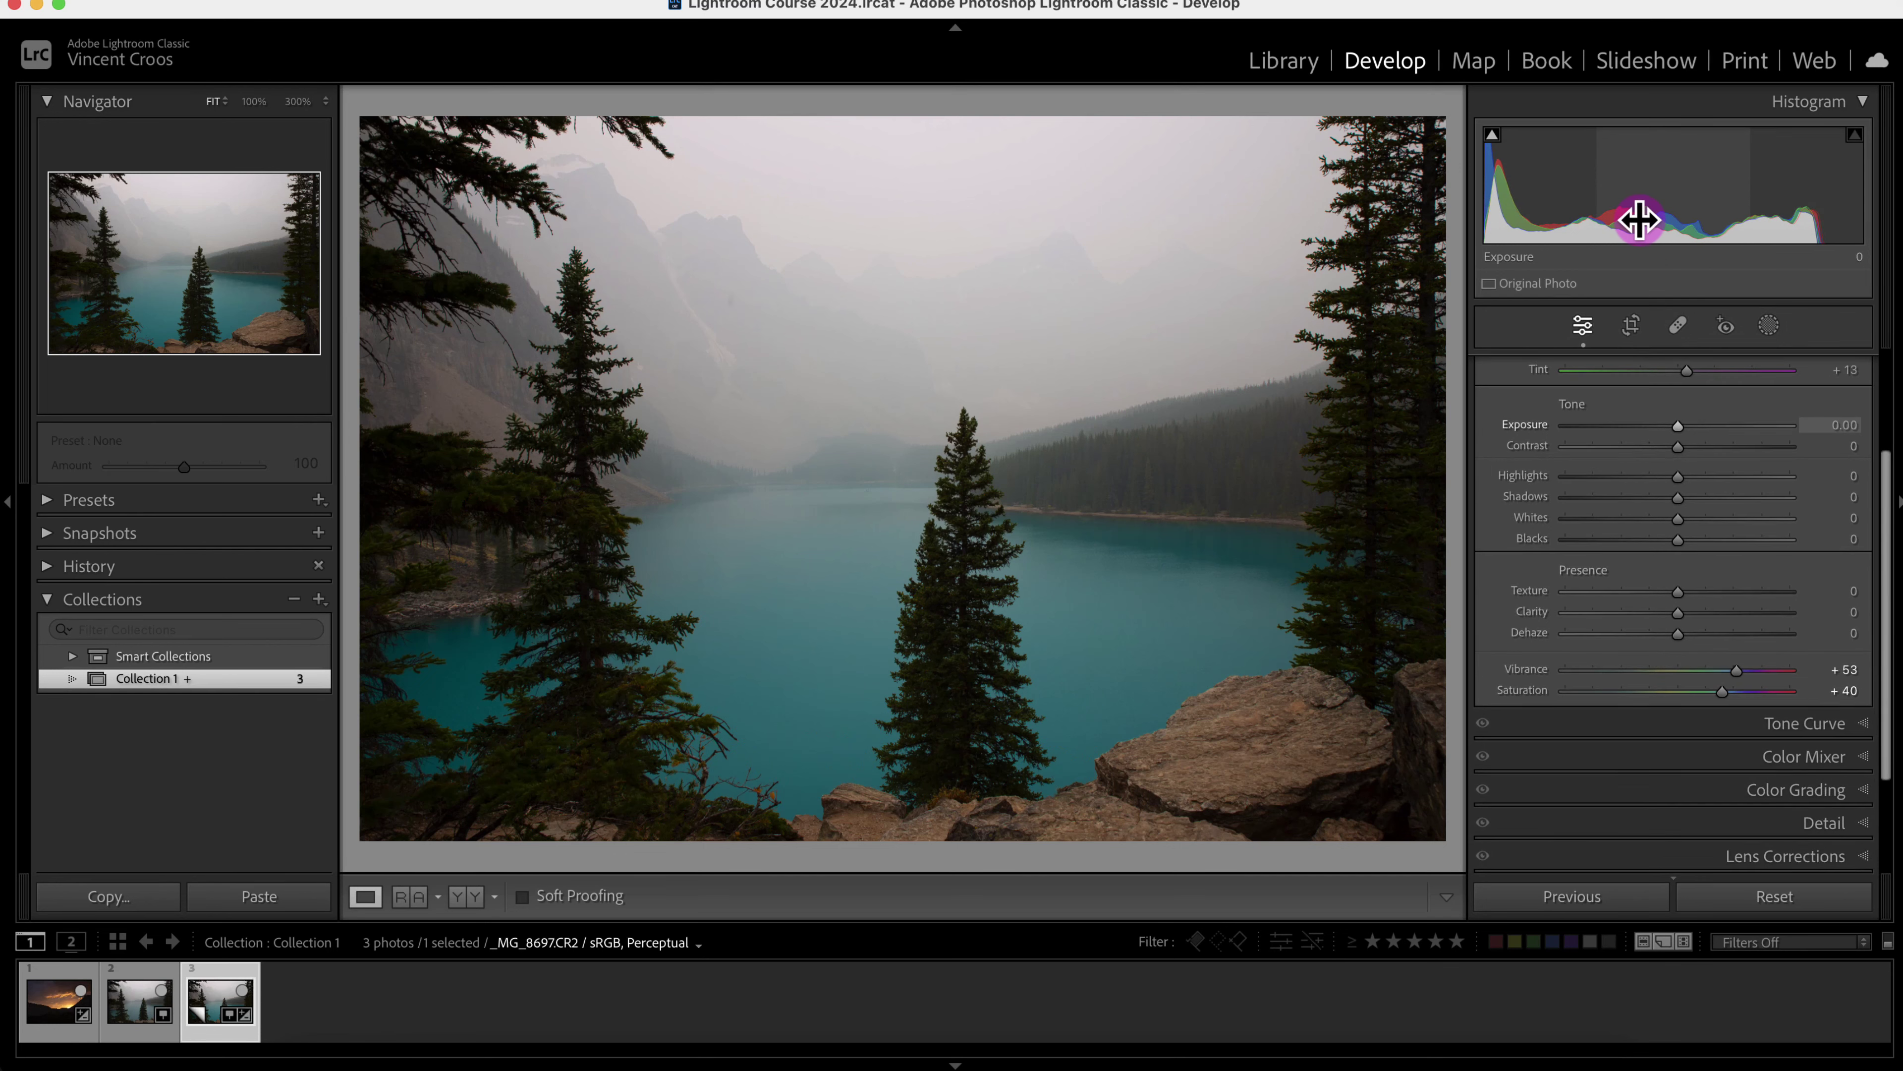
{"action": "left_click_drag", "start_coordinate": [1884, 510], "coordinate": [1890, 382]}
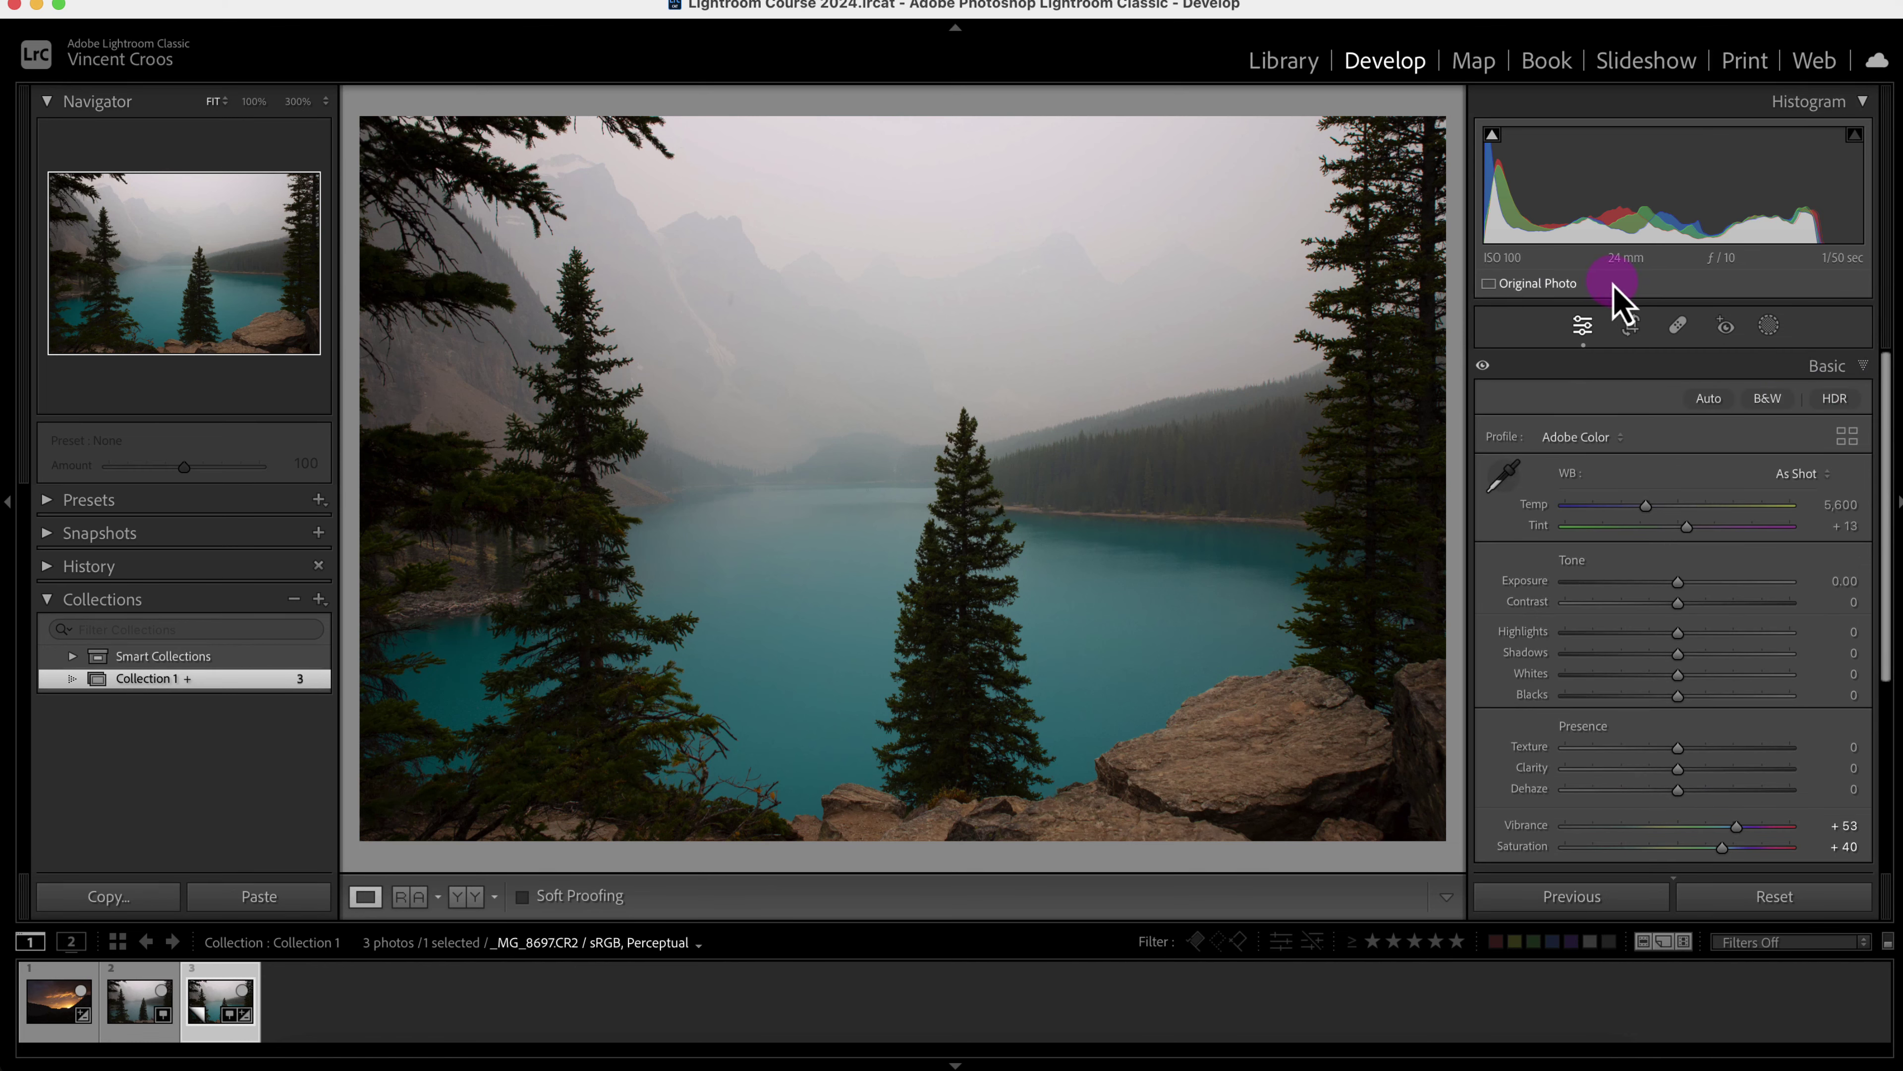
{"action": "key", "text": "s"}
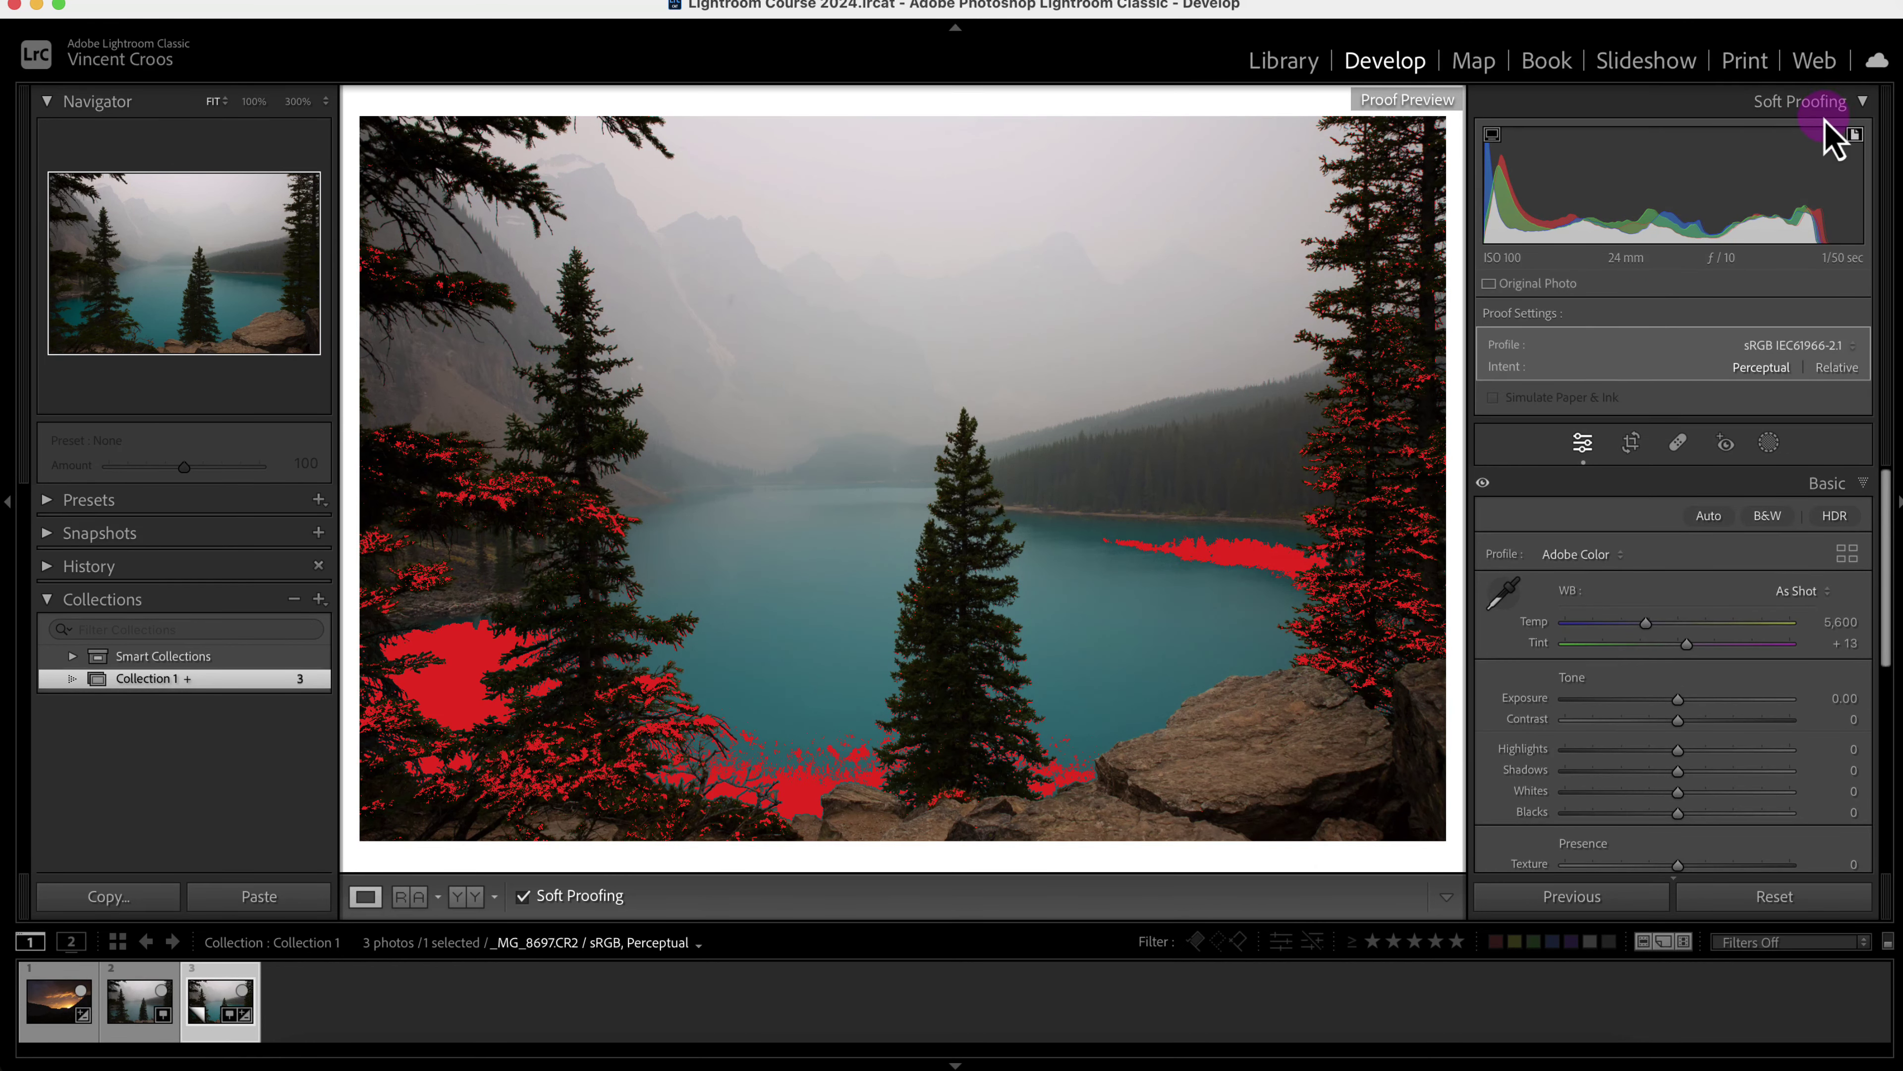
{"action": "key", "text": "s"}
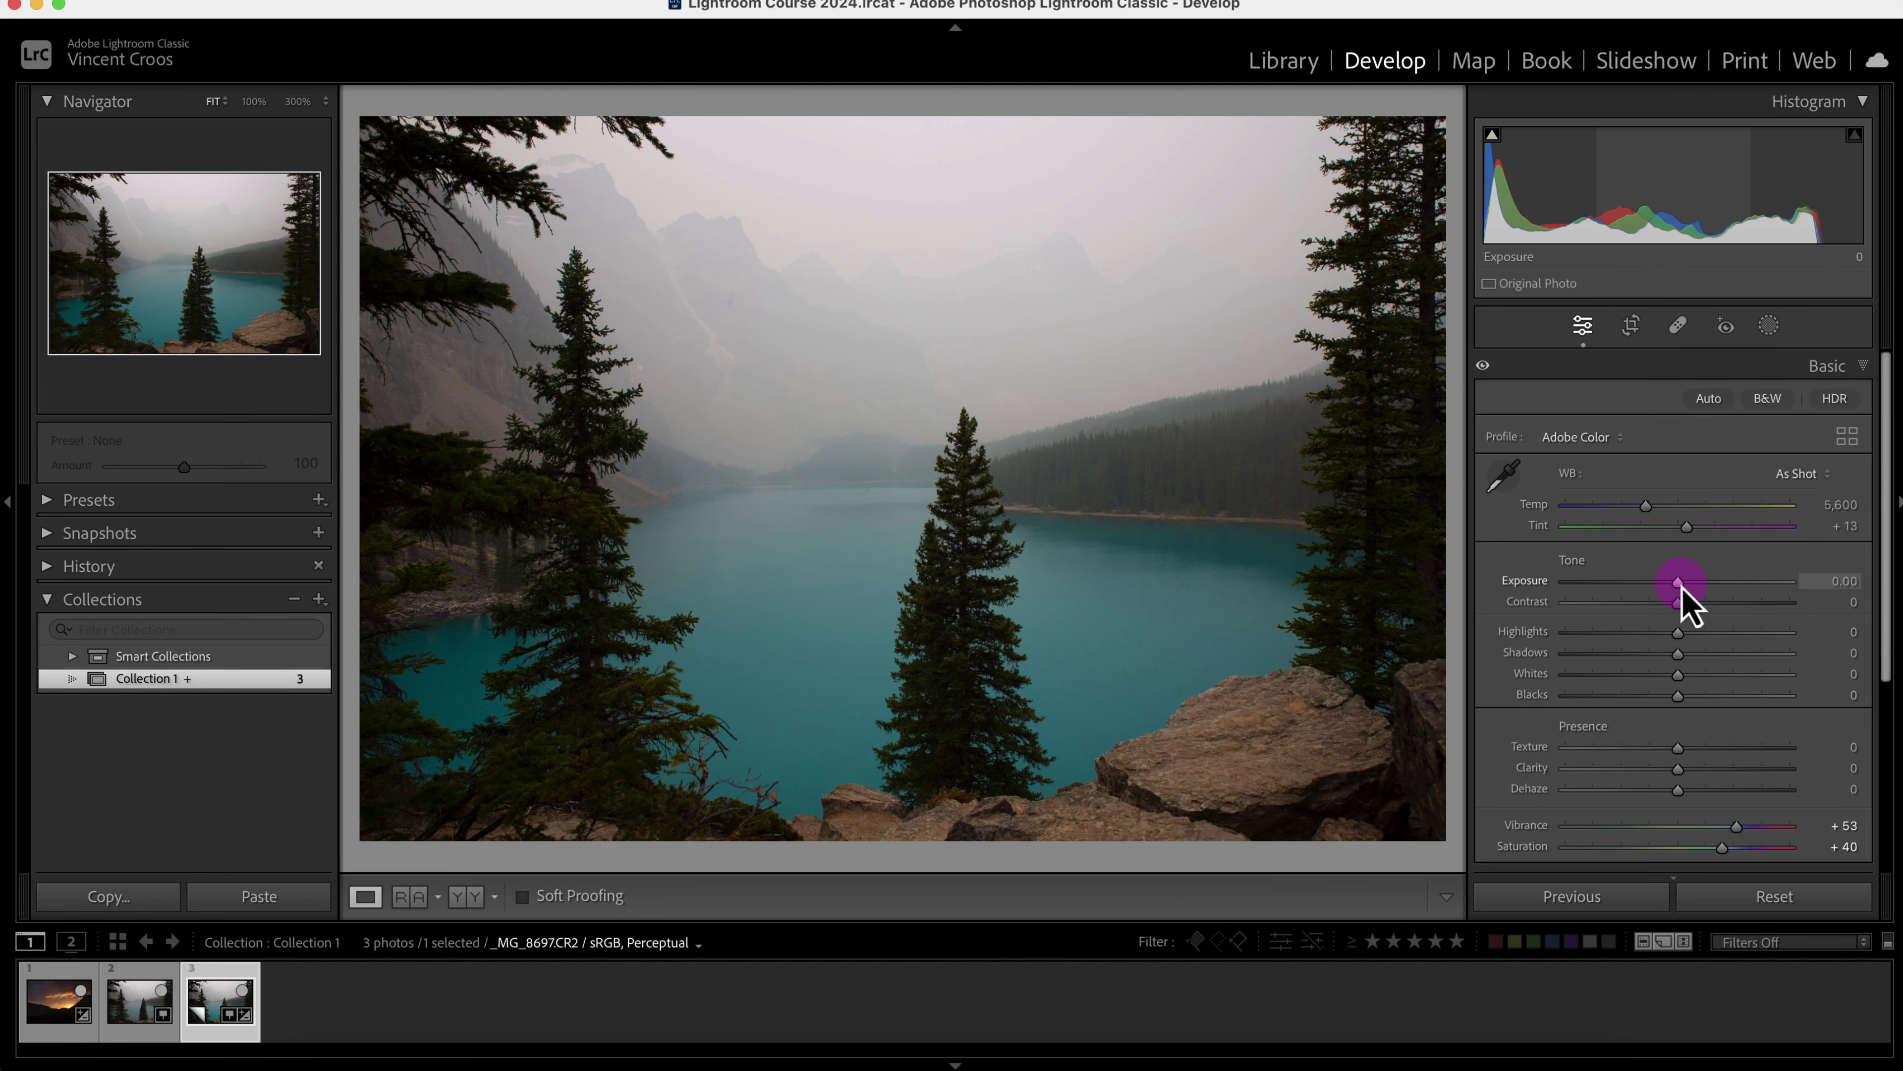
{"action": "left_click", "coordinate": [47, 1033]}
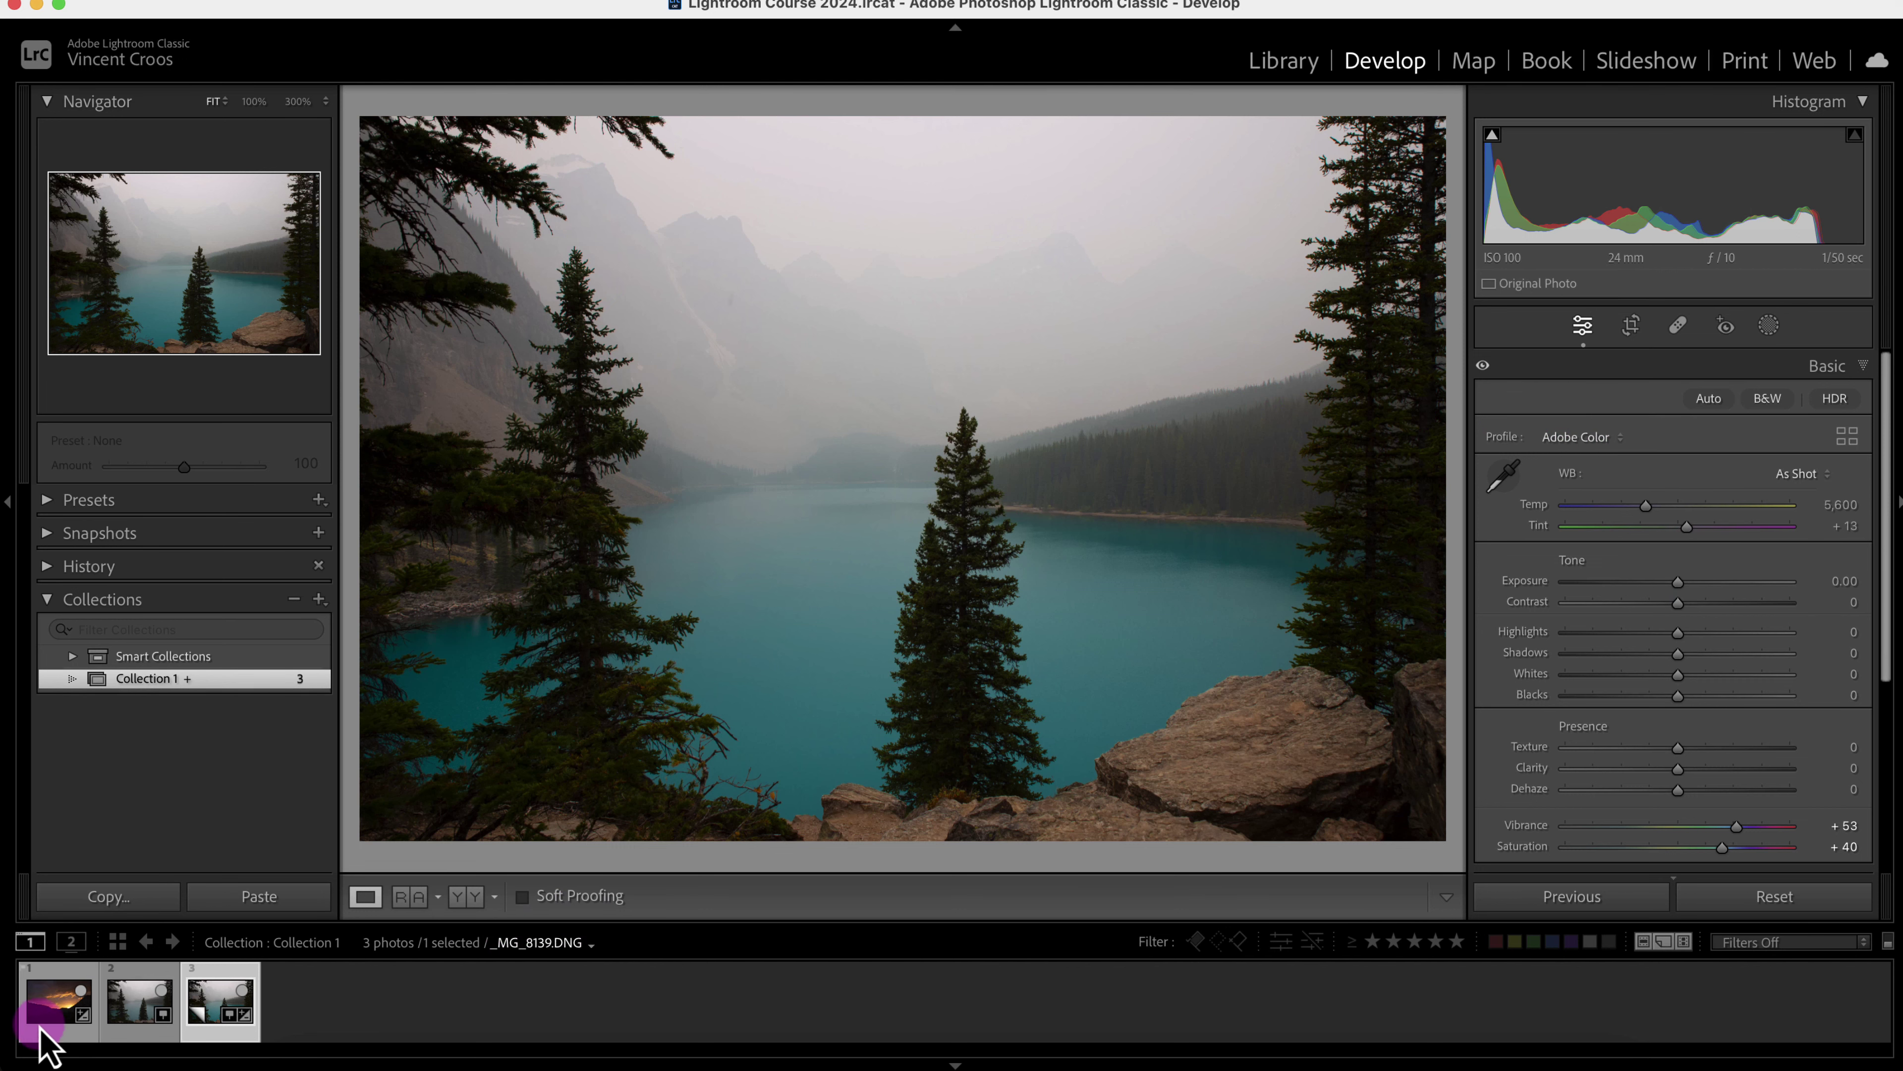